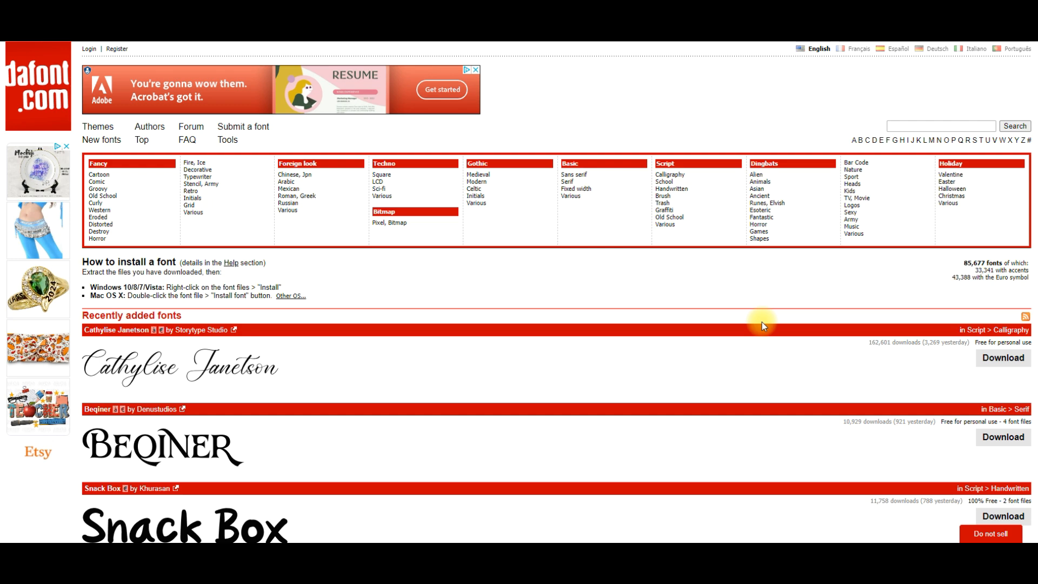
# Open the Calligraphy category of the Script fonts on the font site.
pyautogui.scroll(-6, 762, 323)
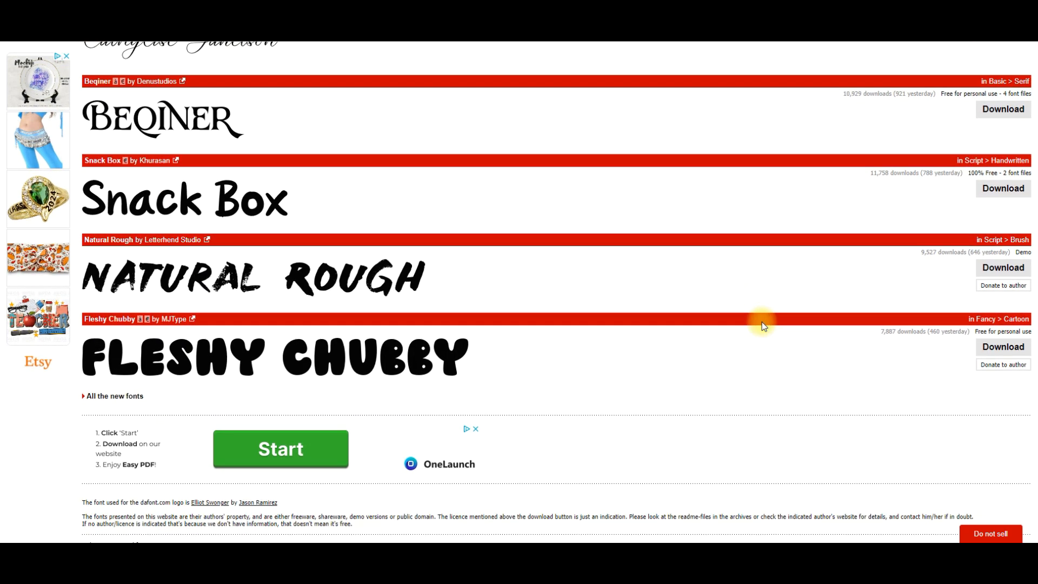
pyautogui.scroll(5, 762, 322)
pyautogui.scroll(1, 762, 322)
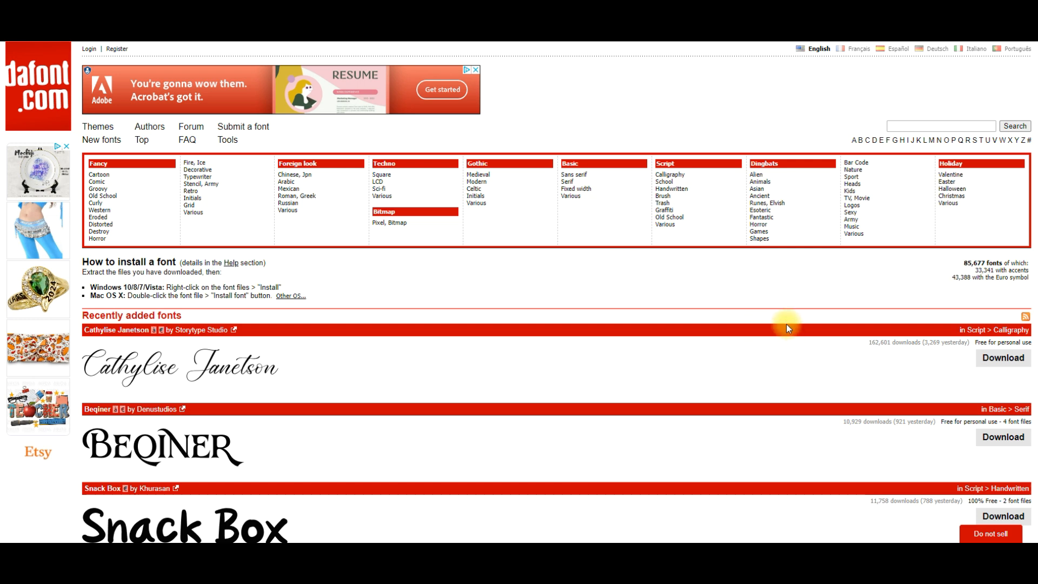
pyautogui.scroll(-2, 787, 323)
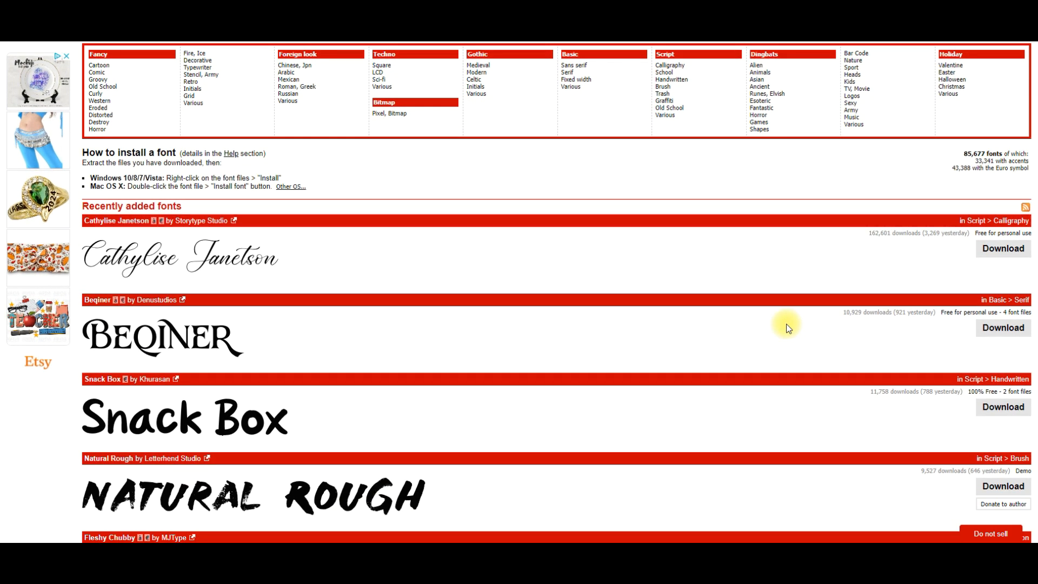
pyautogui.scroll(2, 787, 328)
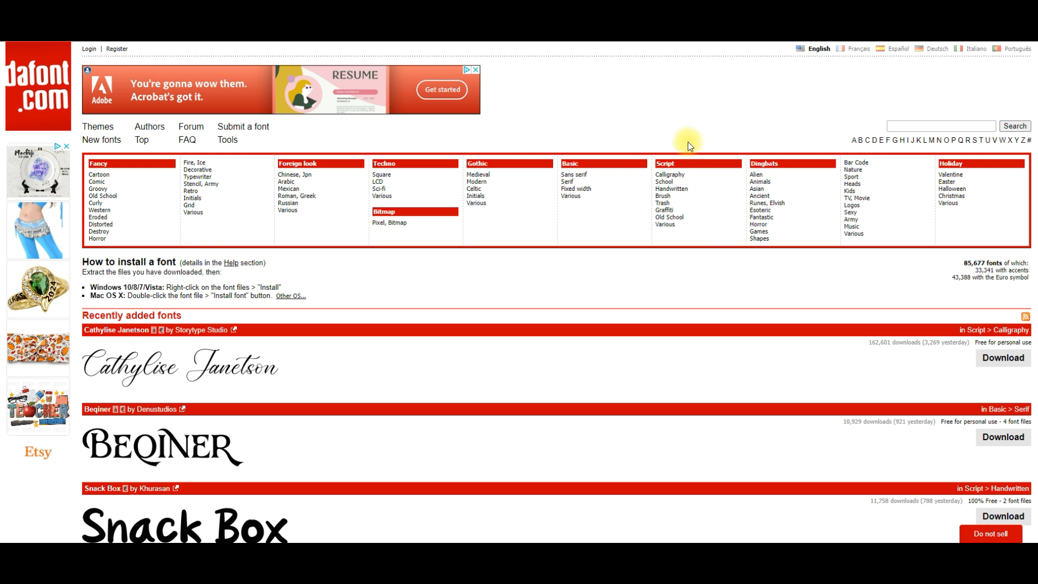
pyautogui.click(689, 176)
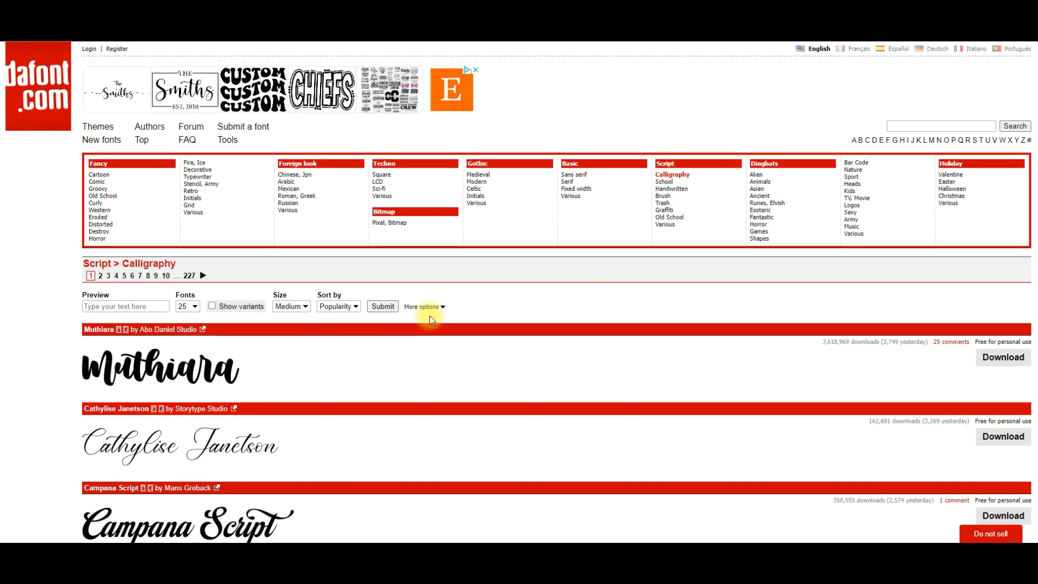
# Browse the first page of calligraphy fonts and compare the letter styles.
pyautogui.scroll(-5, 427, 310)
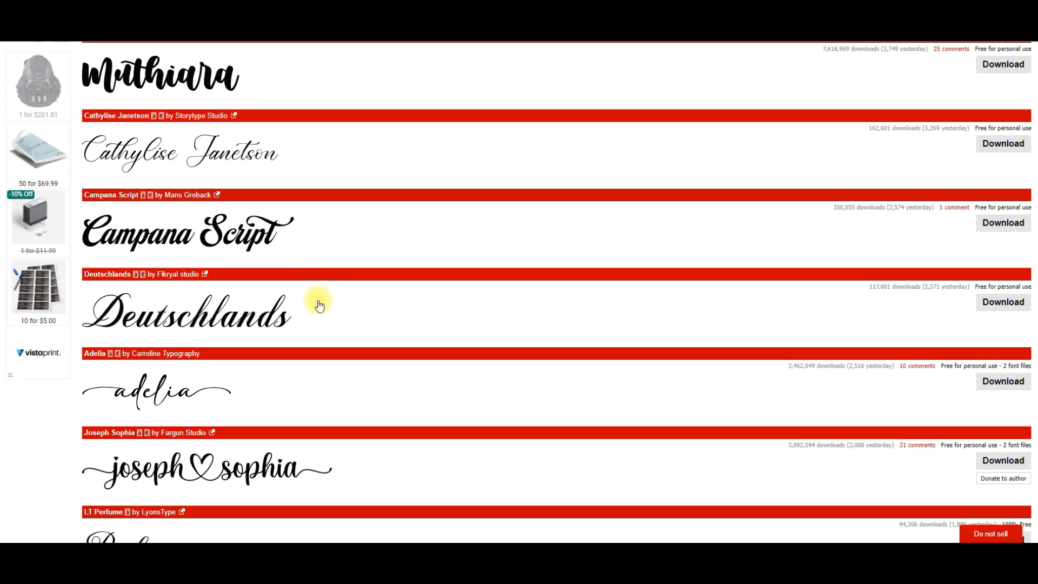
pyautogui.scroll(-5, 319, 306)
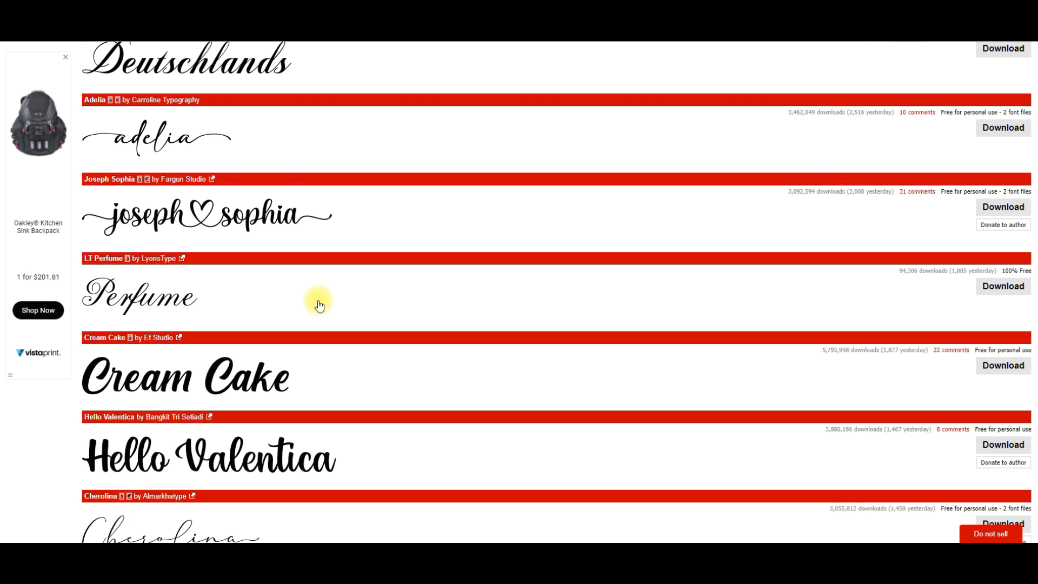
pyautogui.scroll(-1, 320, 306)
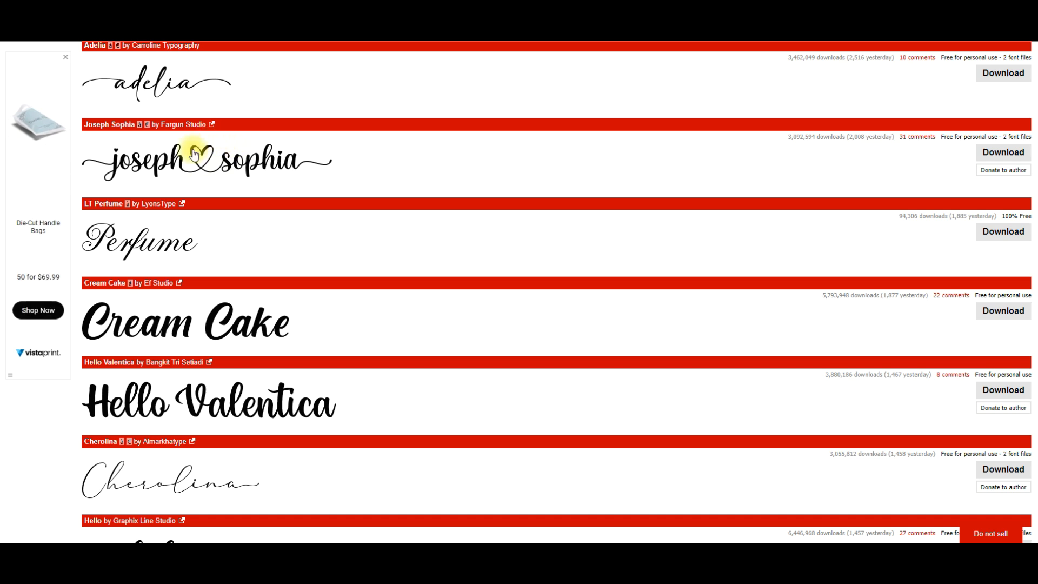
pyautogui.scroll(-3, 370, 258)
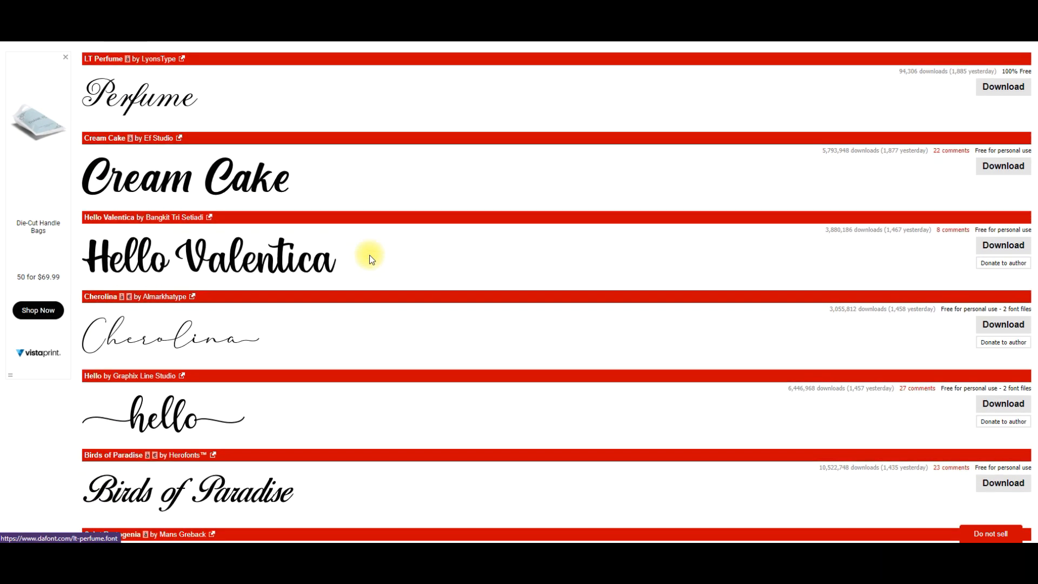
pyautogui.scroll(-7, 370, 259)
pyautogui.scroll(-8, 371, 260)
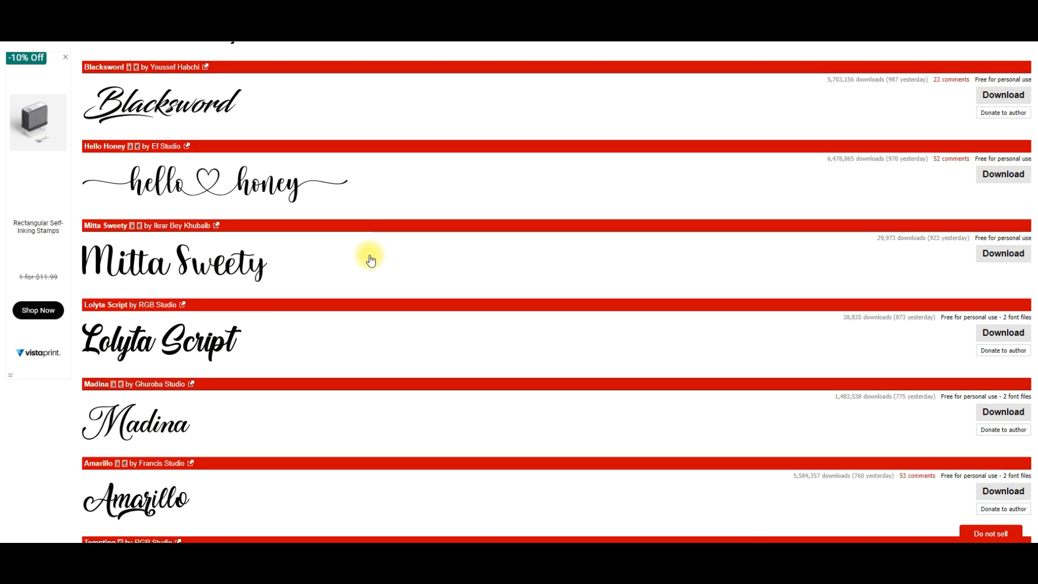
pyautogui.scroll(-7, 371, 260)
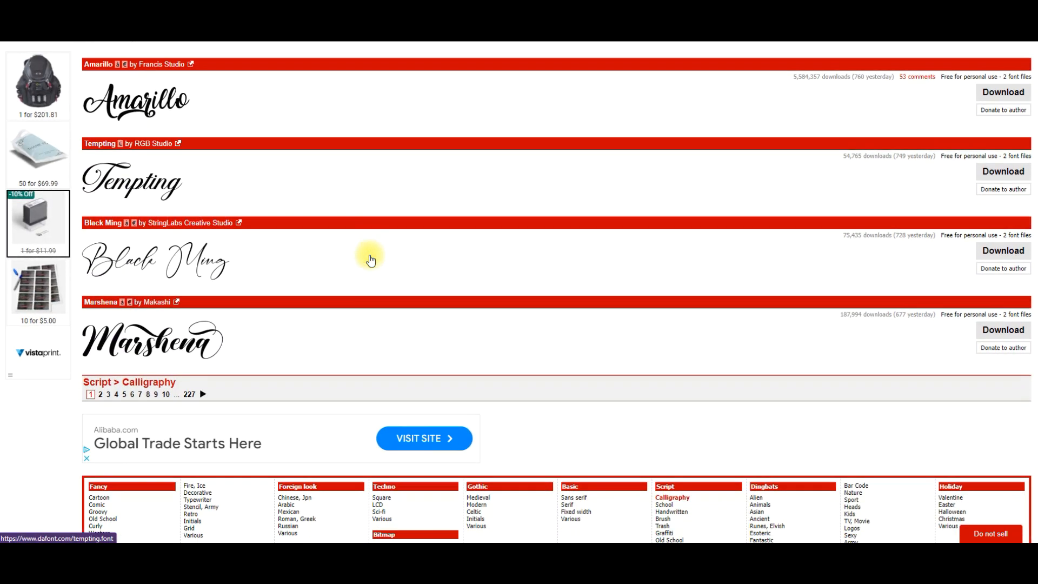
pyautogui.scroll(13, 371, 260)
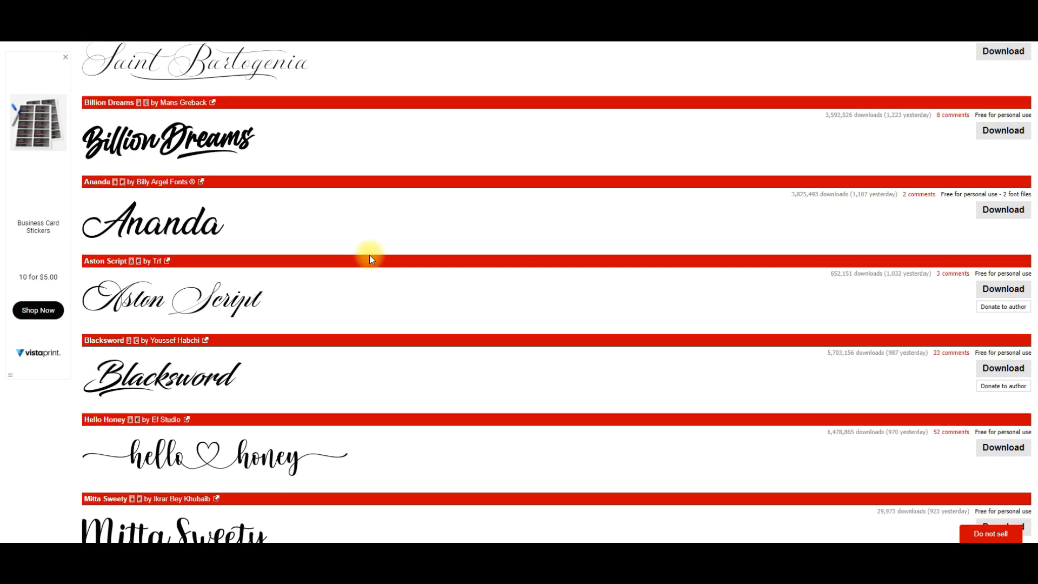
pyautogui.scroll(-7, 370, 257)
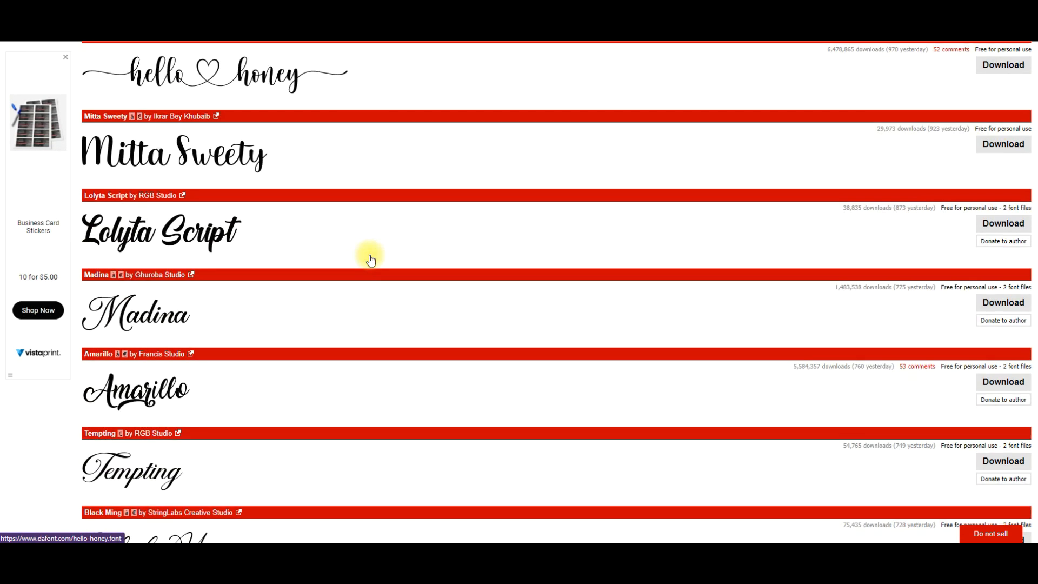
pyautogui.scroll(-3, 370, 257)
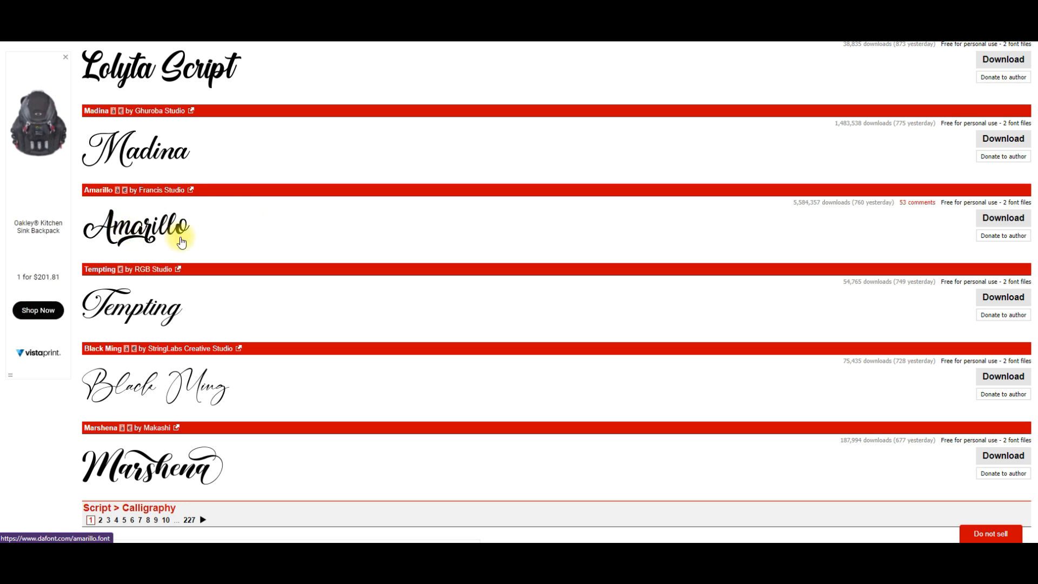
pyautogui.scroll(-2, 181, 241)
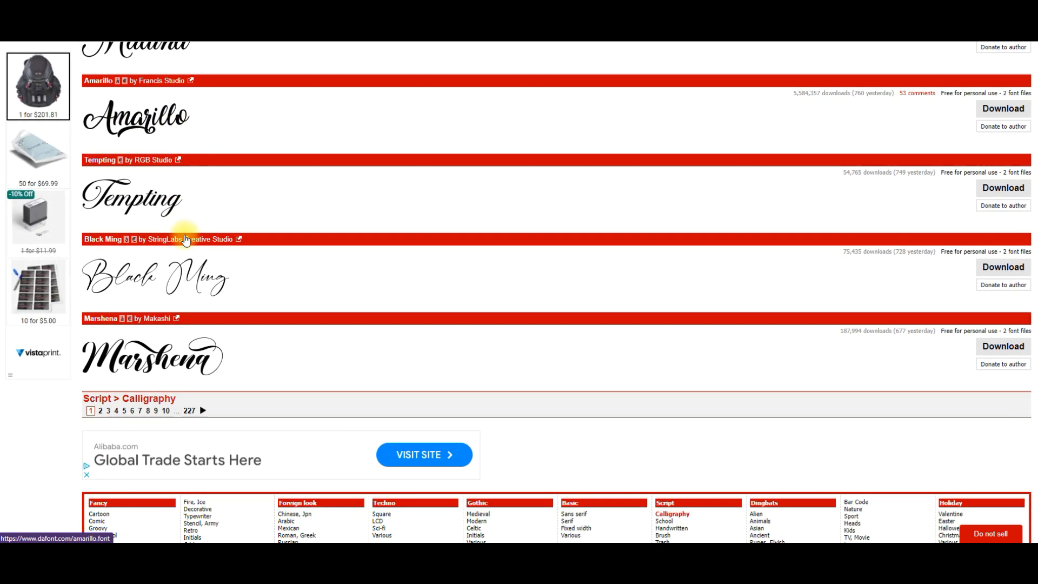
pyautogui.scroll(1, 250, 209)
pyautogui.scroll(15, 252, 209)
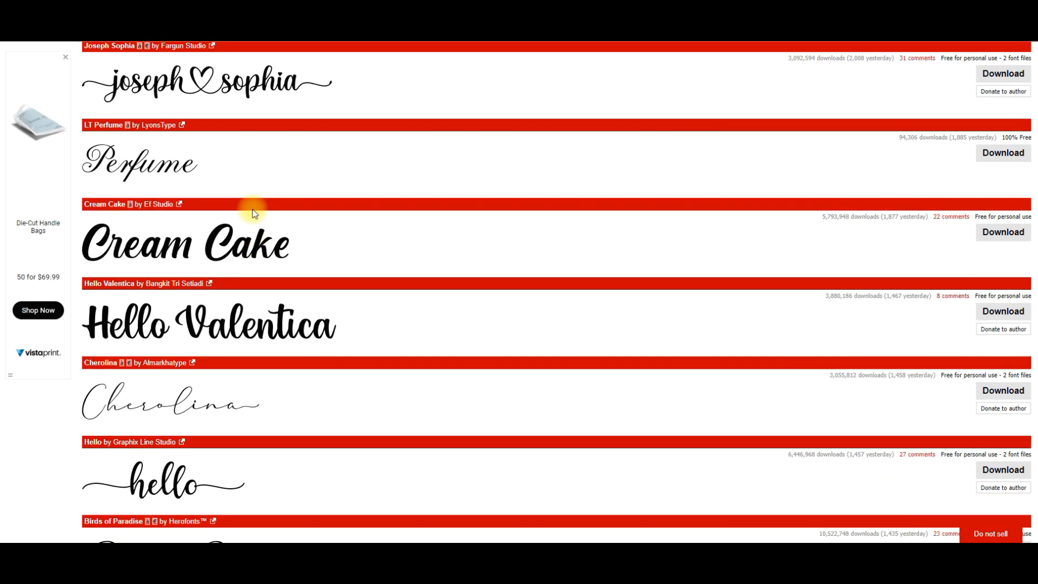
pyautogui.scroll(-3, 212, 283)
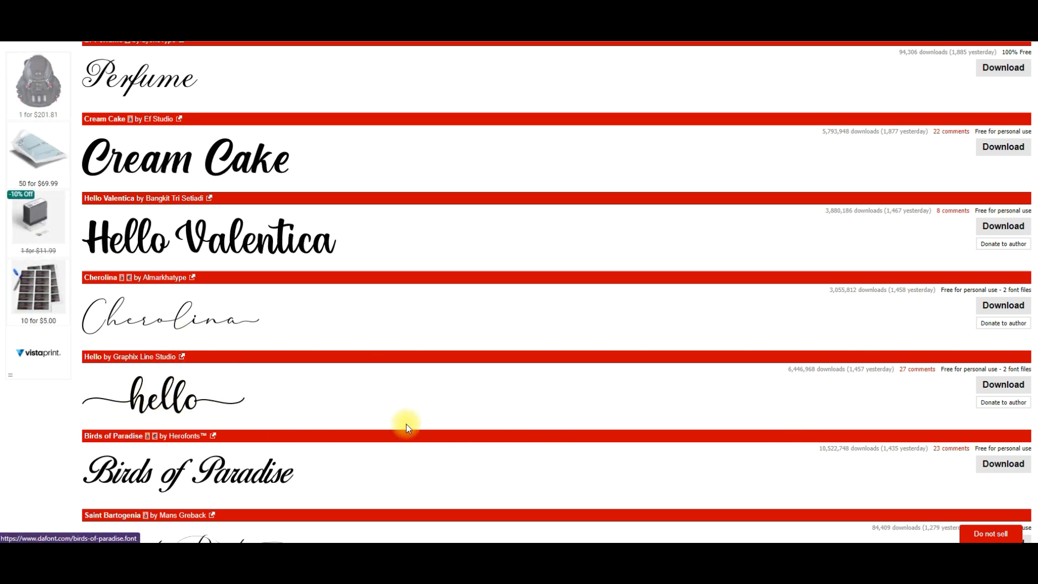
# Preview the calligraphy fonts with the text "Movies" and compare how each font renders the word.
pyautogui.scroll(2, 196, 403)
pyautogui.scroll(12, 196, 403)
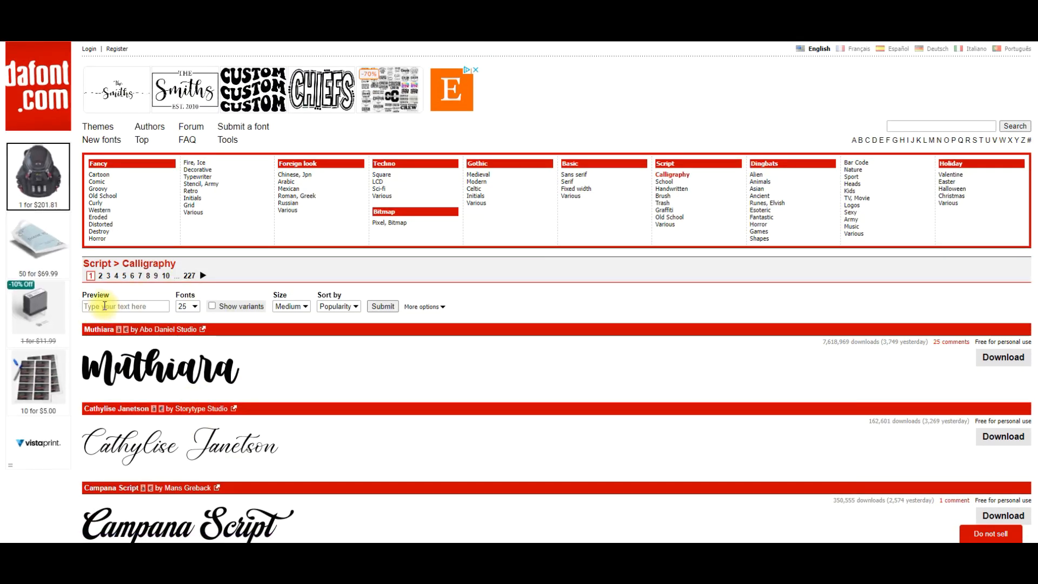
pyautogui.click(116, 308)
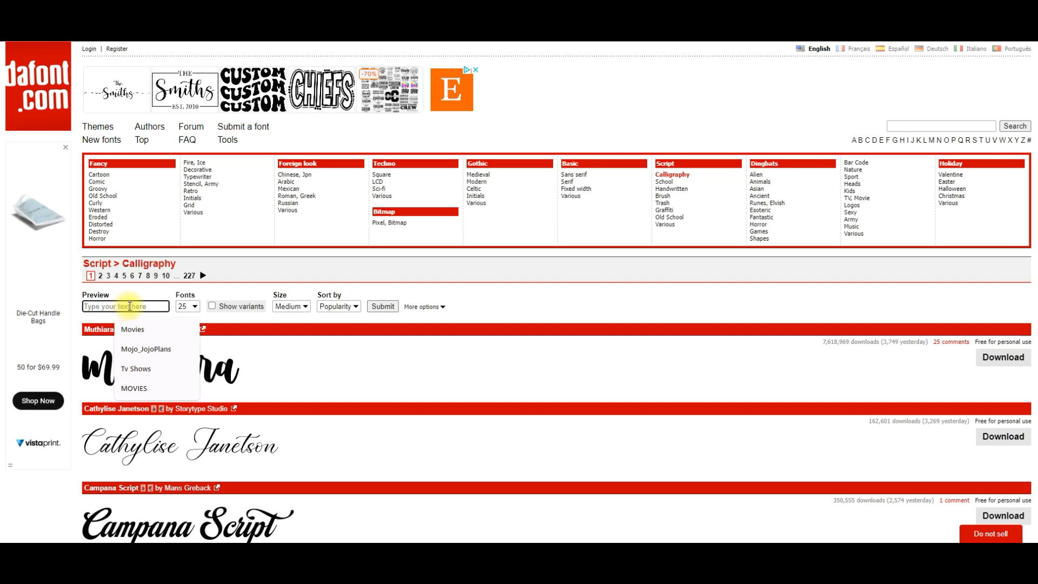
pyautogui.click(189, 308)
pyautogui.click(190, 307)
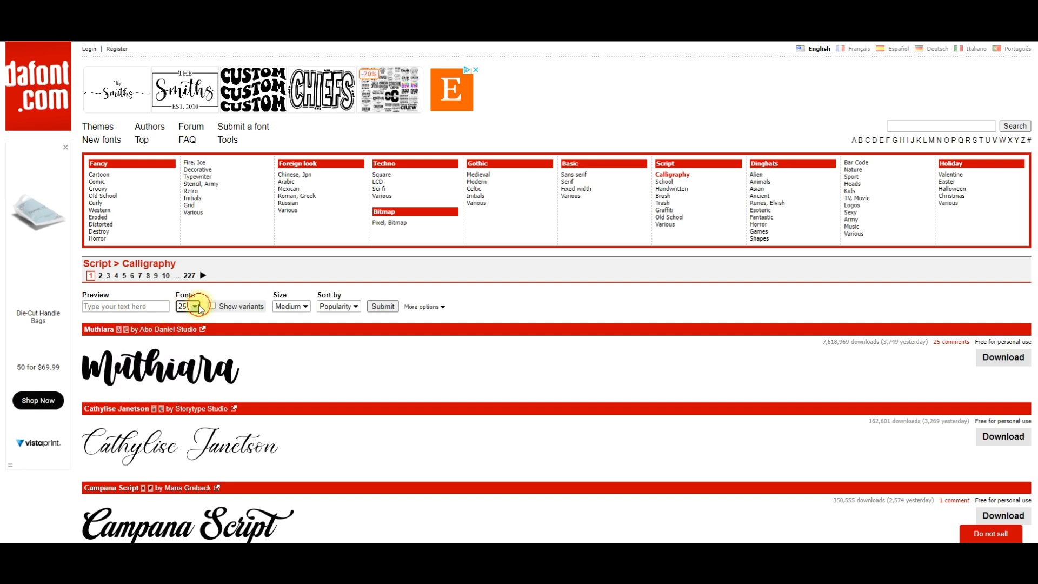
pyautogui.click(147, 307)
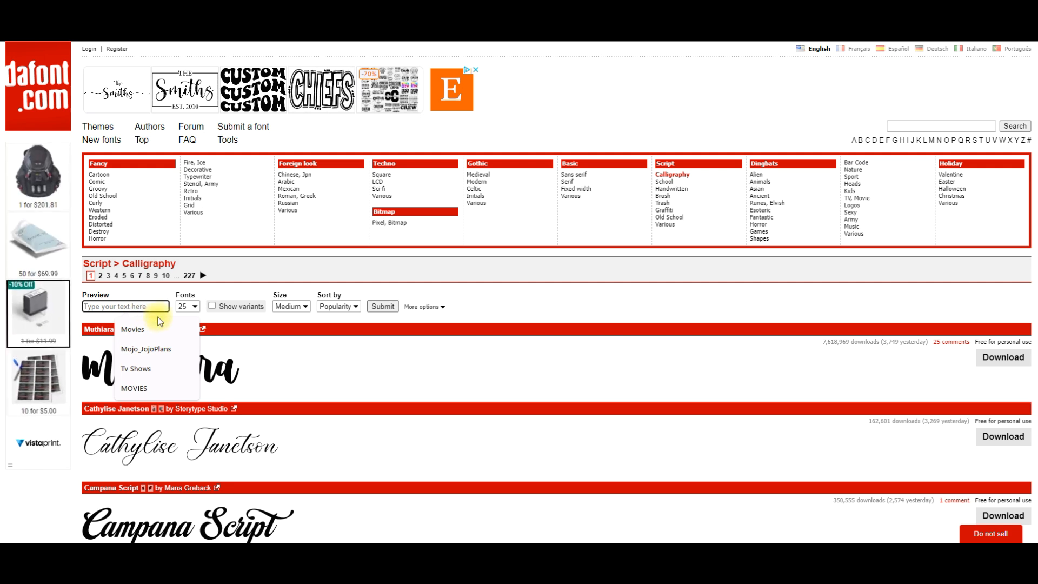
pyautogui.click(138, 329)
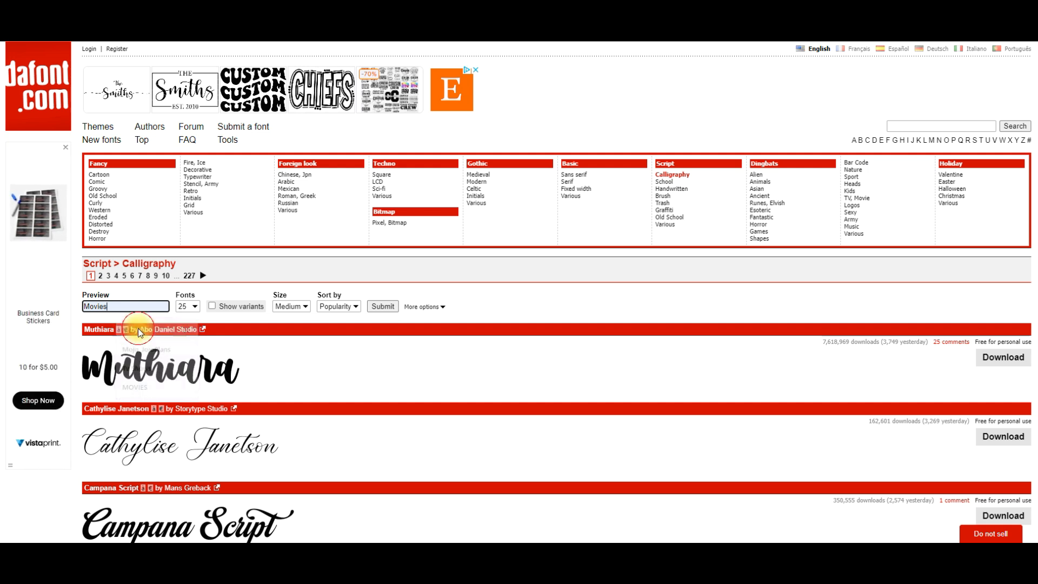
pyautogui.click(387, 306)
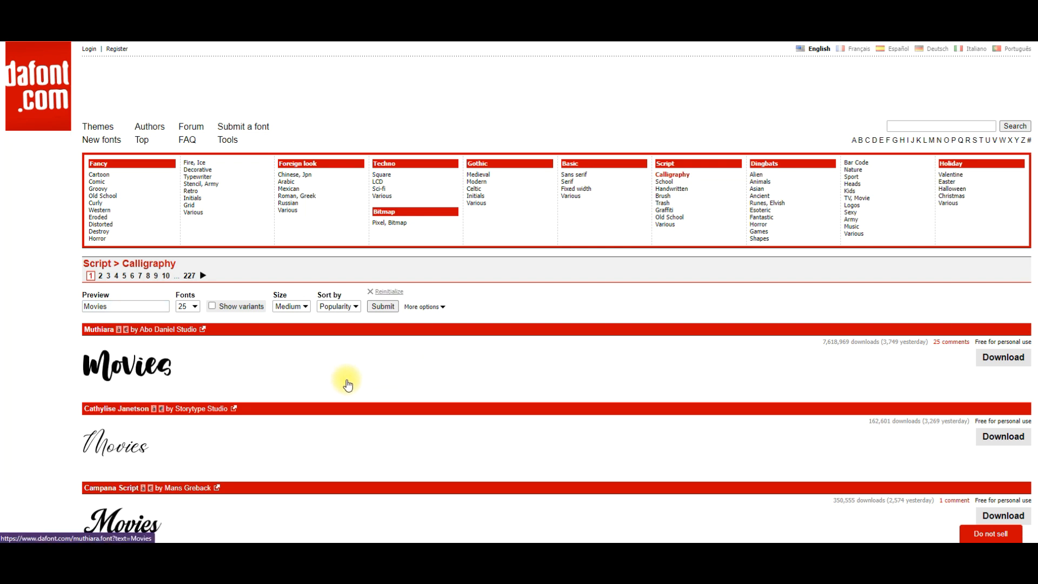
pyautogui.scroll(-4, 219, 294)
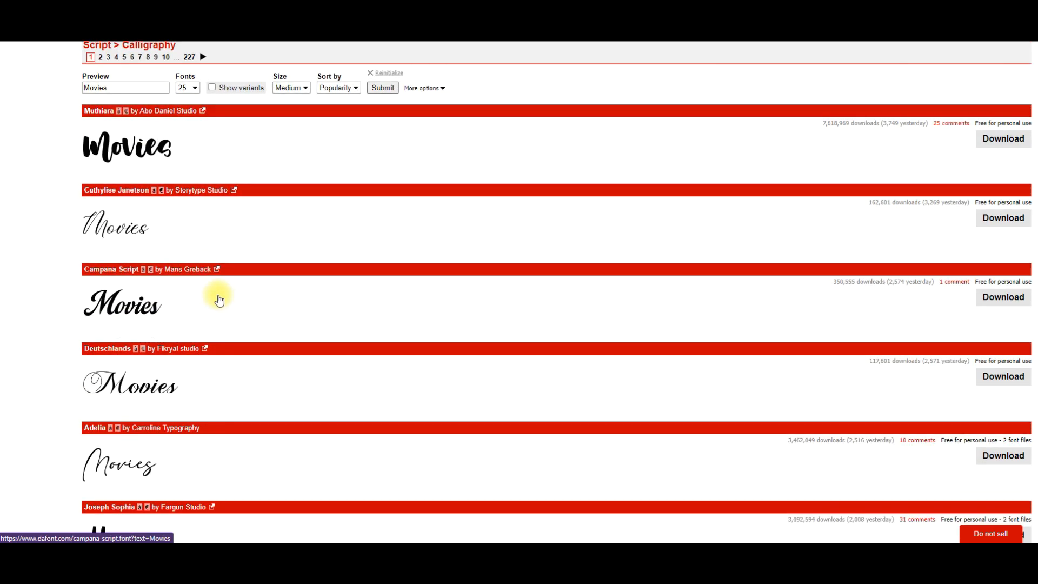
pyautogui.scroll(1, 219, 299)
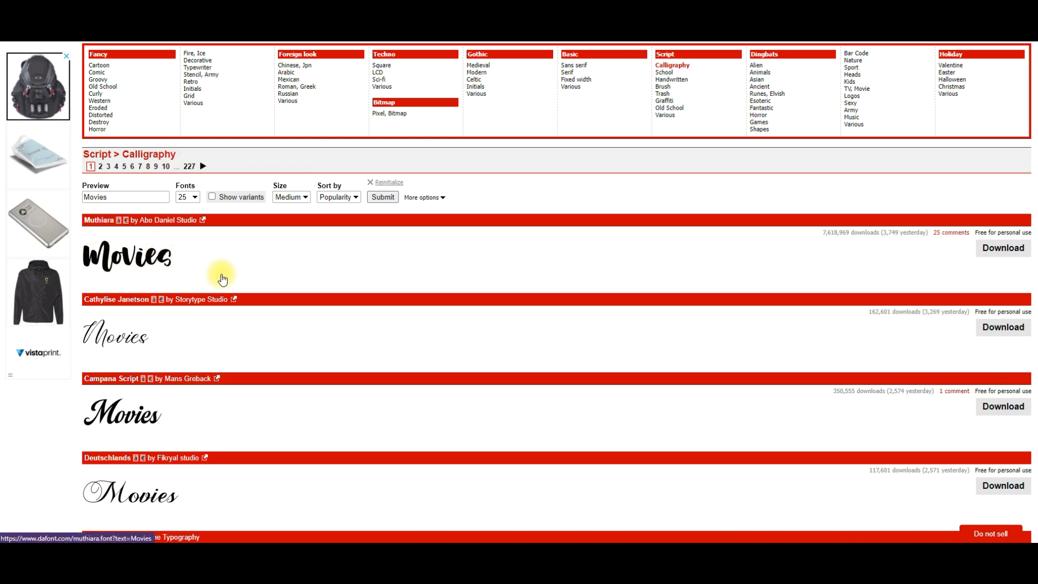
pyautogui.scroll(-8, 222, 280)
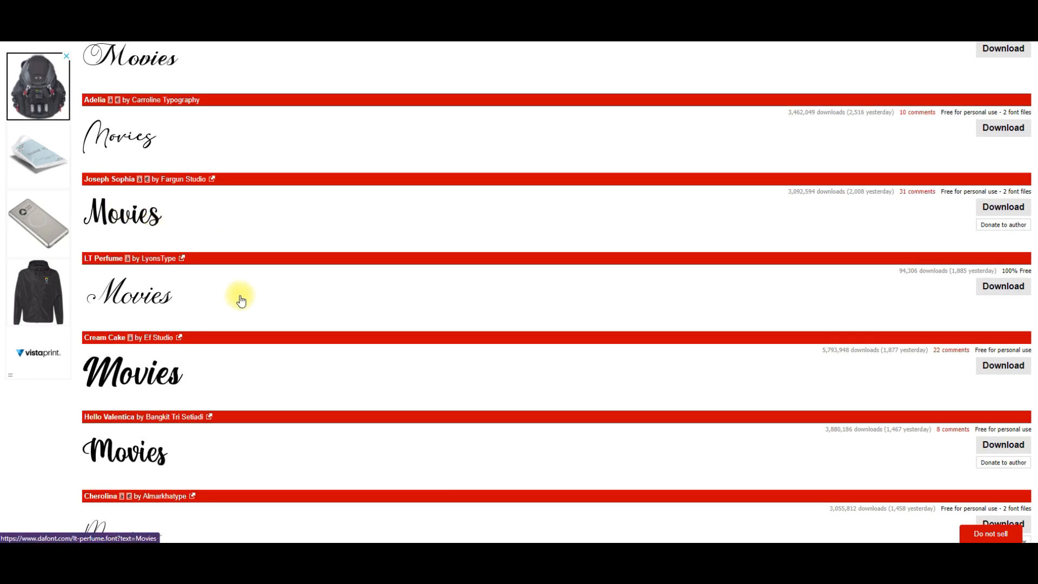
pyautogui.scroll(-10, 241, 300)
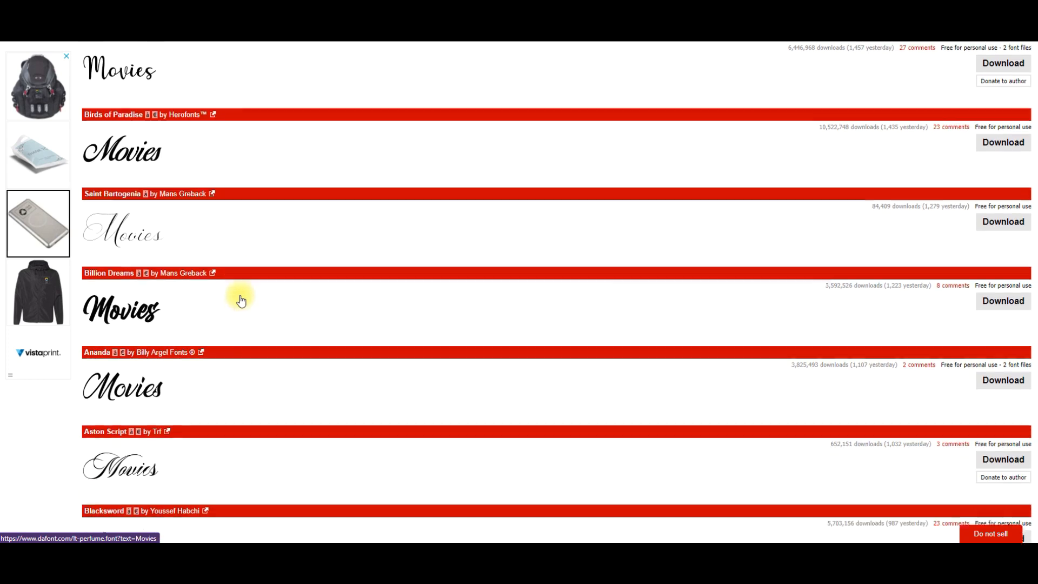
pyautogui.scroll(-7, 241, 300)
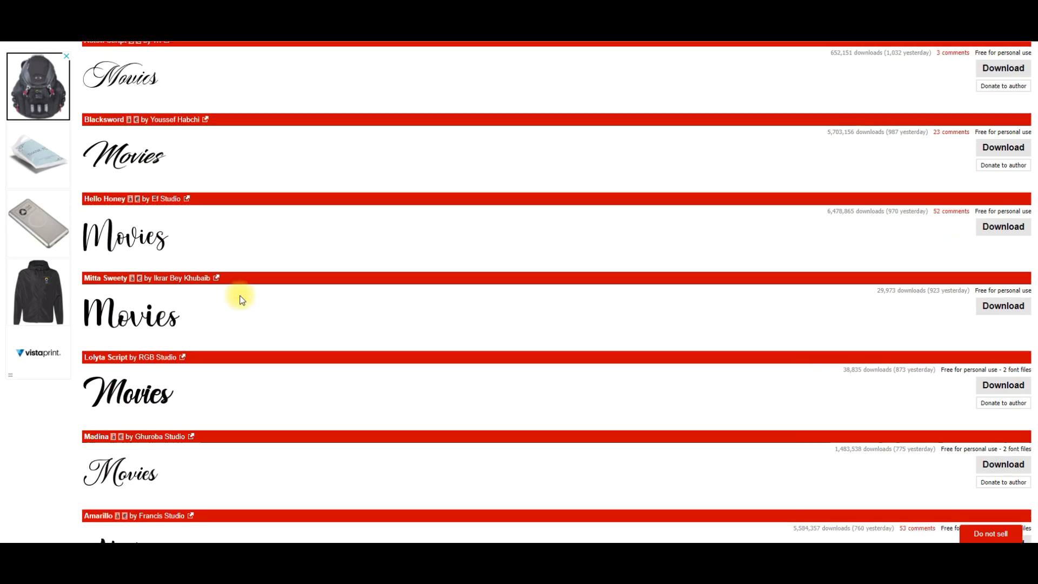
pyautogui.scroll(-8, 241, 301)
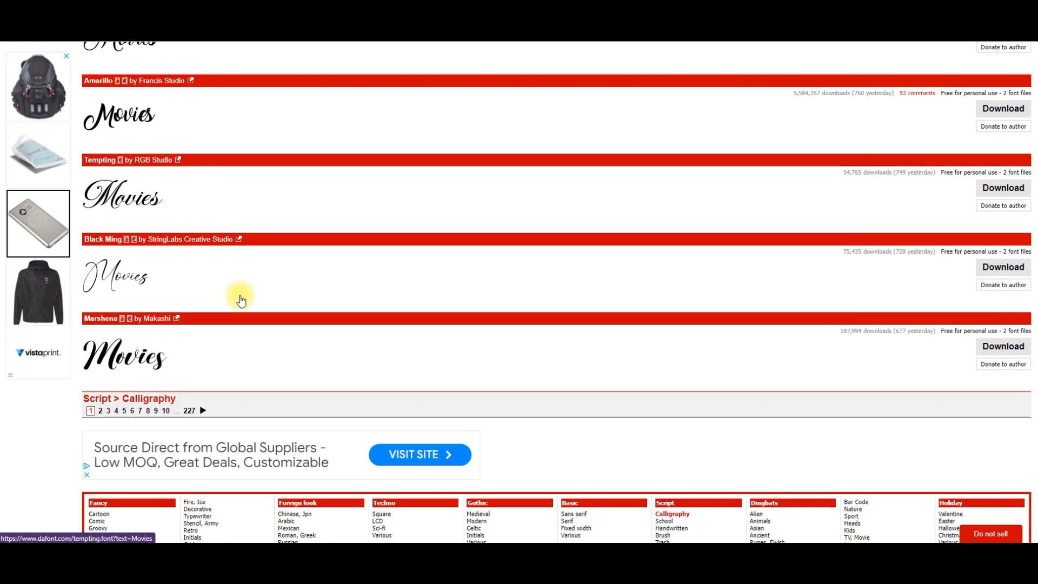
# Replace the preview text with a short first name and compare how the calligraphy fonts render it.
pyautogui.scroll(20, 241, 300)
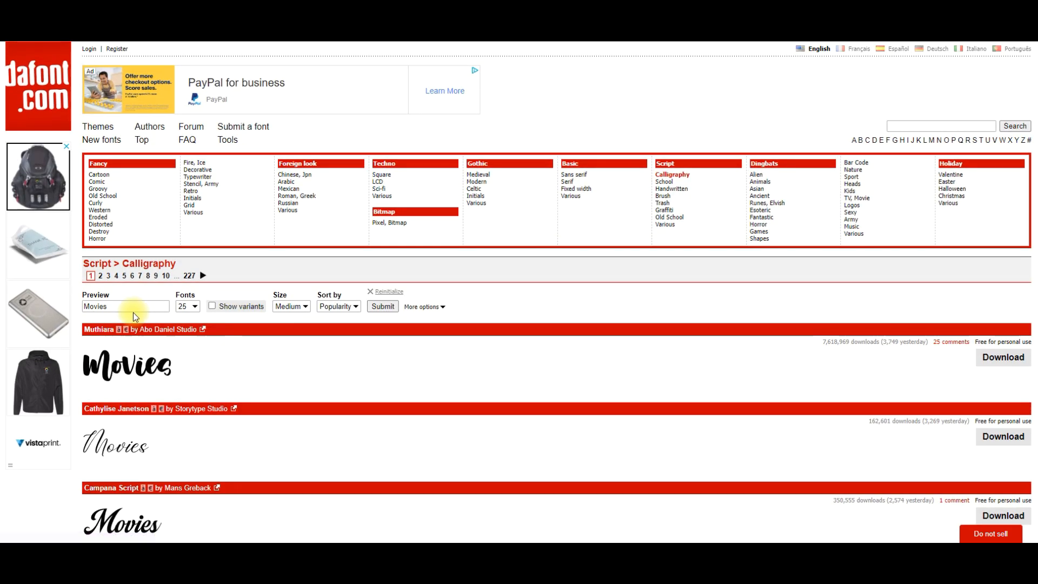
pyautogui.click(134, 308)
pyautogui.doubleClick(142, 306)
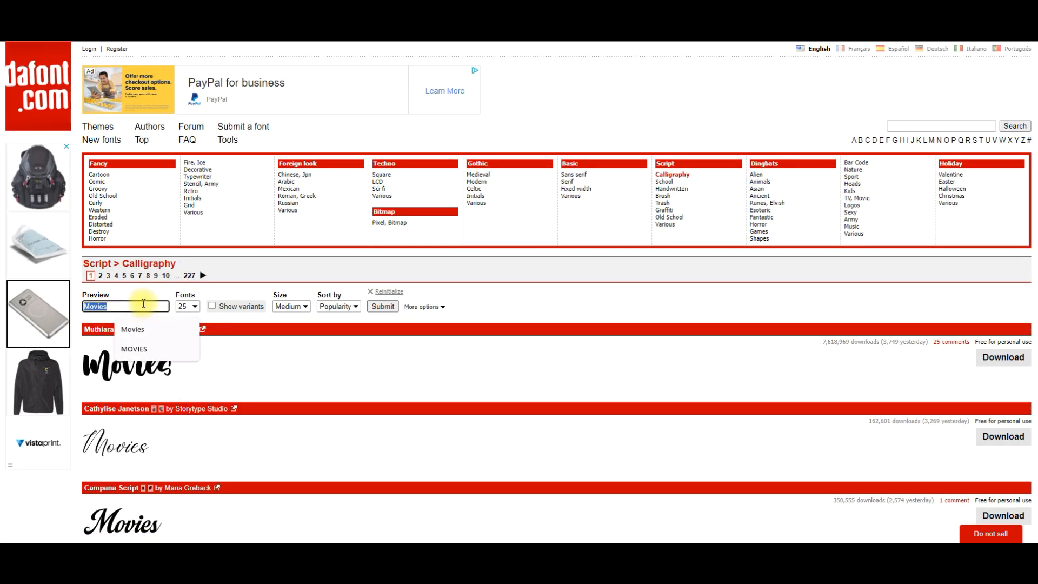
pyautogui.write('Jojo')
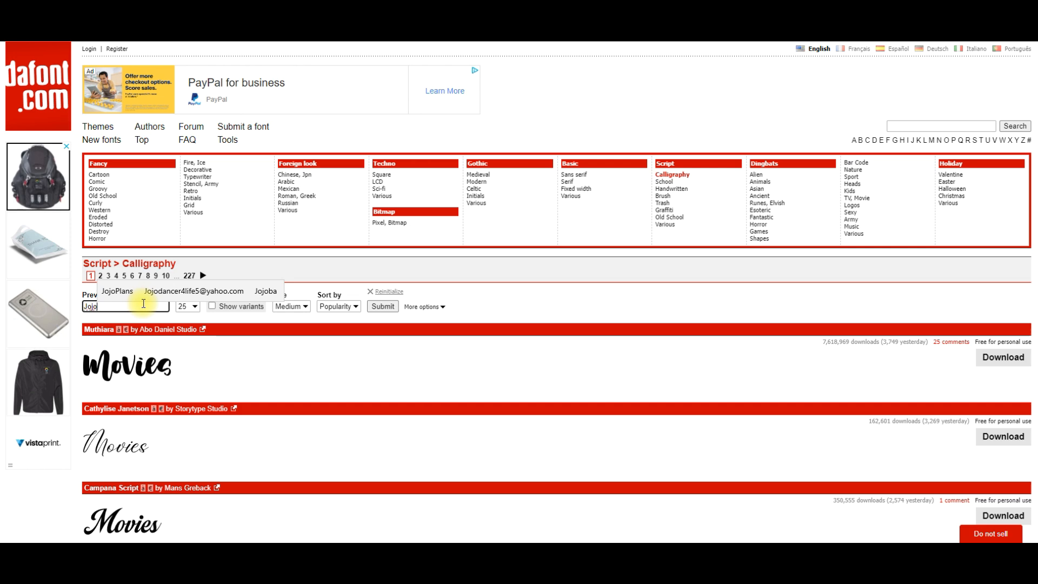
pyautogui.click(390, 307)
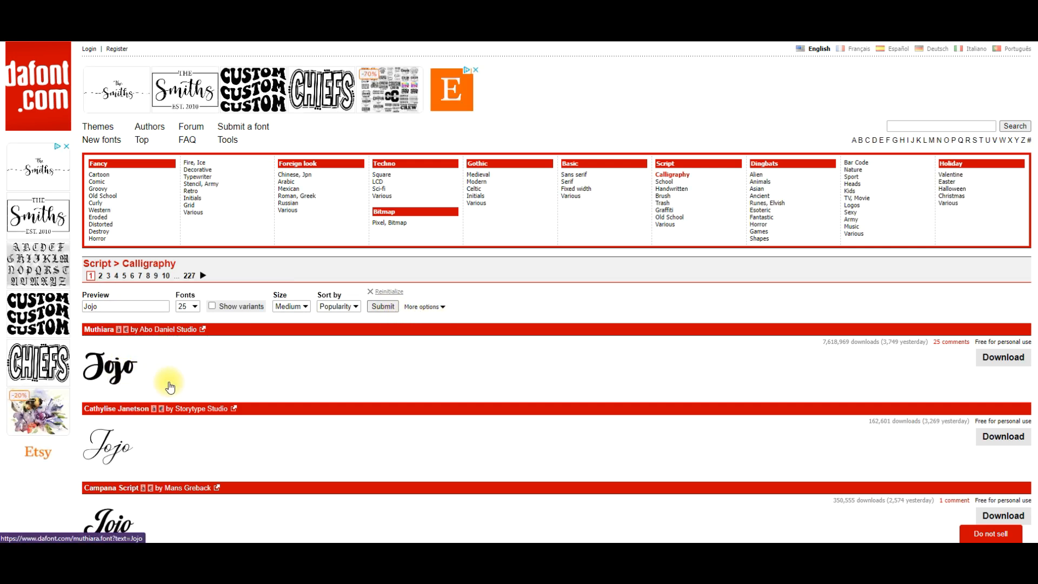
pyautogui.scroll(-2, 170, 386)
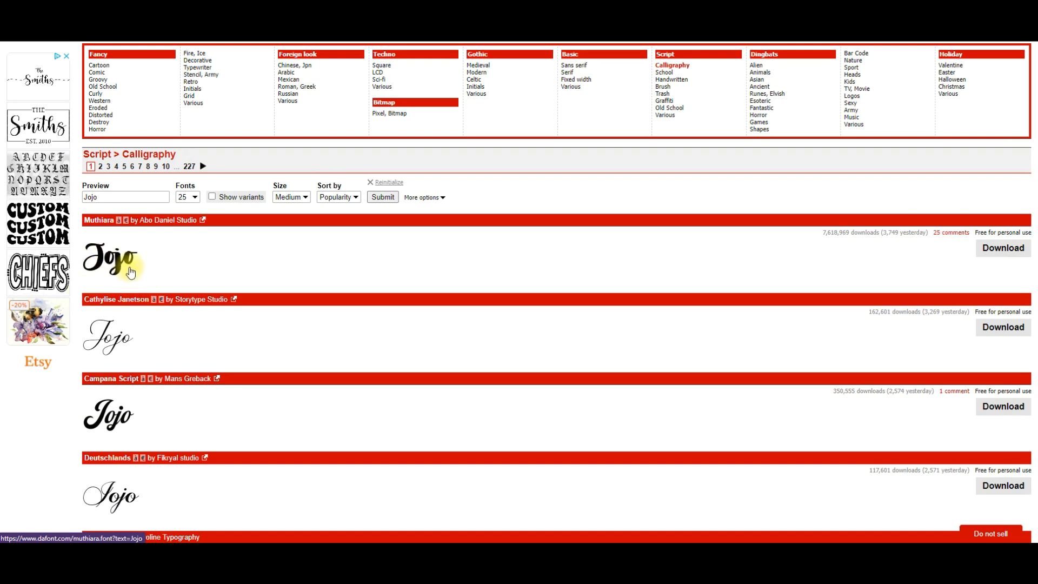
pyautogui.scroll(-7, 131, 272)
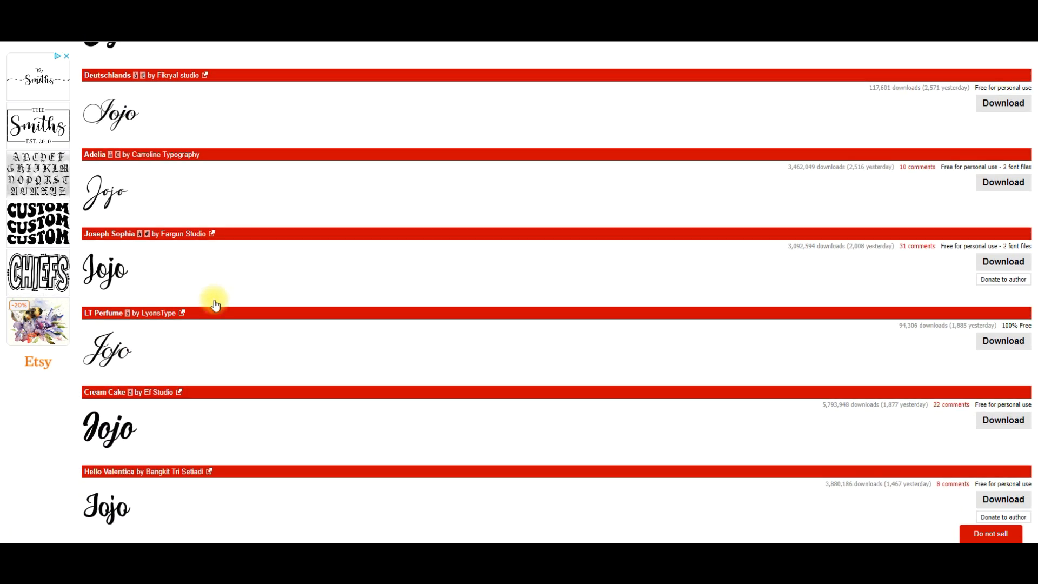
pyautogui.scroll(-4, 216, 301)
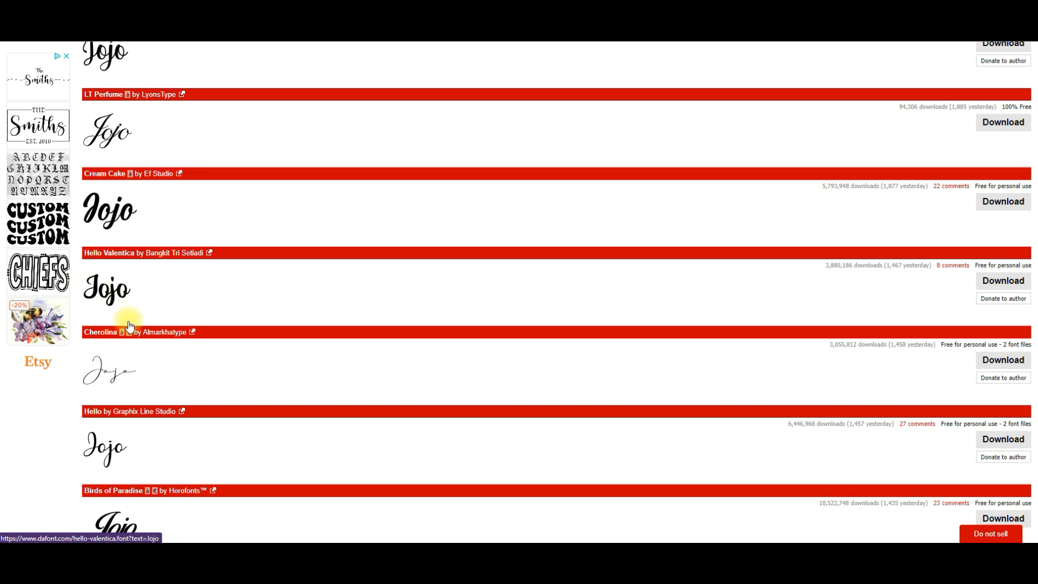
pyautogui.scroll(-7, 185, 376)
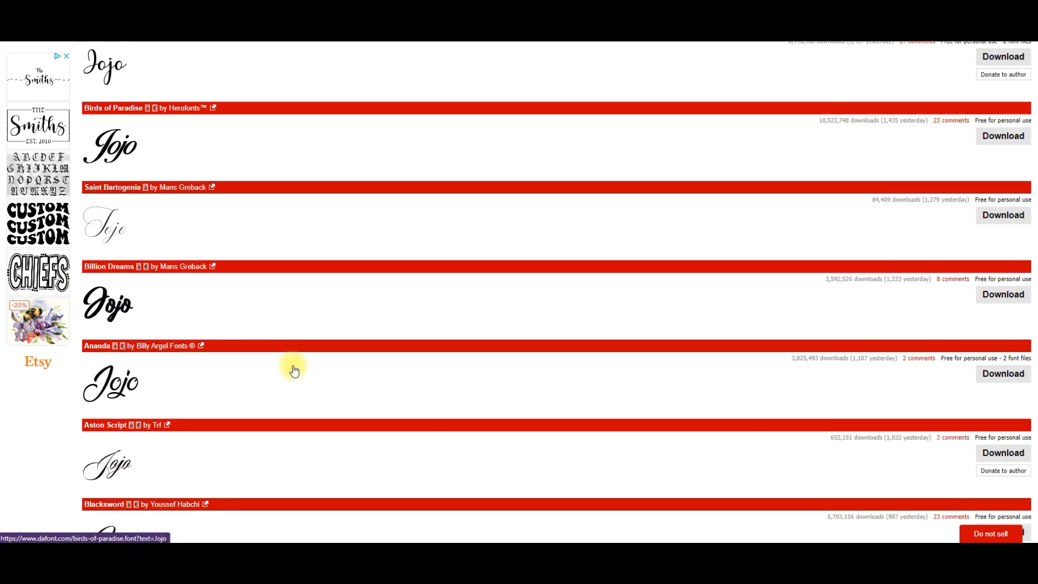
pyautogui.scroll(-9, 294, 371)
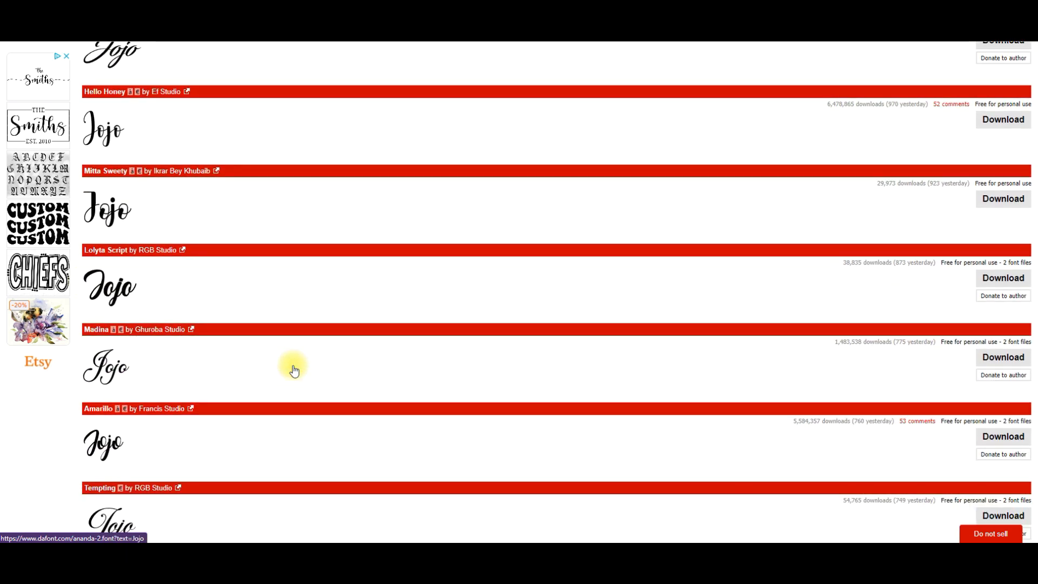
pyautogui.scroll(-6, 294, 371)
# Change the preview text to "To Dos", apply it to the calligraphy fonts and compare the results.
pyautogui.scroll(20, 294, 371)
pyautogui.scroll(10, 293, 371)
pyautogui.moveTo(108, 306); pyautogui.dragTo(84, 311)
pyautogui.write('To Dos')
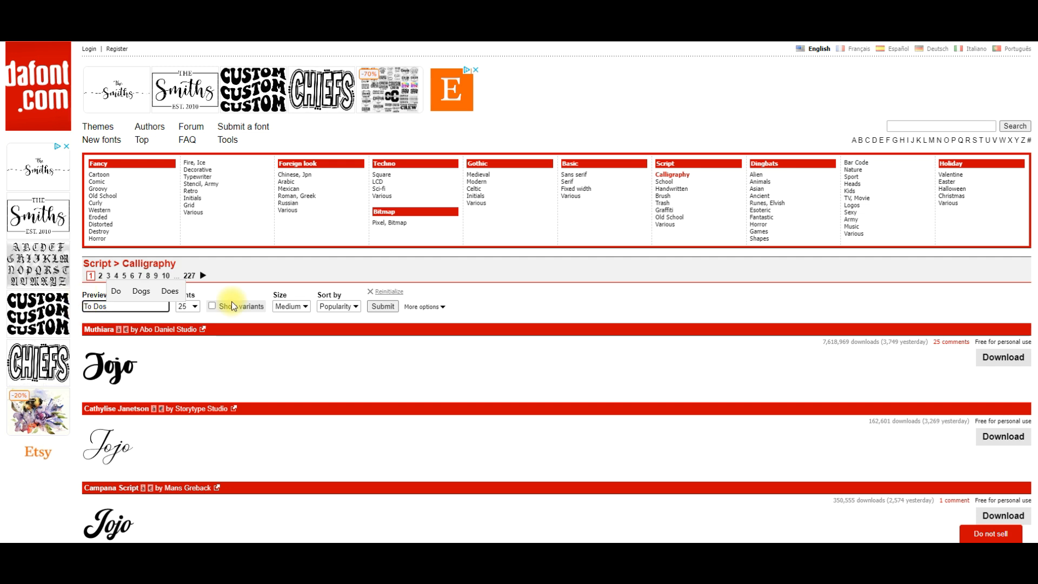
pyautogui.click(390, 306)
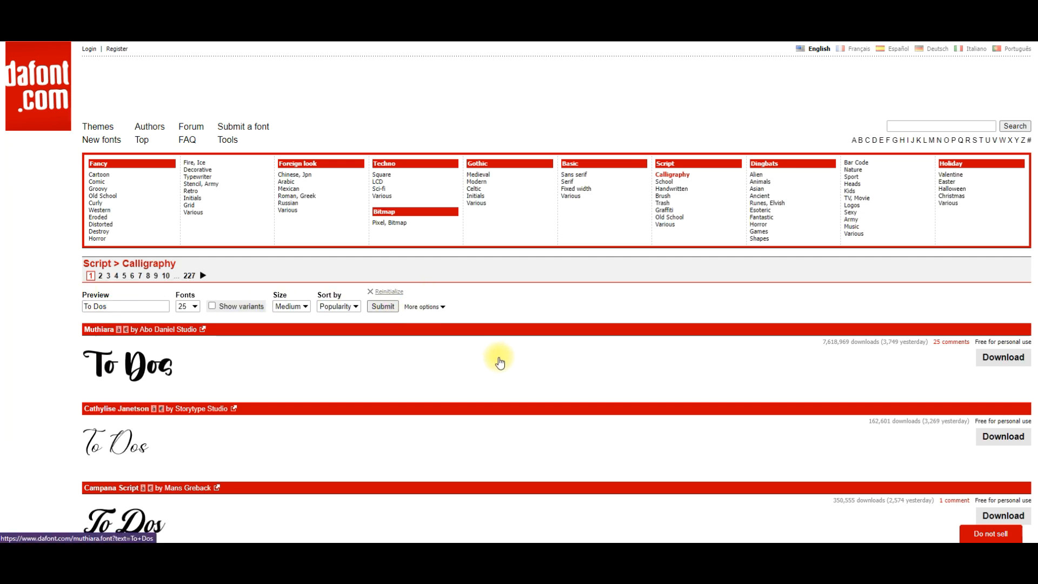
pyautogui.scroll(-2, 311, 349)
pyautogui.scroll(-1, 314, 353)
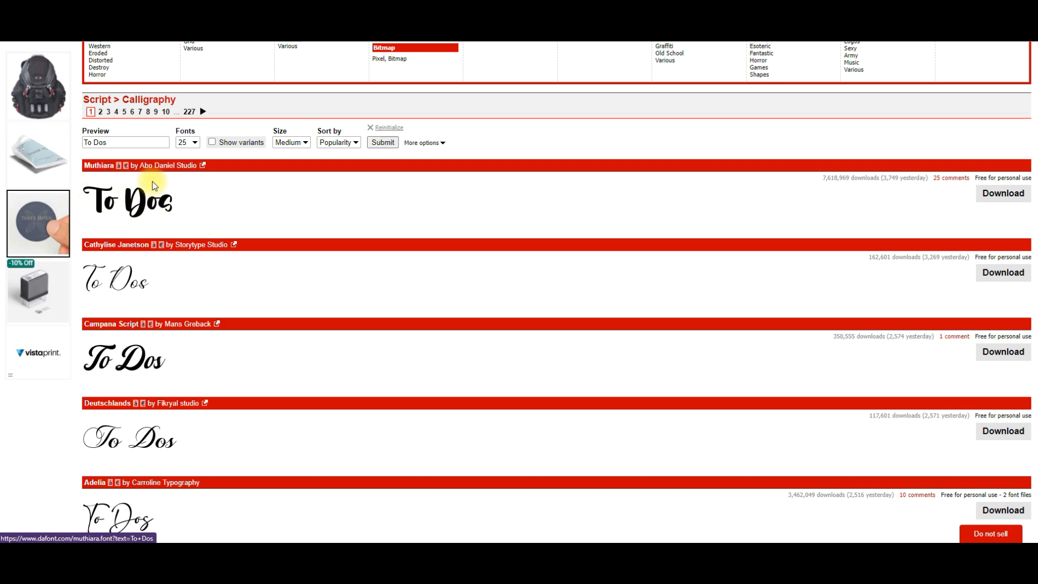
pyautogui.scroll(-2, 271, 204)
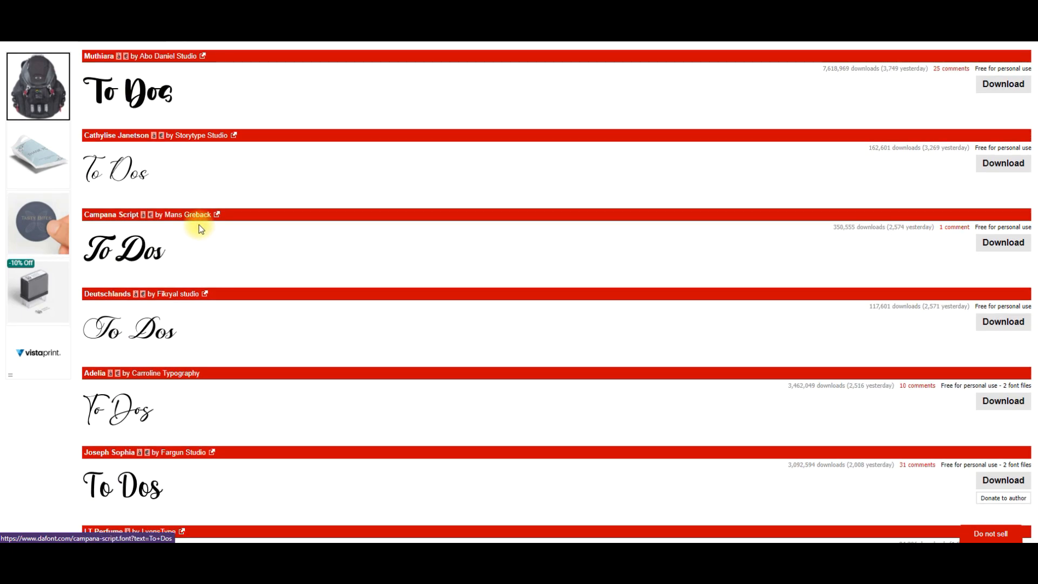
# Compare how the remaining calligraphy fonts on the first page render the preview text "To Dos".
pyautogui.scroll(-3, 209, 238)
pyautogui.scroll(-9, 212, 248)
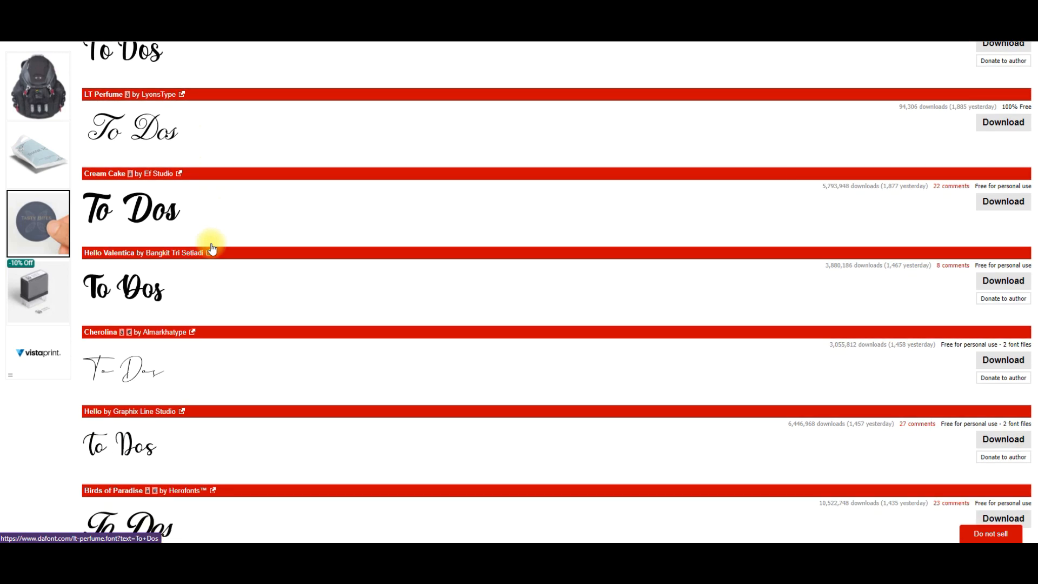
pyautogui.scroll(-3, 212, 248)
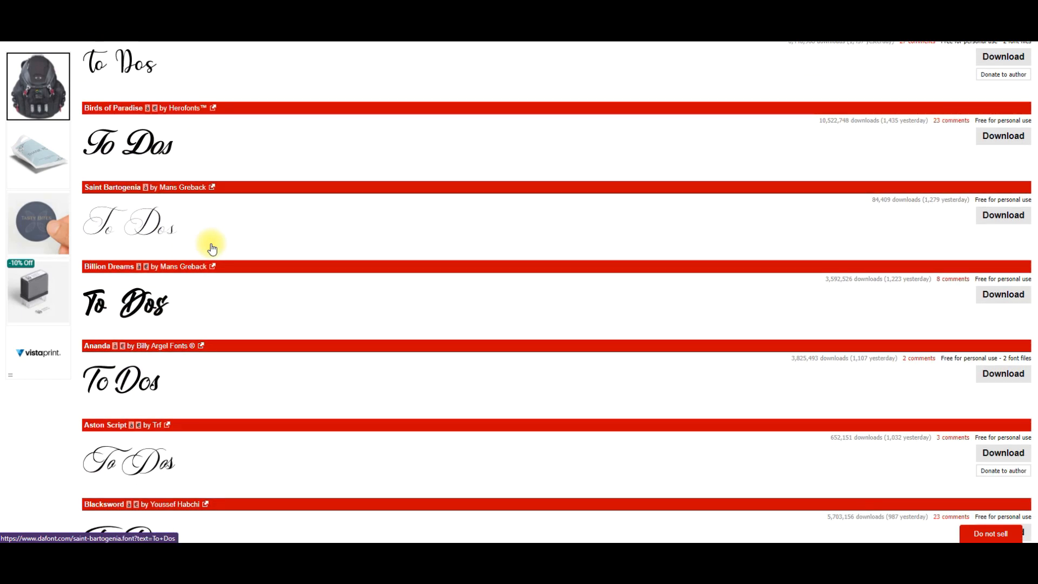
pyautogui.scroll(-10, 361, 340)
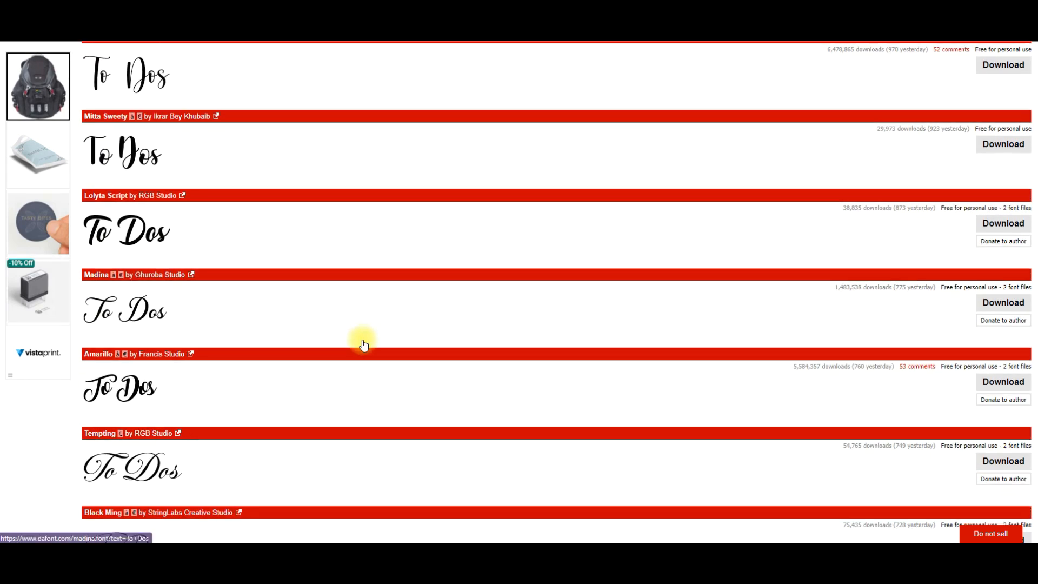
pyautogui.scroll(-5, 362, 340)
pyautogui.scroll(4, 362, 340)
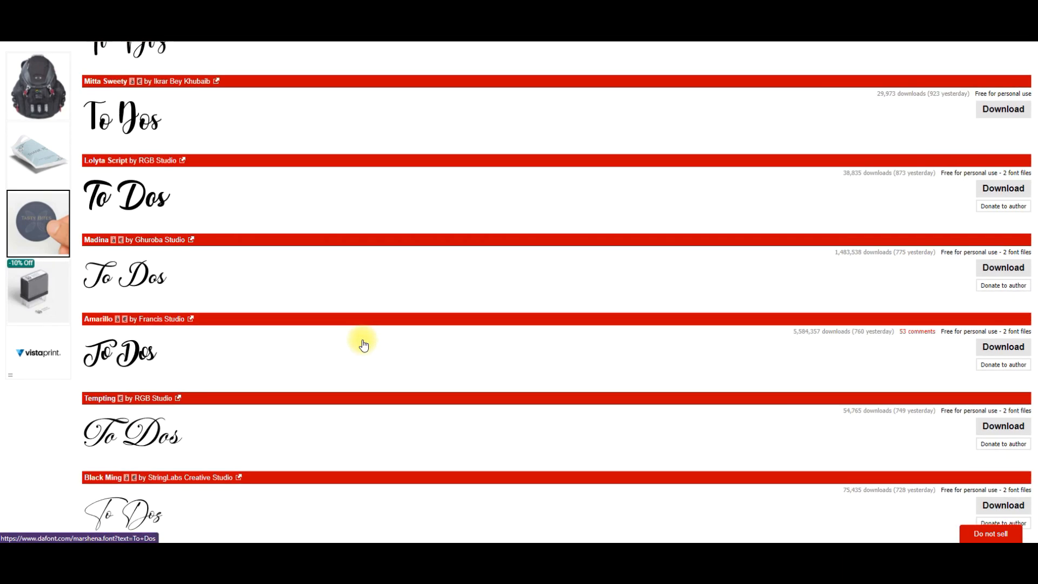
pyautogui.scroll(-4, 362, 340)
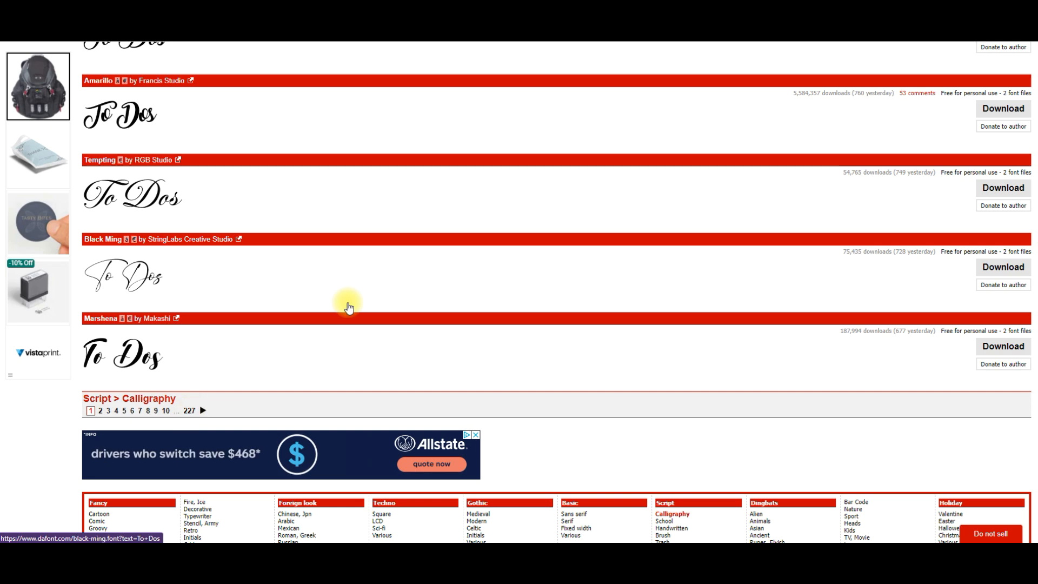
# Download the Muthiara calligraphy font and choose to continue with the demo version of Express Zip.
pyautogui.scroll(18, 348, 301)
pyautogui.scroll(15, 348, 308)
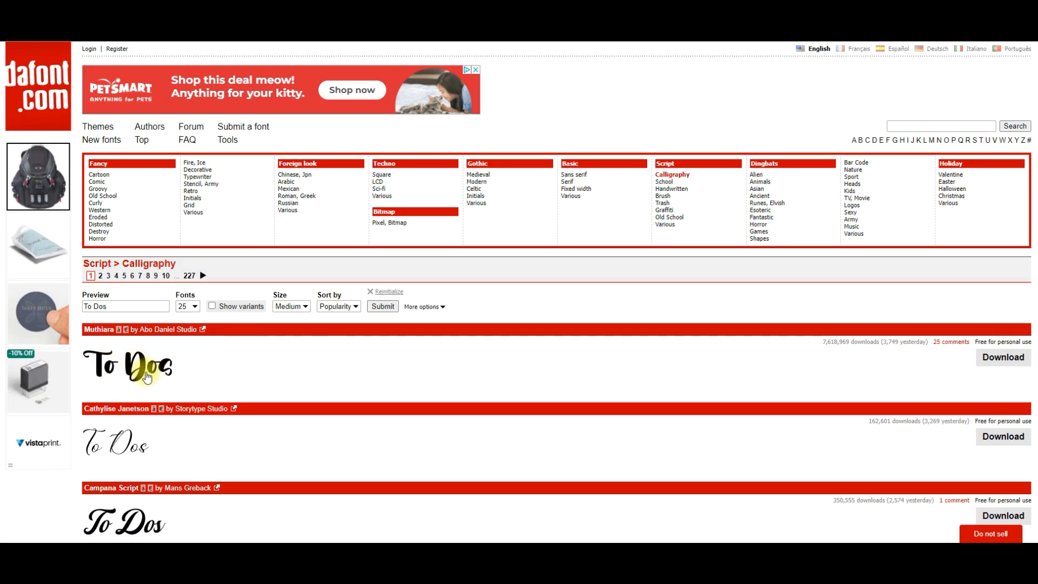
pyautogui.click(1006, 359)
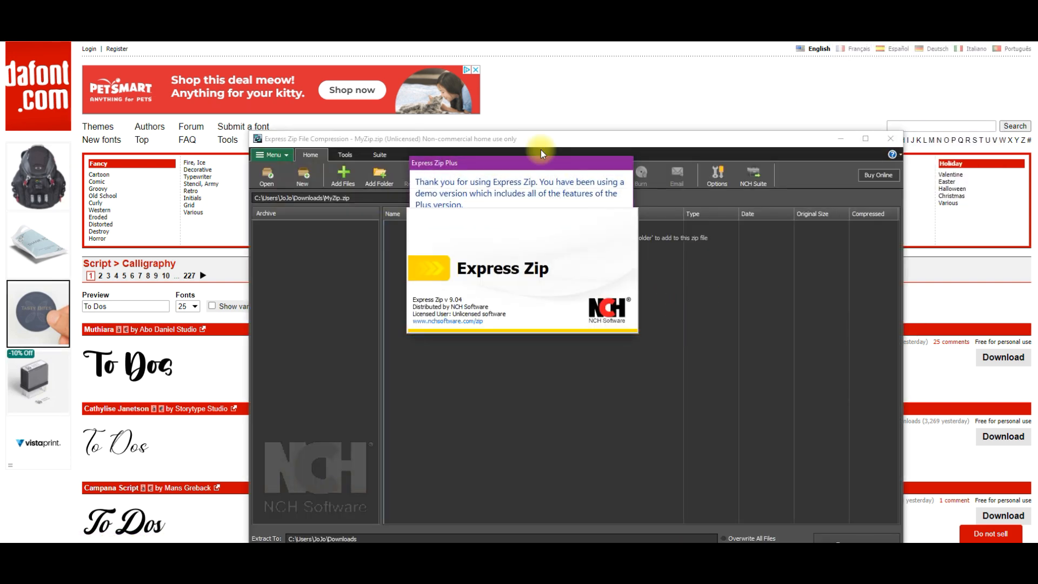
pyautogui.moveTo(702, 150); pyautogui.dragTo(725, 222)
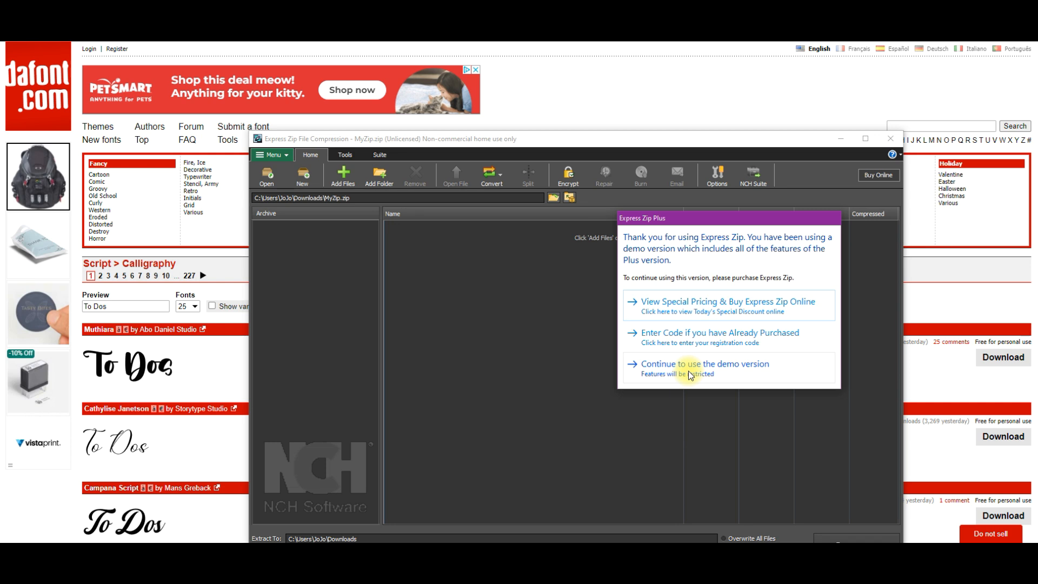
pyautogui.click(689, 371)
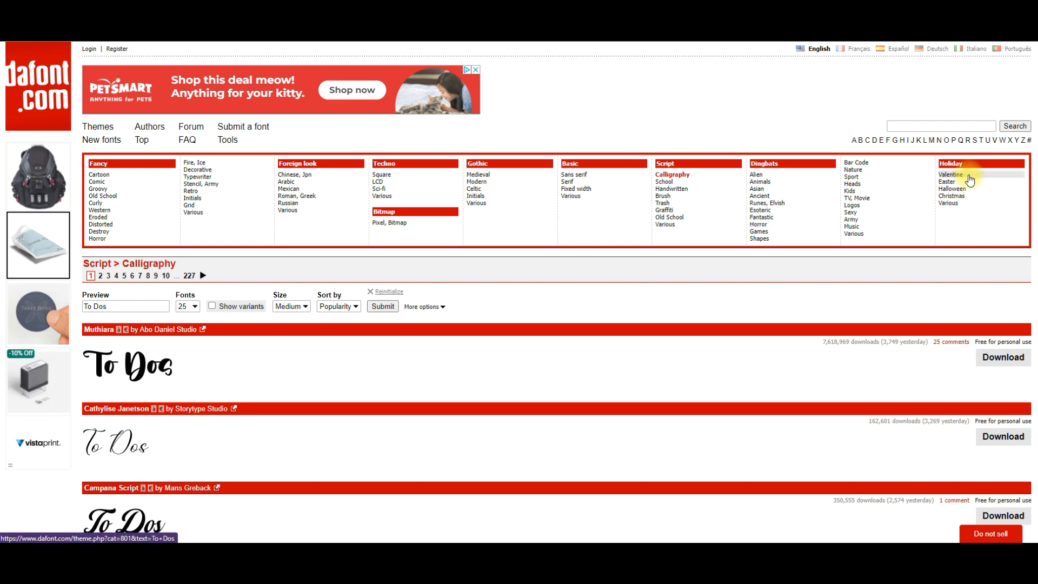
# Open the Valentine holiday fonts and compare how the heart-themed typefaces render "To Dos".
pyautogui.click(951, 175)
pyautogui.scroll(-2, 430, 349)
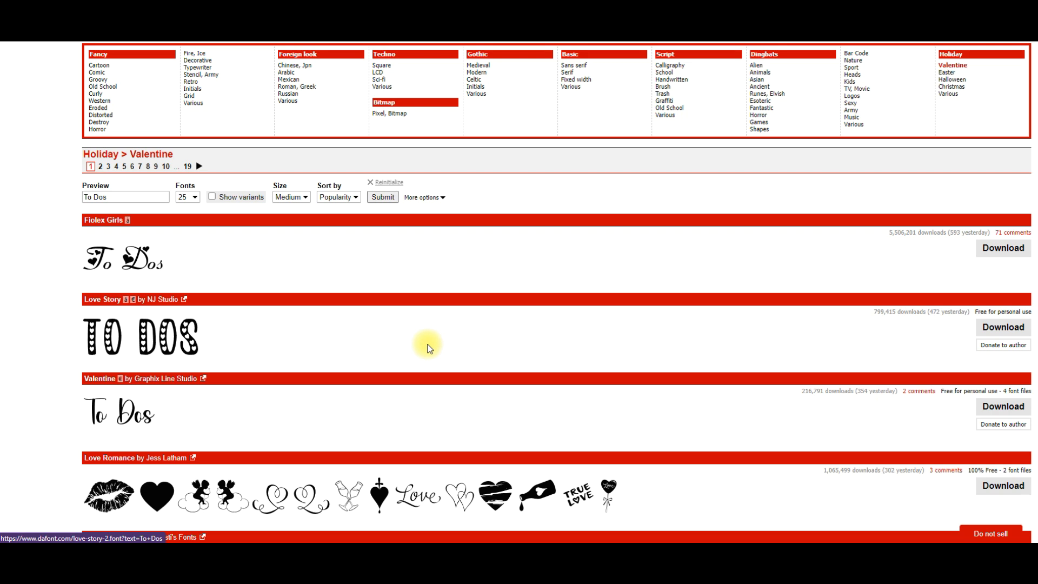
pyautogui.scroll(-3, 414, 344)
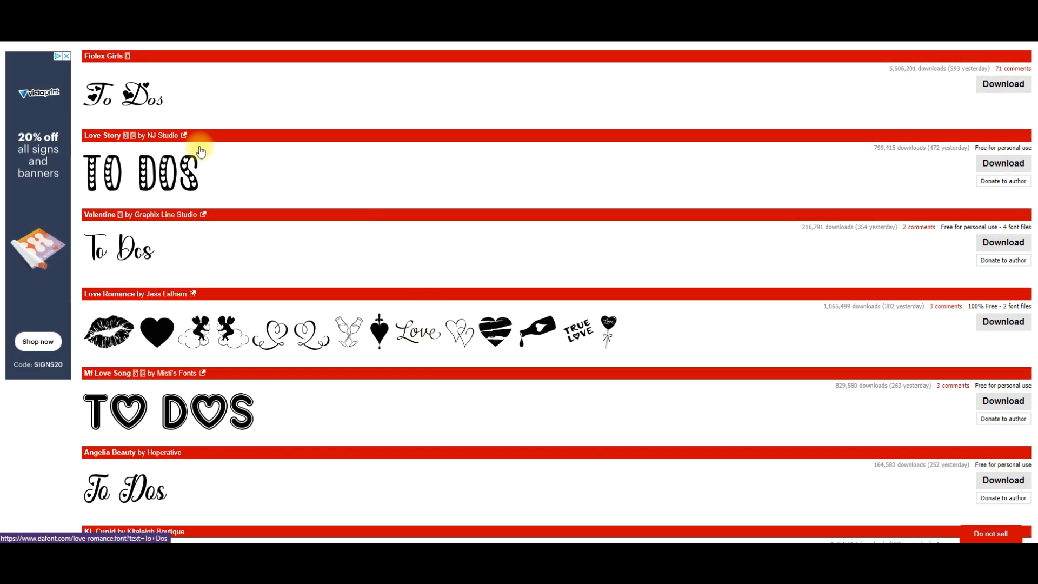
pyautogui.scroll(-2, 266, 318)
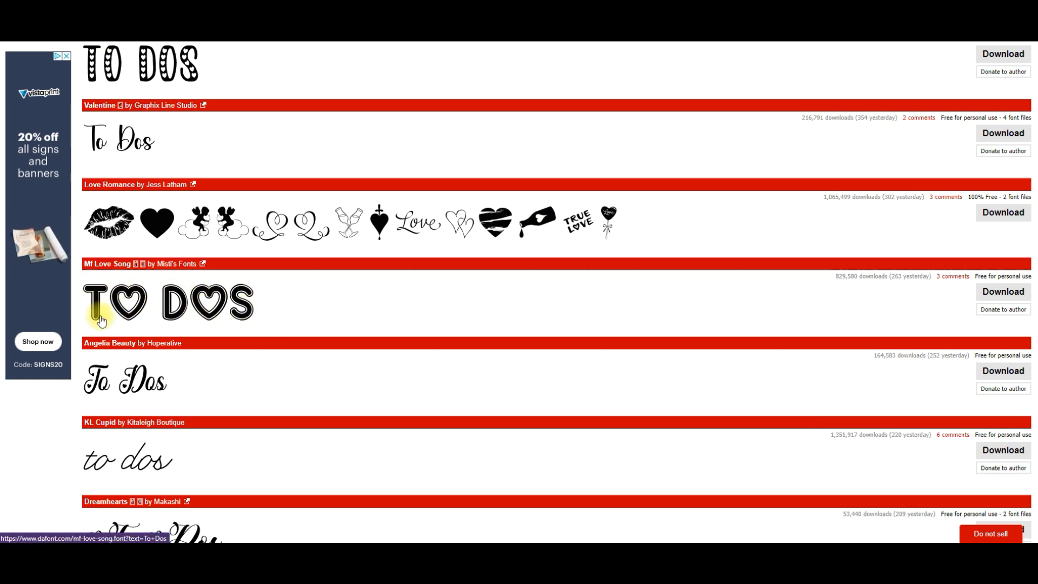
pyautogui.scroll(-5, 252, 329)
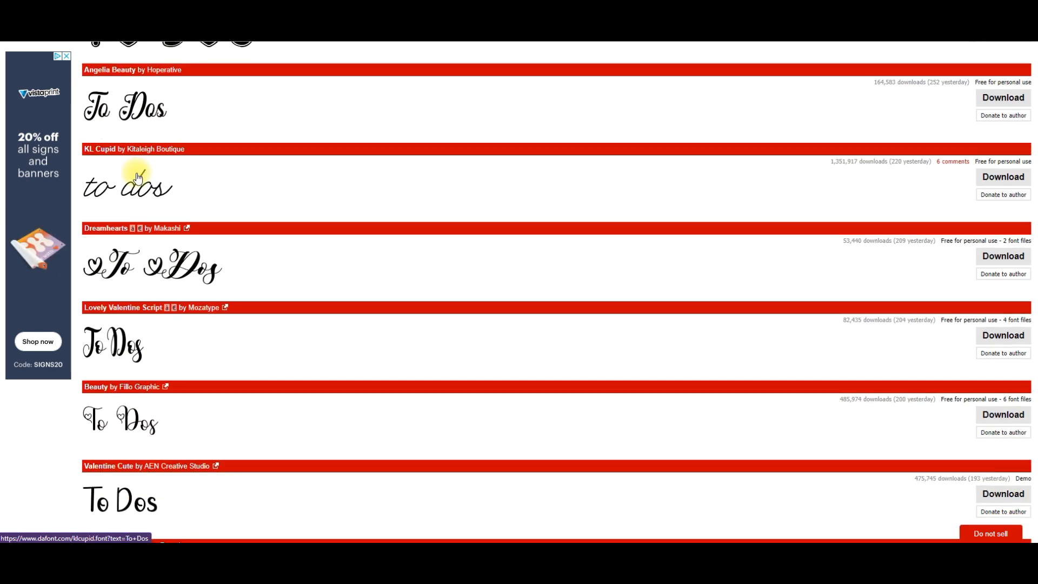
pyautogui.scroll(-6, 317, 283)
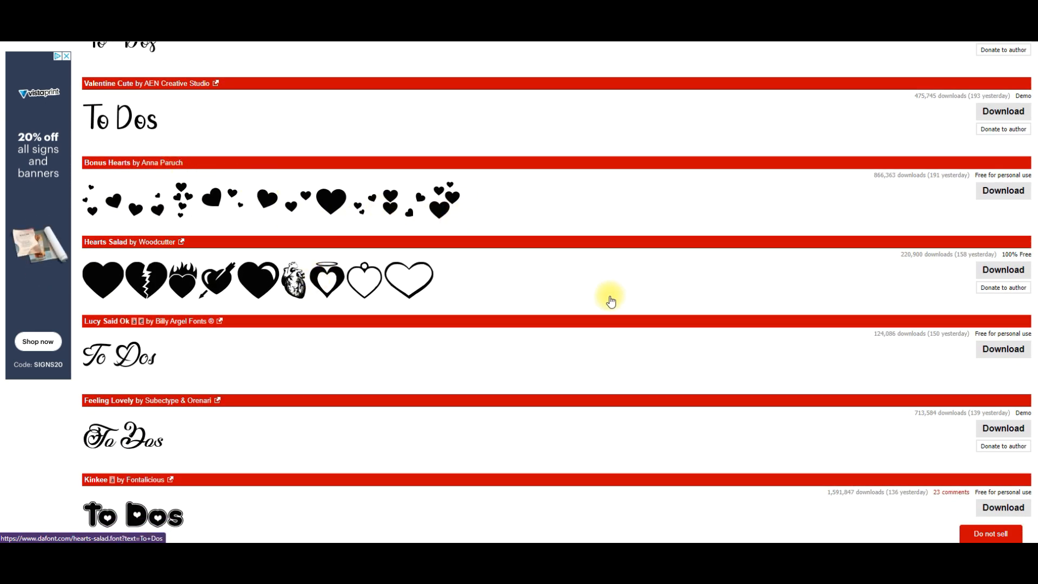
pyautogui.scroll(-6, 611, 301)
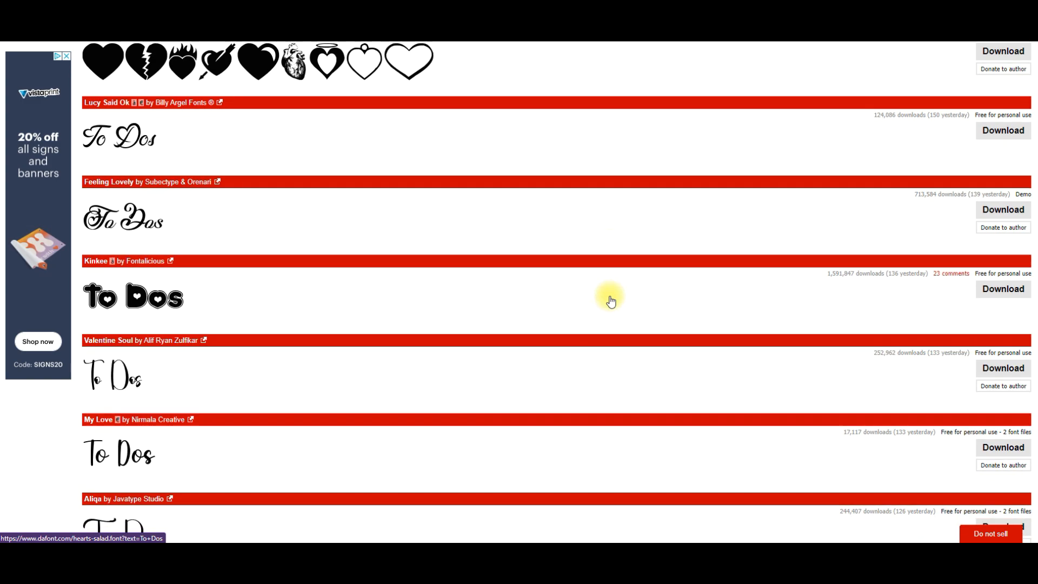
pyautogui.scroll(-8, 611, 301)
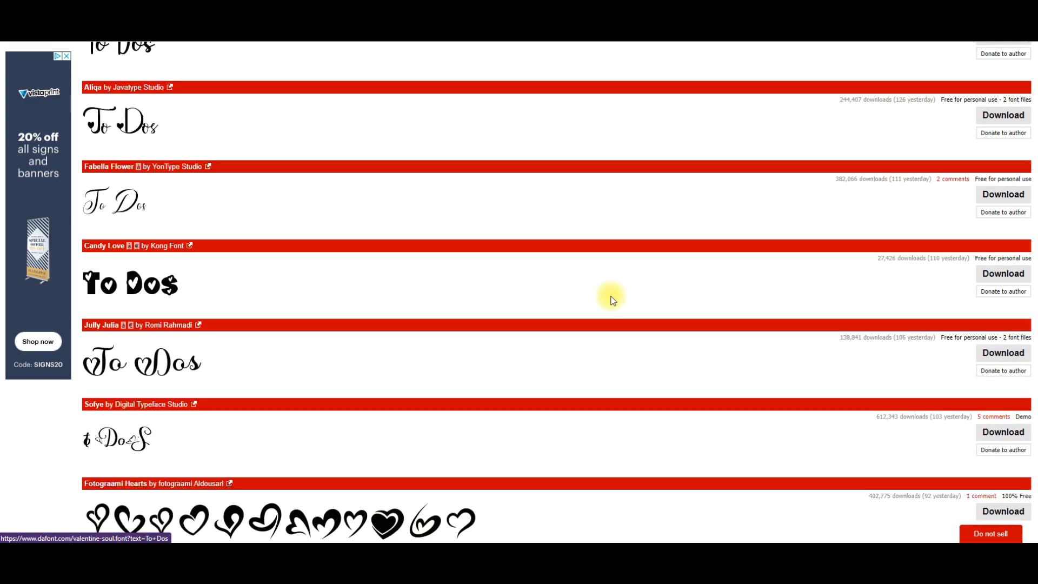
pyautogui.scroll(20, 611, 301)
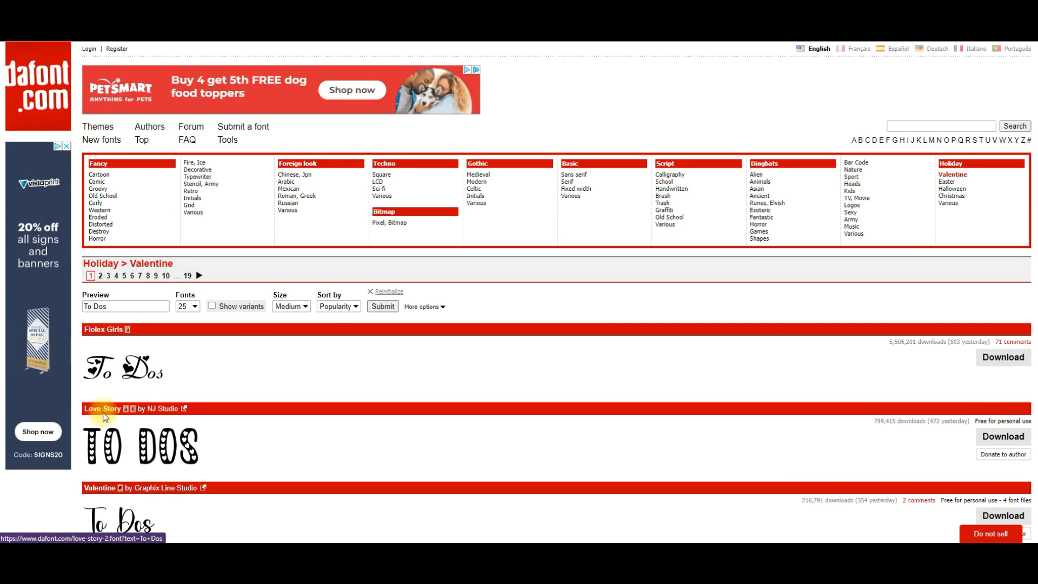
pyautogui.scroll(-7, 203, 454)
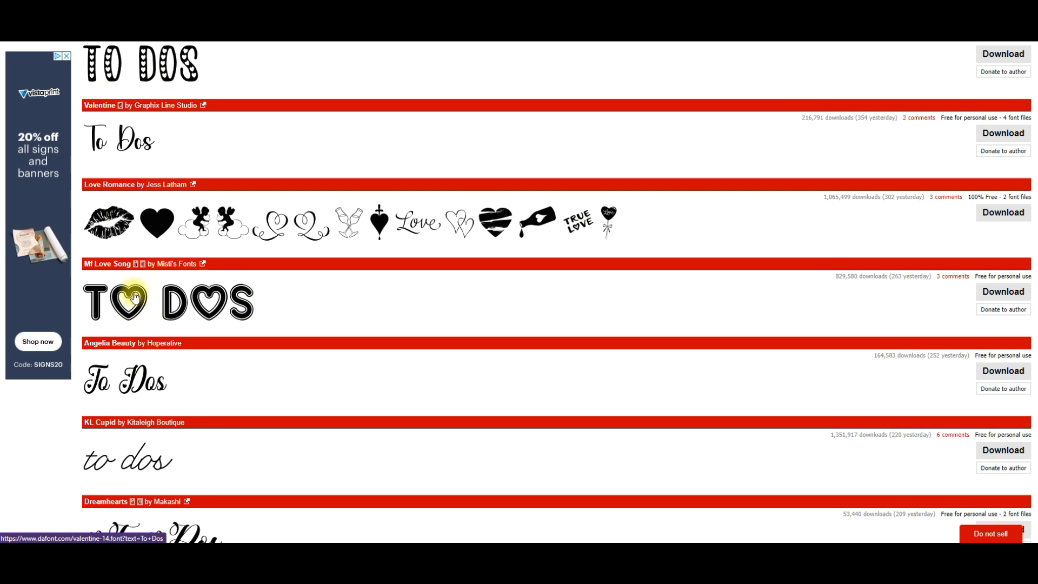
# Switch to the Halloween holiday fonts and examine how the first page of typefaces renders the preview text.
pyautogui.scroll(7, 496, 219)
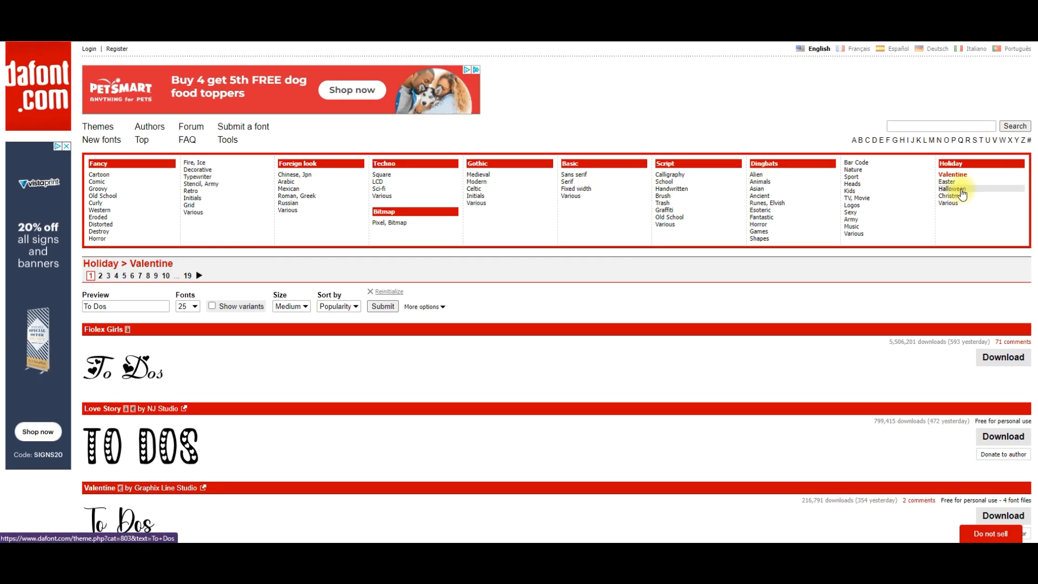
pyautogui.click(962, 191)
pyautogui.scroll(-5, 447, 248)
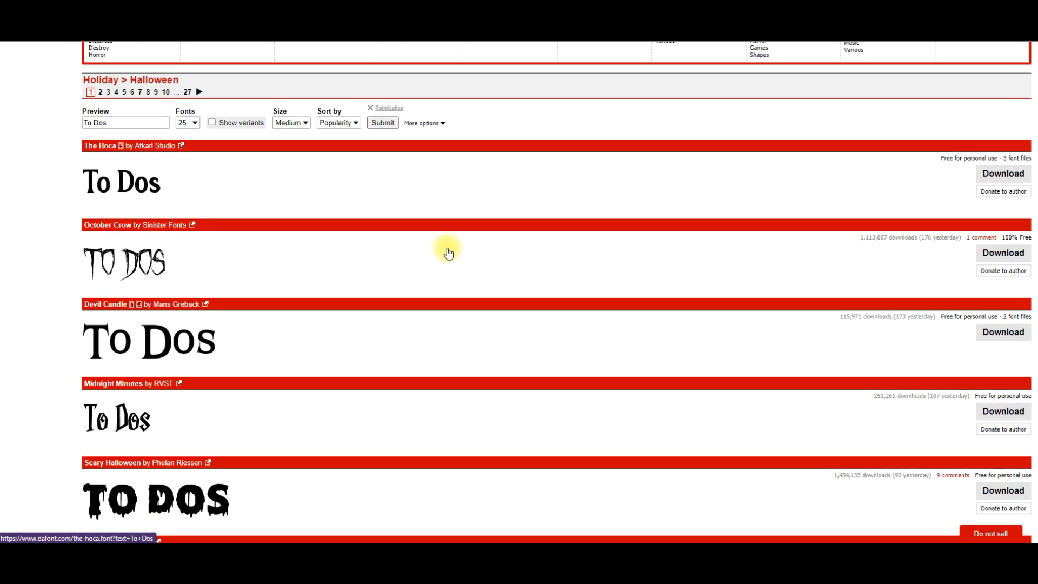
pyautogui.scroll(-9, 384, 309)
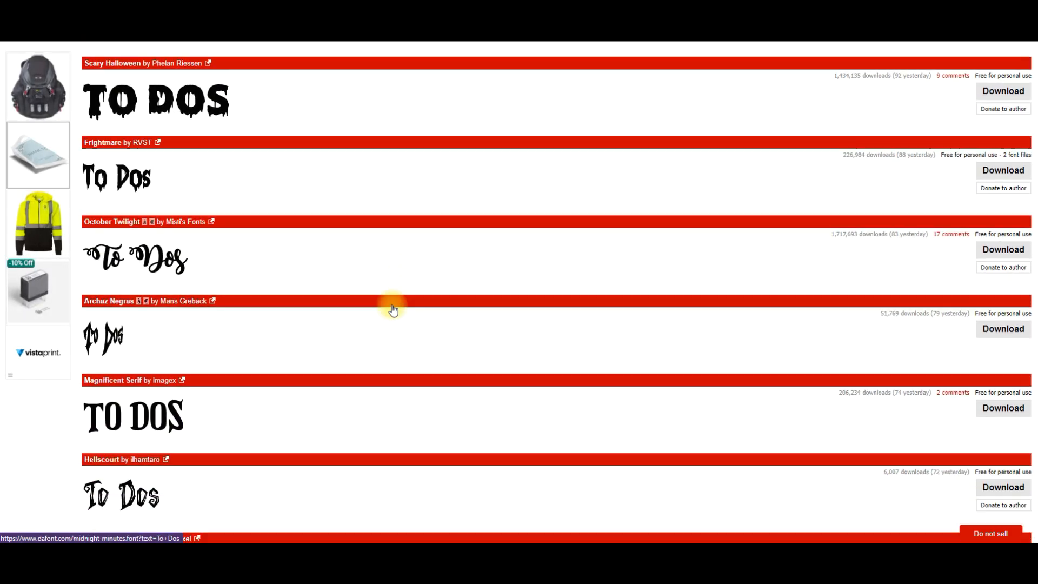
pyautogui.scroll(-9, 393, 310)
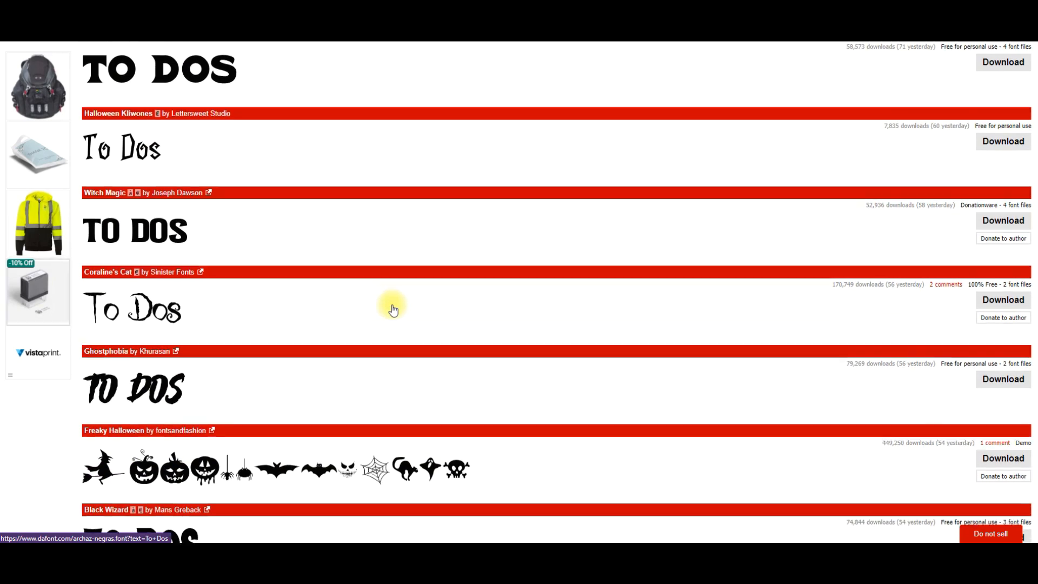
pyautogui.scroll(-9, 394, 309)
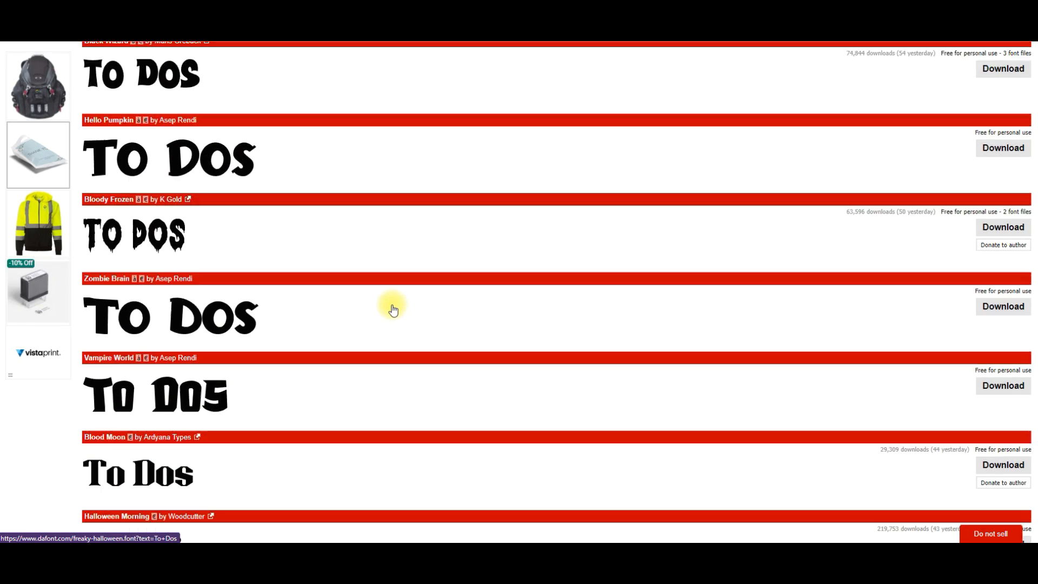
pyautogui.scroll(-4, 393, 309)
pyautogui.scroll(20, 393, 309)
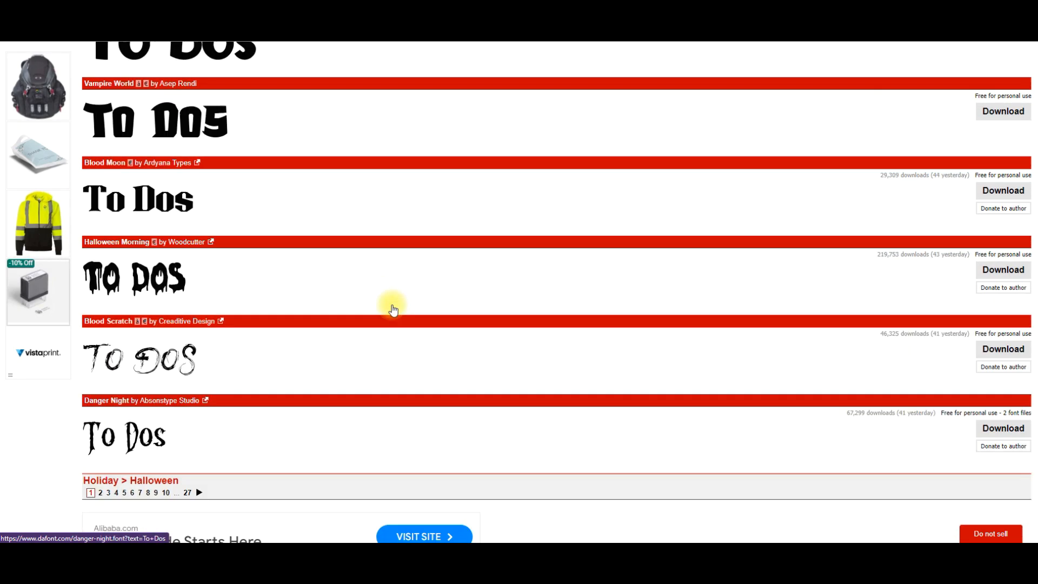
# Switch to the Christmas holiday fonts and compare the festive lettering and icon fonts on the first page.
pyautogui.scroll(10, 393, 310)
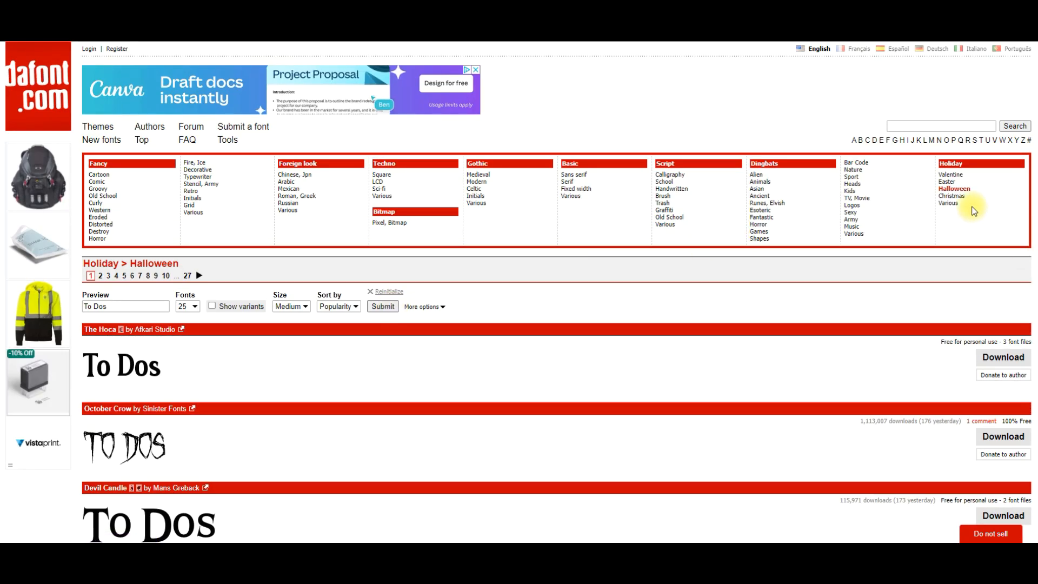
pyautogui.click(954, 195)
pyautogui.scroll(-4, 630, 360)
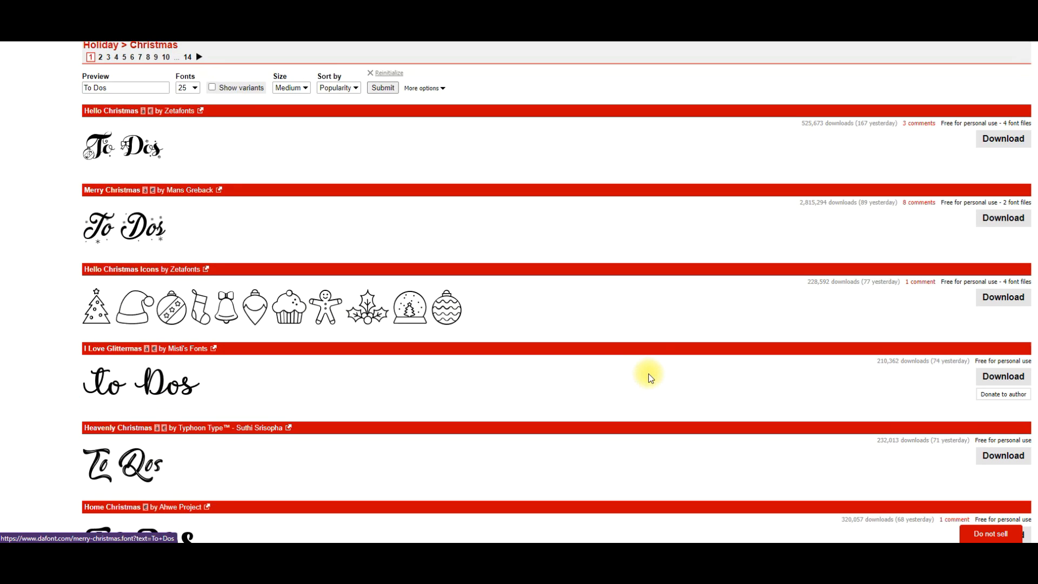
pyautogui.scroll(-3, 651, 375)
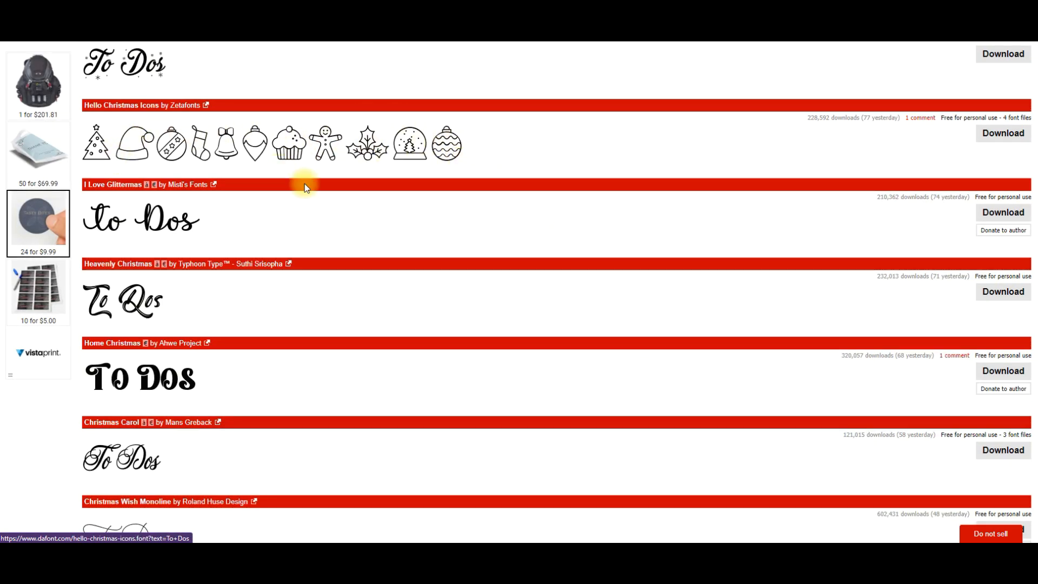
pyautogui.scroll(-8, 550, 311)
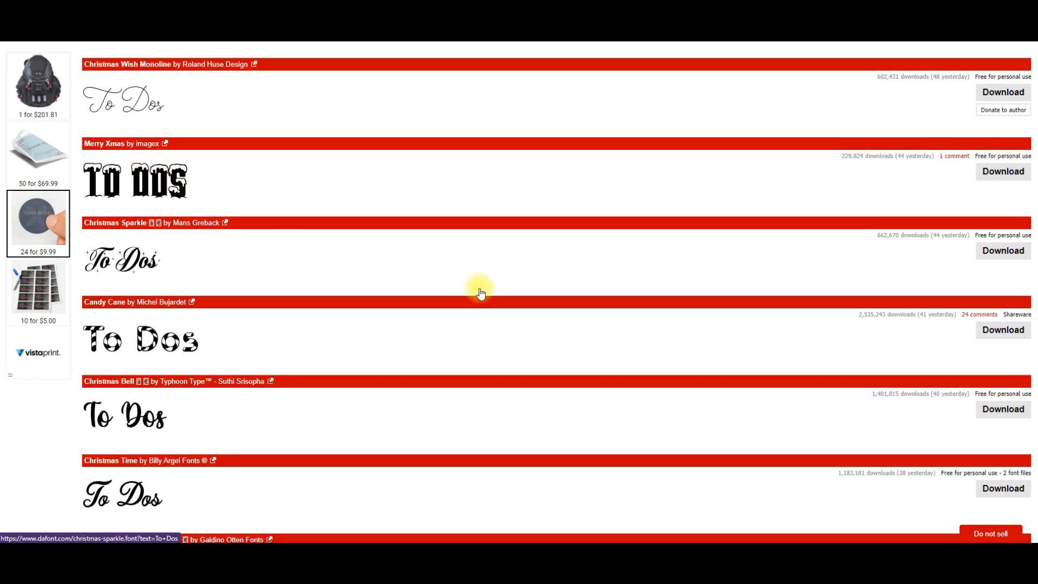
pyautogui.scroll(-5, 480, 292)
pyautogui.scroll(3, 481, 292)
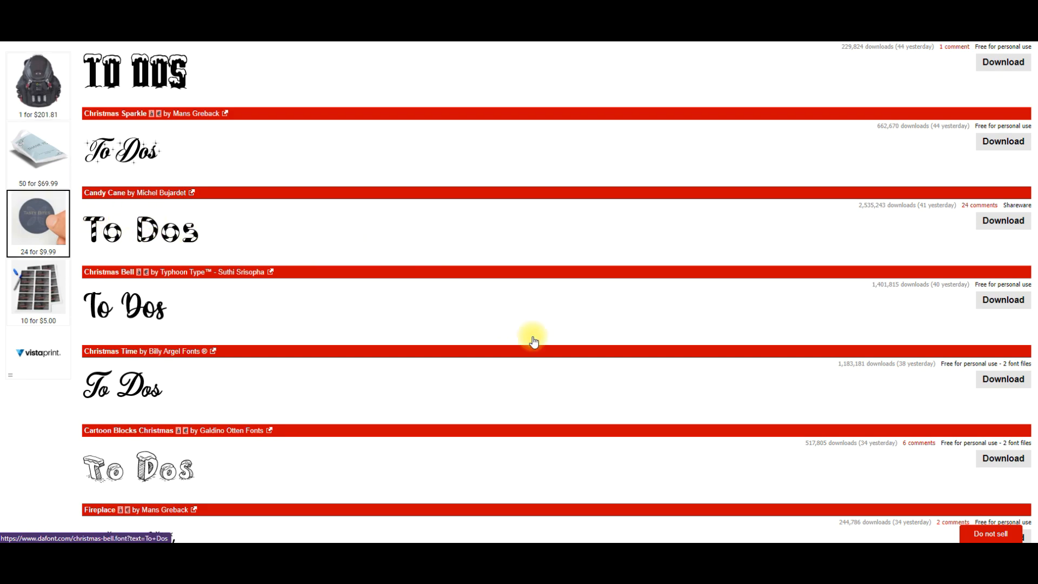
pyautogui.scroll(-9, 533, 340)
# Open the Retro category of the Fancy fonts and compare the typefaces listed on its first page.
pyautogui.scroll(15, 534, 341)
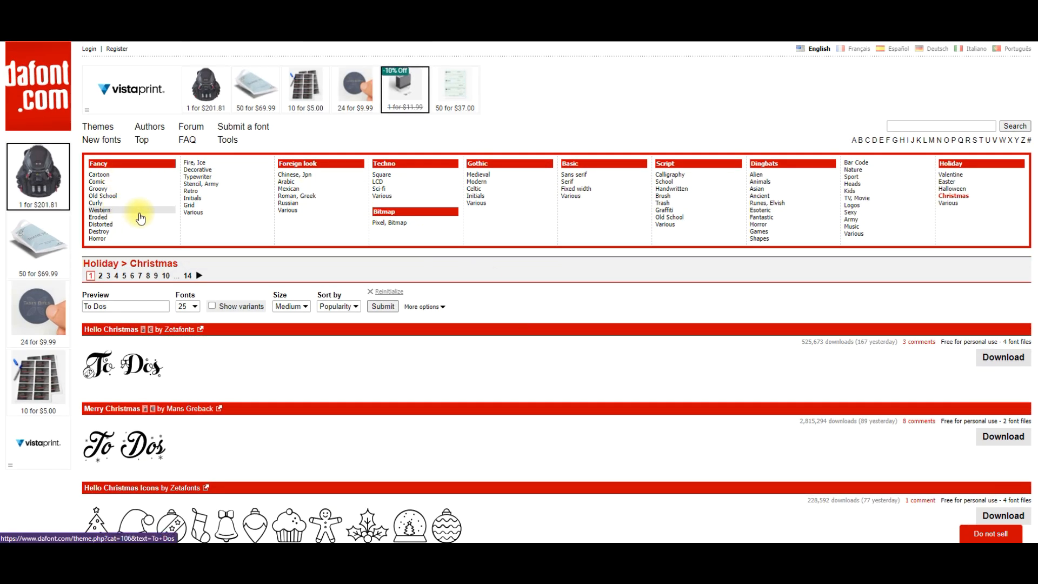
pyautogui.click(216, 196)
pyautogui.scroll(-5, 528, 328)
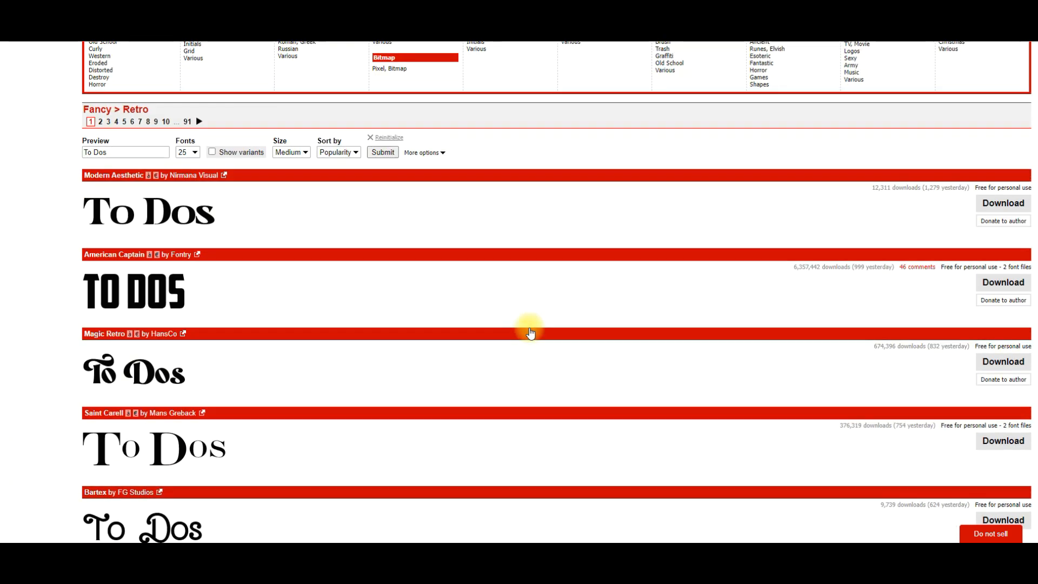
pyautogui.scroll(-8, 531, 332)
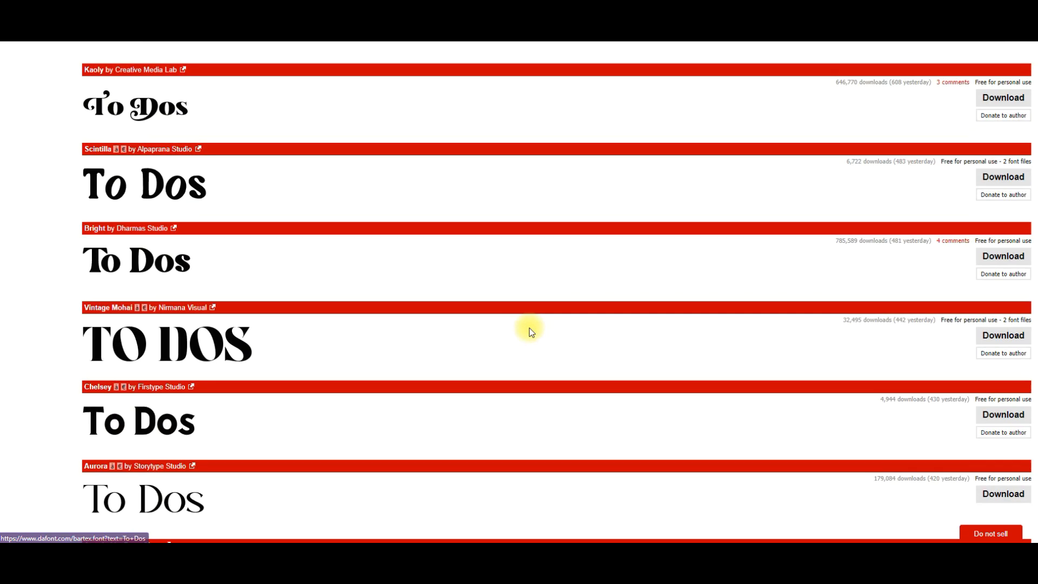
pyautogui.scroll(-12, 530, 332)
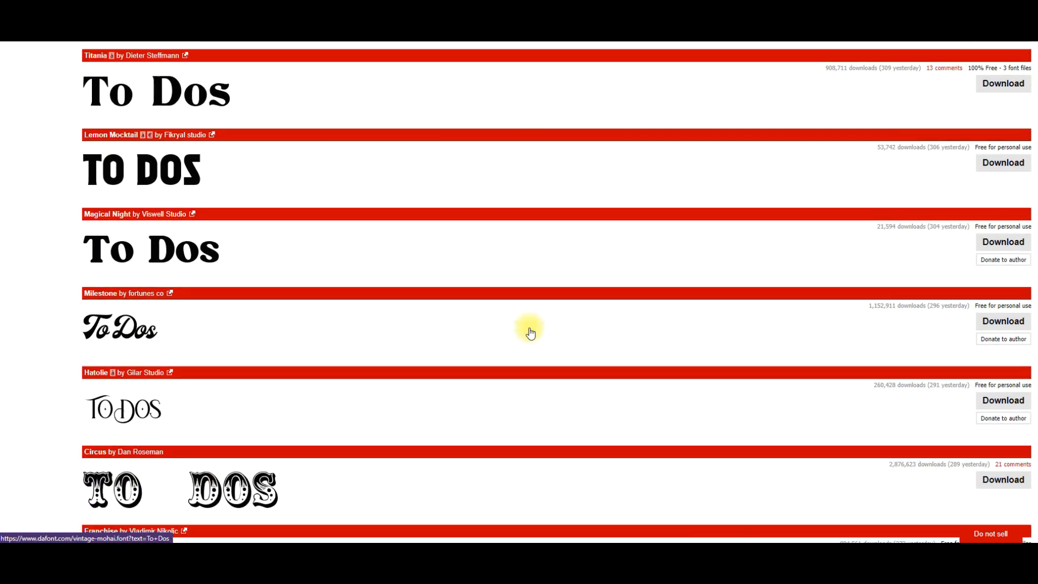
pyautogui.scroll(-10, 530, 332)
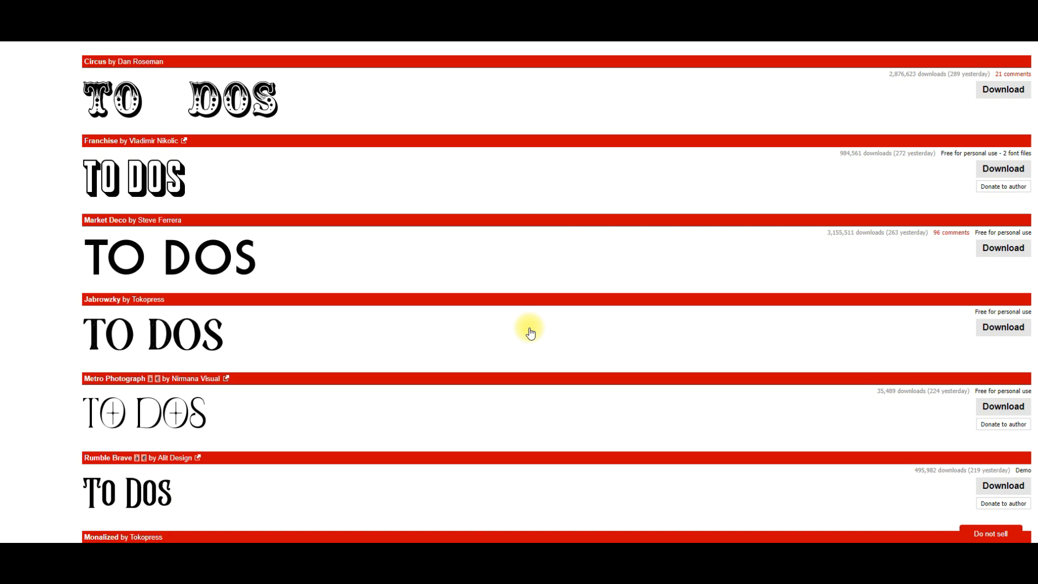
pyautogui.scroll(20, 531, 332)
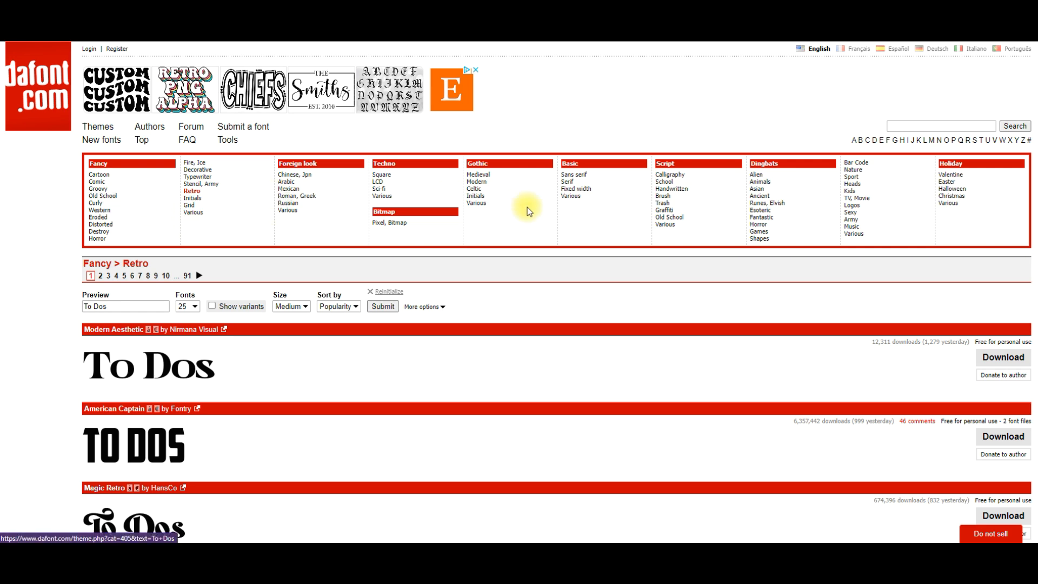
# Open the Medieval category of the Gothic fonts and compare how its typefaces render "To Dos".
pyautogui.click(481, 175)
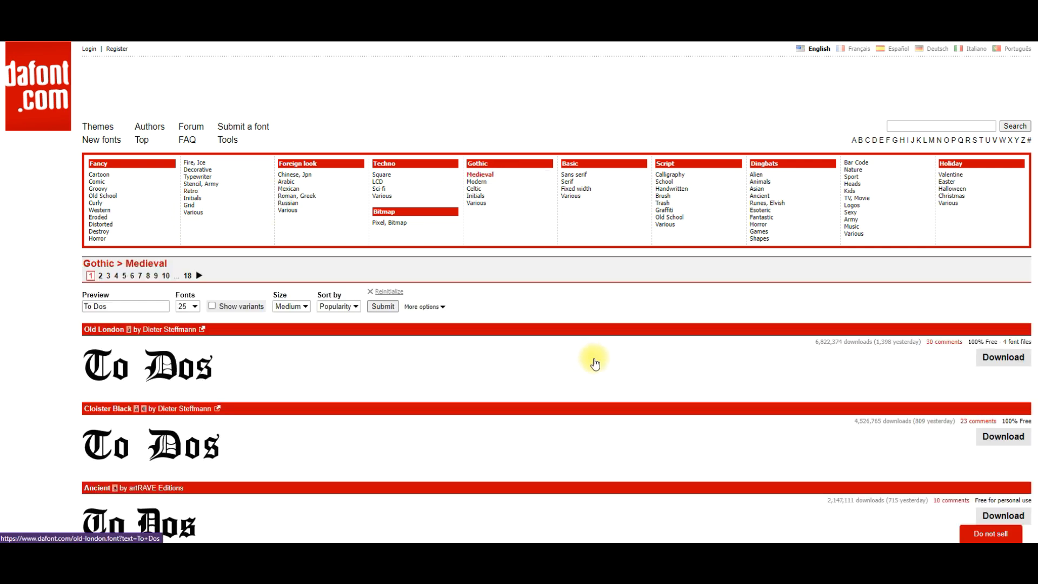
pyautogui.scroll(-10, 593, 363)
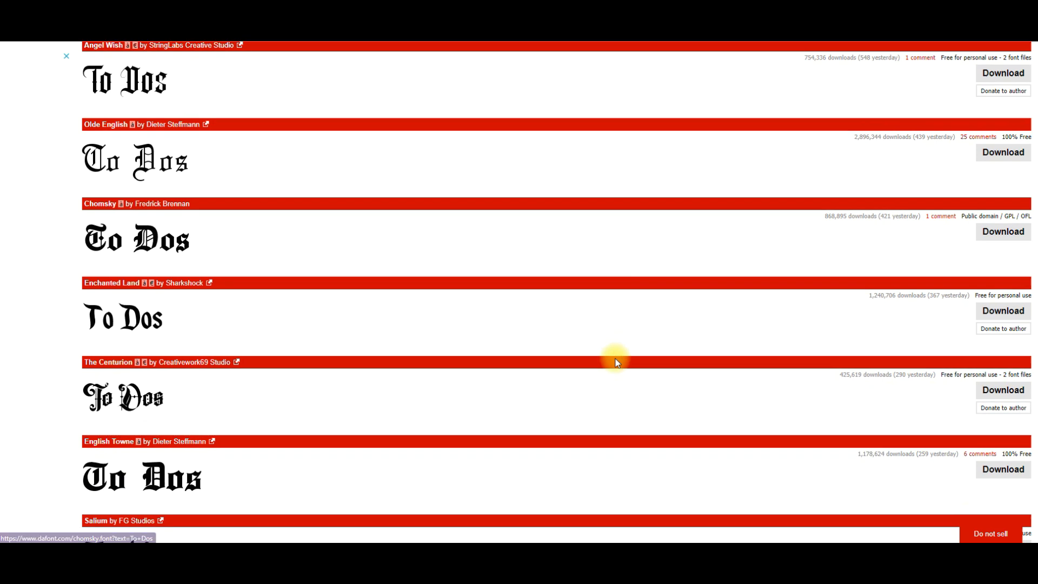
pyautogui.scroll(-5, 615, 360)
pyautogui.scroll(15, 617, 360)
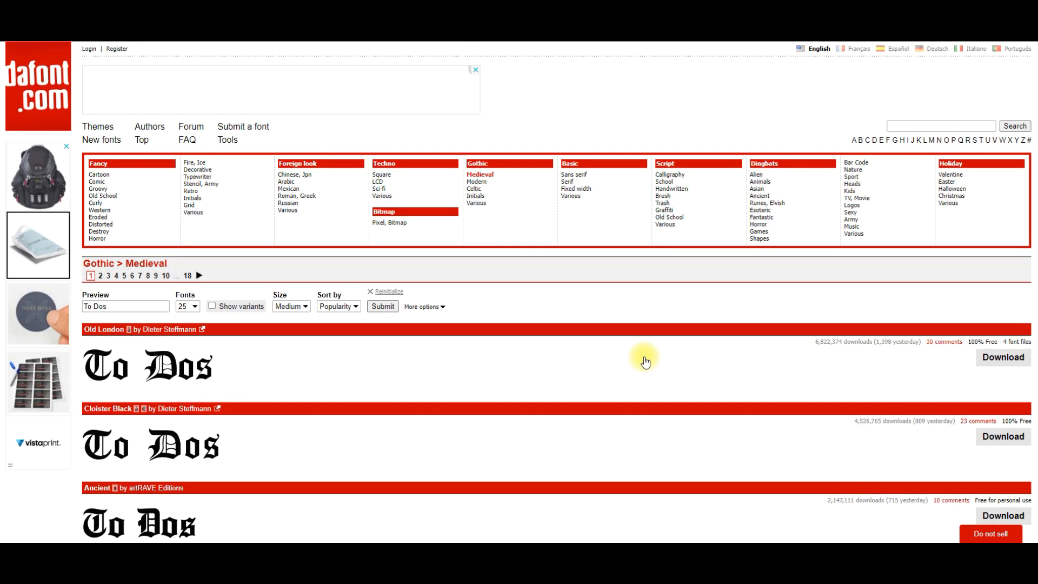
# Switch to the Handwritten category of the Script fonts and compare the typefaces on the first page.
pyautogui.click(683, 193)
pyautogui.scroll(-7, 547, 407)
pyautogui.scroll(-10, 546, 410)
pyautogui.scroll(7, 546, 410)
pyautogui.scroll(10, 546, 410)
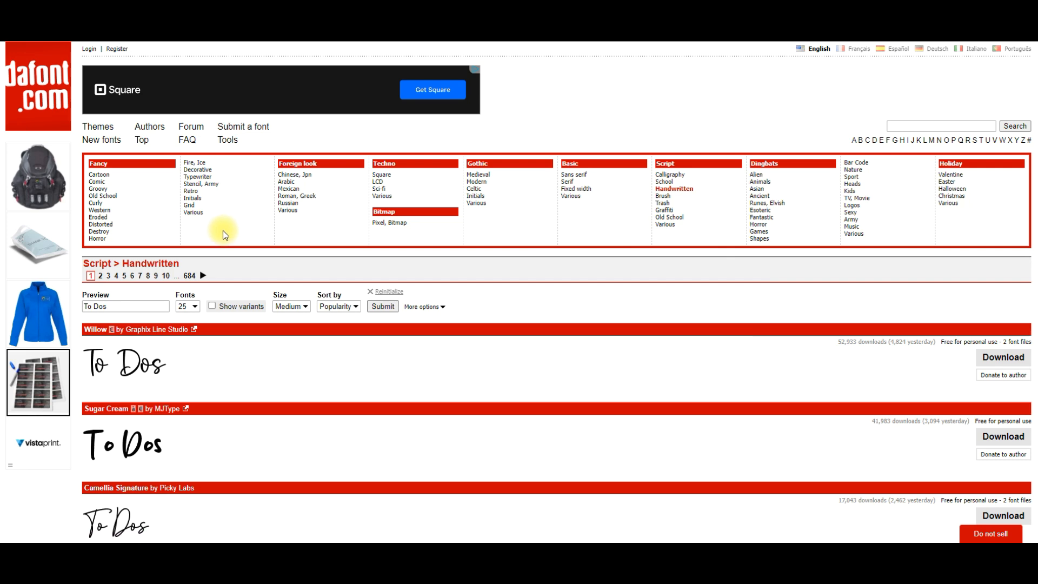
# Open the Initials category of the Fancy fonts and examine the monogram and decorative capital typefaces.
pyautogui.click(215, 201)
pyautogui.scroll(-5, 622, 379)
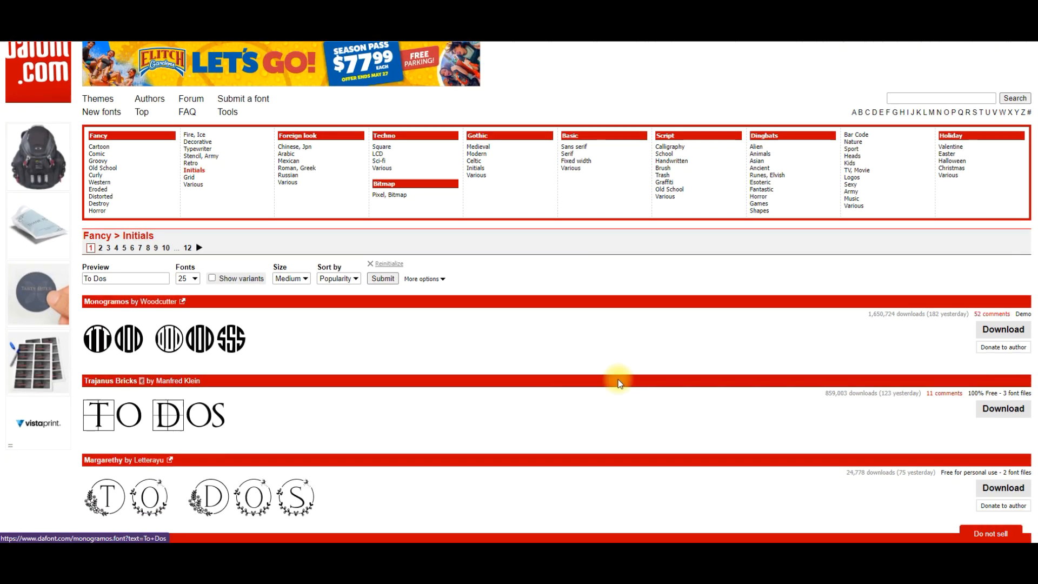
pyautogui.scroll(-10, 619, 383)
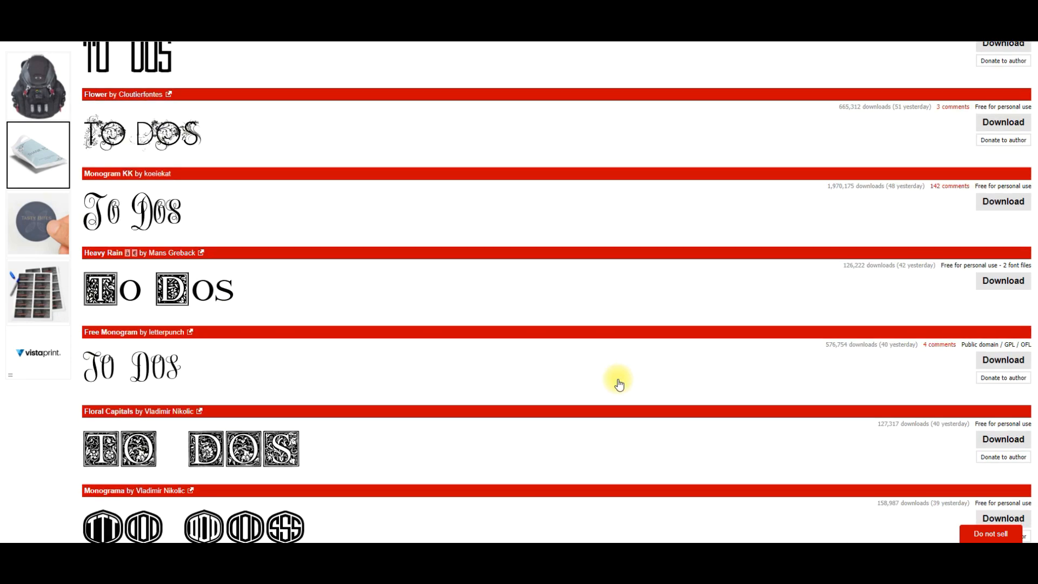
pyautogui.scroll(-10, 619, 383)
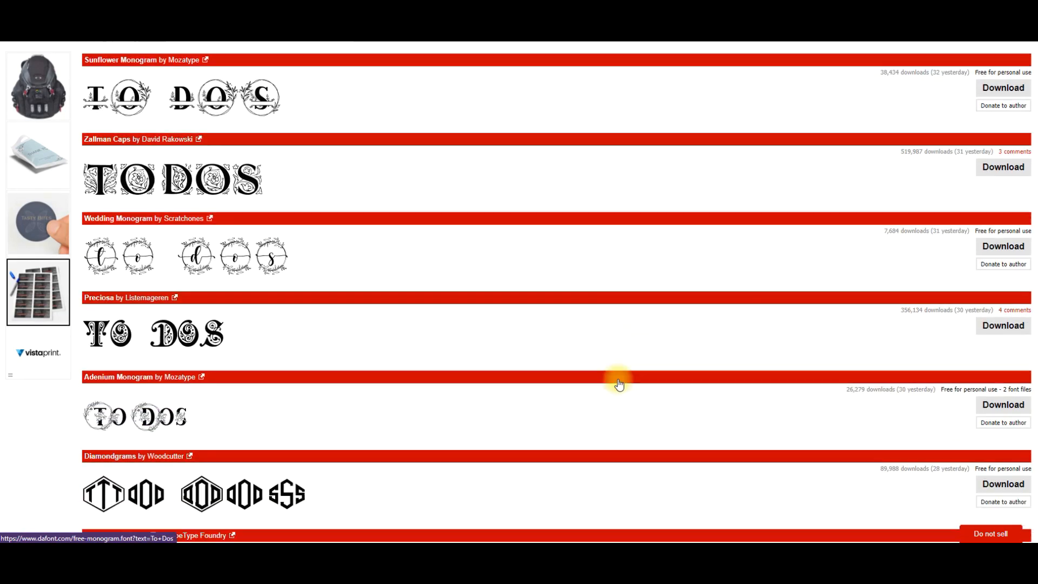
pyautogui.scroll(-2, 620, 384)
pyautogui.scroll(15, 619, 385)
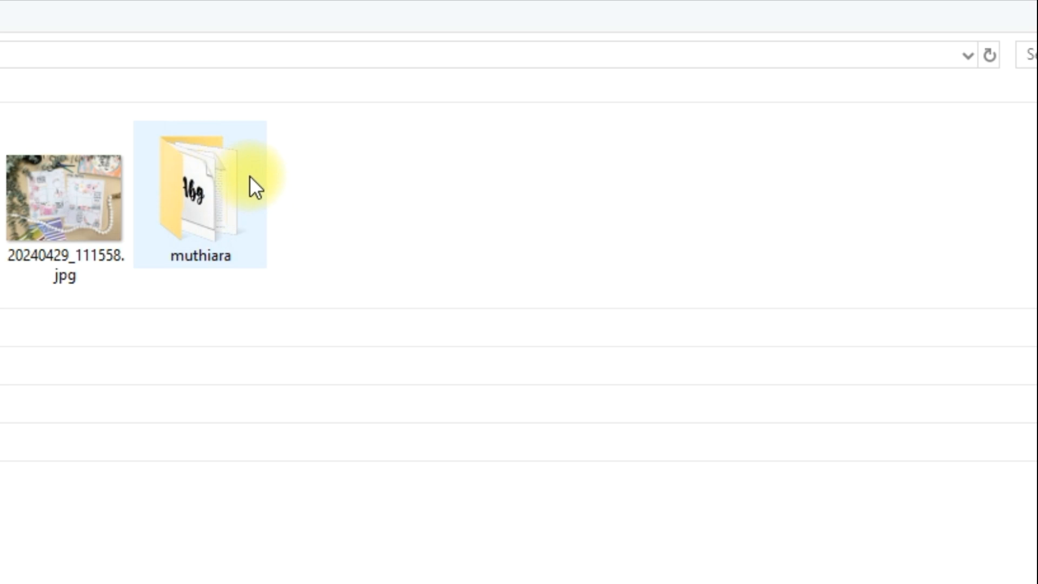
# Open the muthiara folder in Downloads, view the Muthiara2.png sample image and close it.
pyautogui.doubleClick(215, 202)
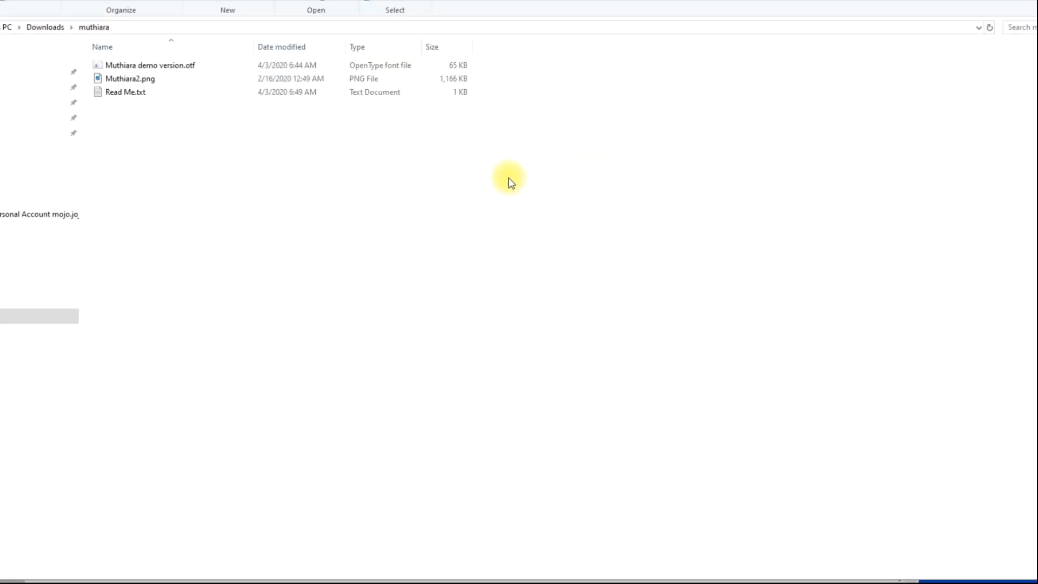
pyautogui.click(189, 80)
pyautogui.press('Return')
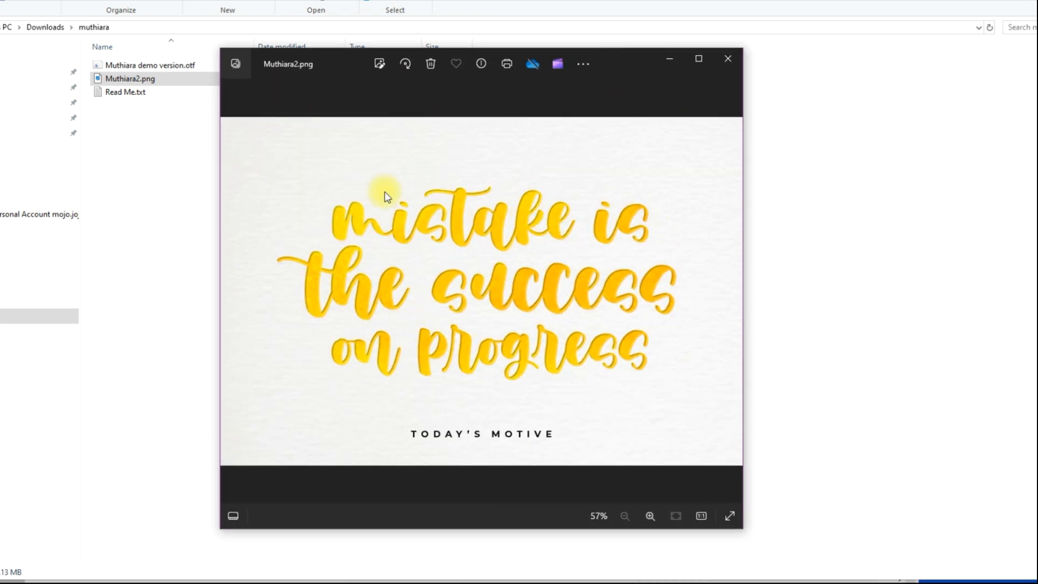
pyautogui.click(725, 61)
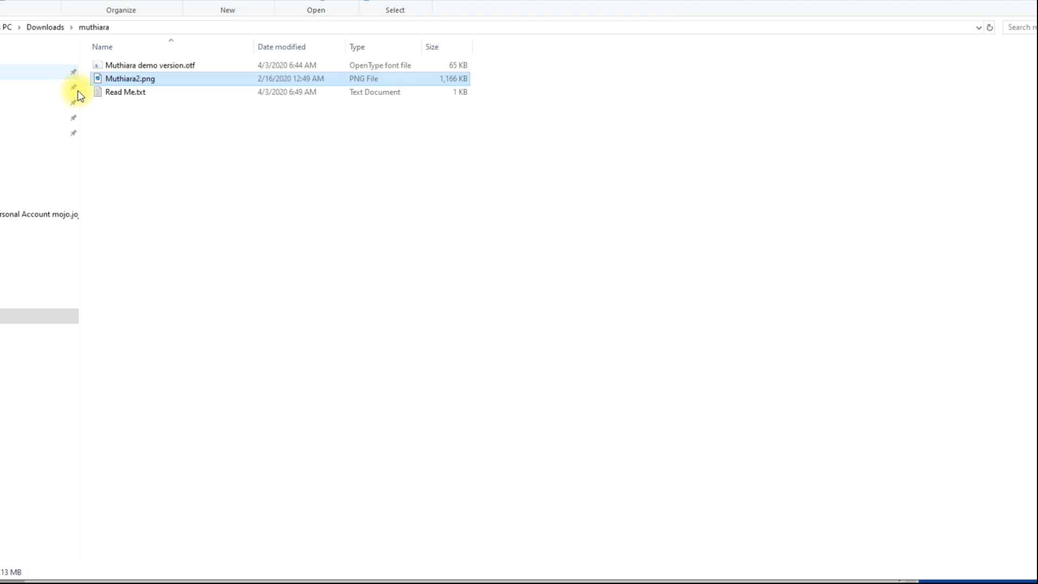
# Open "Muthiara demo version.otf" from the muthiara folder, review its sample characters and install the font.
pyautogui.keyDown('shift'); pyautogui.click(234, 96); pyautogui.keyUp('shift')
pyautogui.click(257, 93)
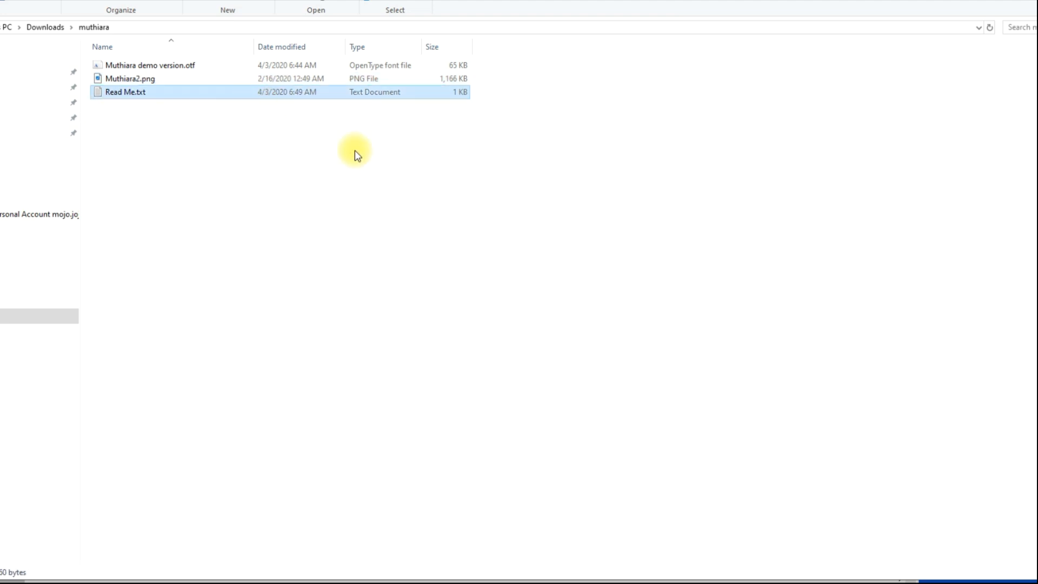
pyautogui.click(186, 68)
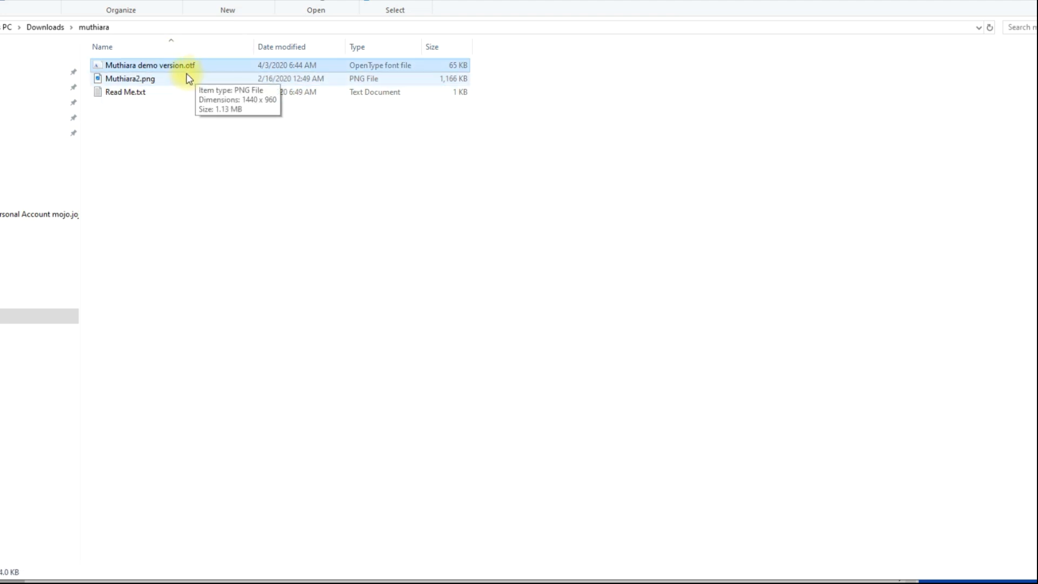
pyautogui.doubleClick(144, 66)
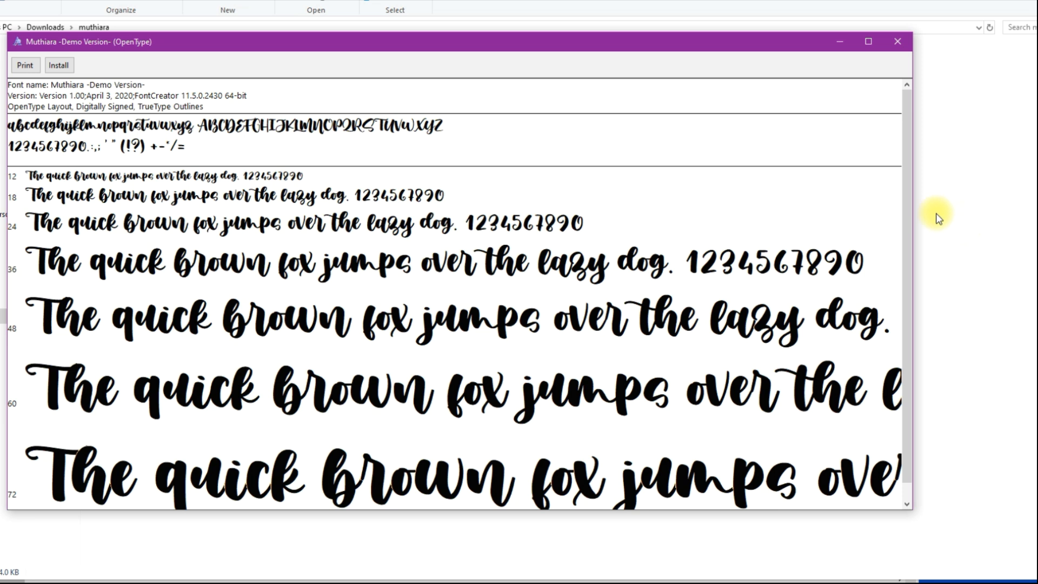
pyautogui.scroll(-1, 913, 277)
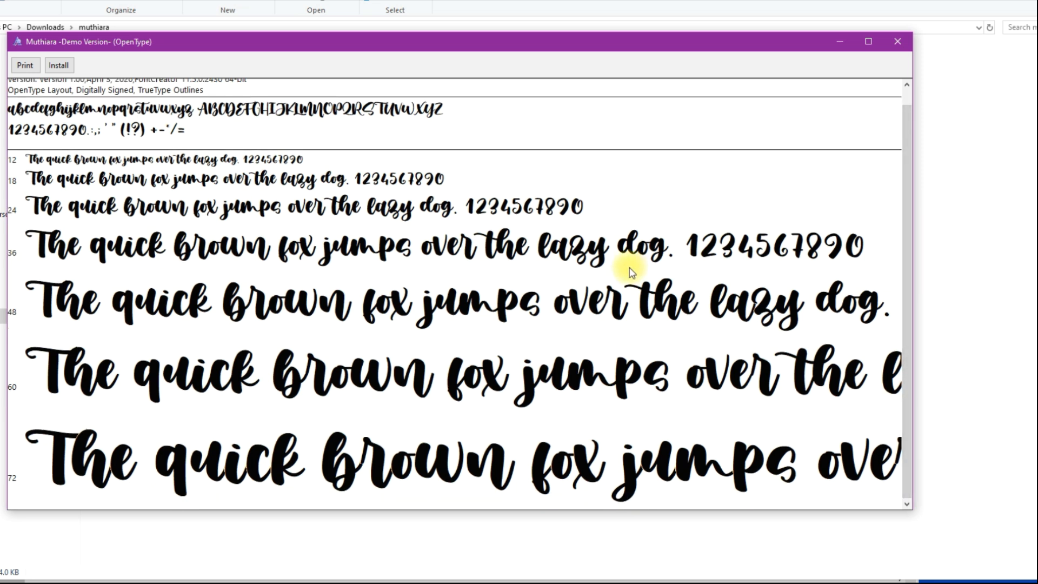
pyautogui.scroll(1, 909, 96)
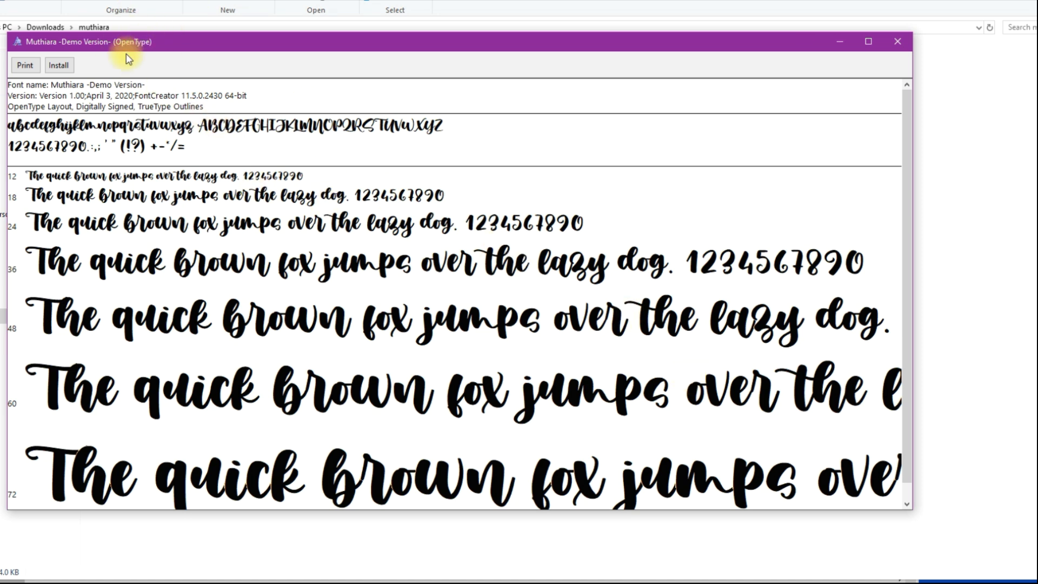
pyautogui.click(63, 69)
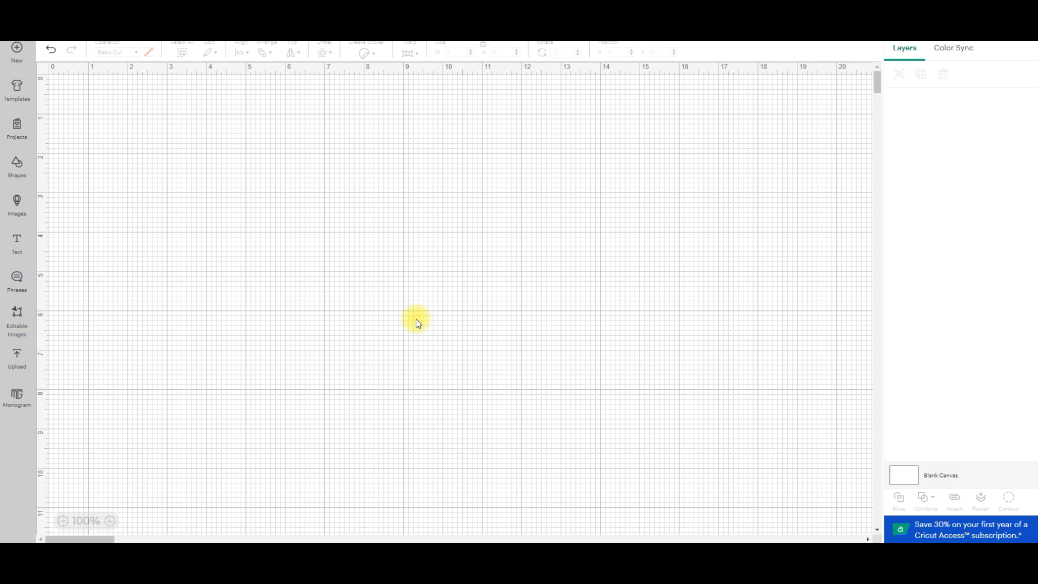
# In Cricut Design Space, add a text object to the blank canvas and look through its bookmarked fonts.
pyautogui.click(22, 249)
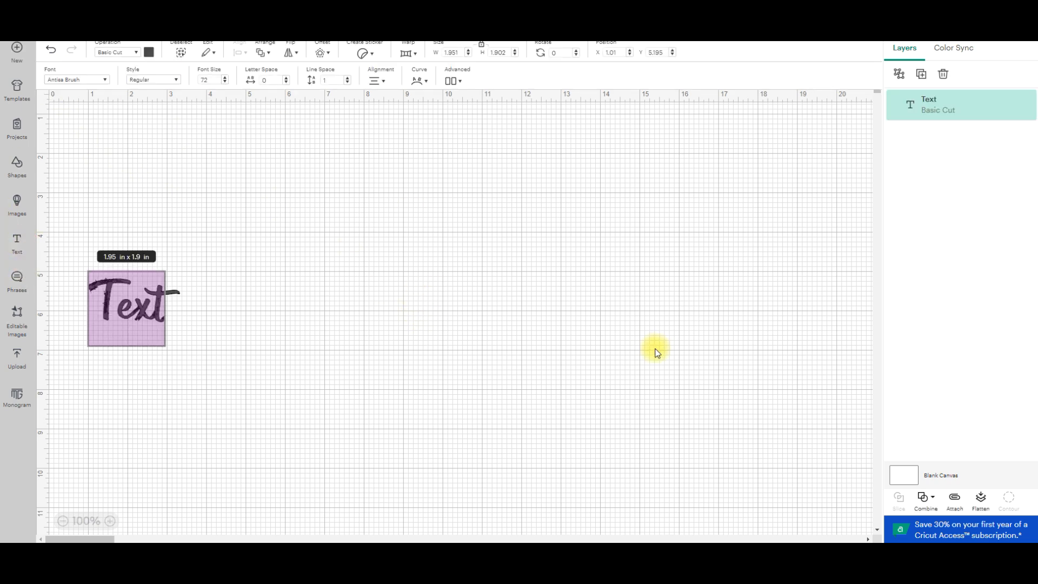
pyautogui.click(107, 83)
pyautogui.scroll(-1, 255, 292)
pyautogui.scroll(-2, 309, 301)
pyautogui.scroll(2, 308, 303)
pyautogui.scroll(-2, 308, 302)
pyautogui.scroll(2, 312, 310)
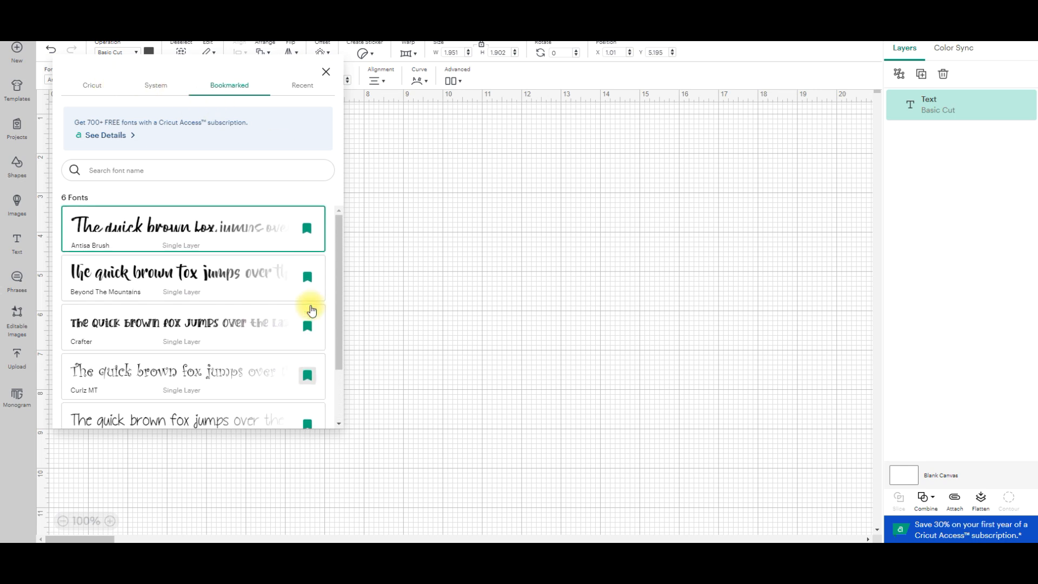
pyautogui.scroll(-2, 312, 309)
pyautogui.scroll(2, 308, 303)
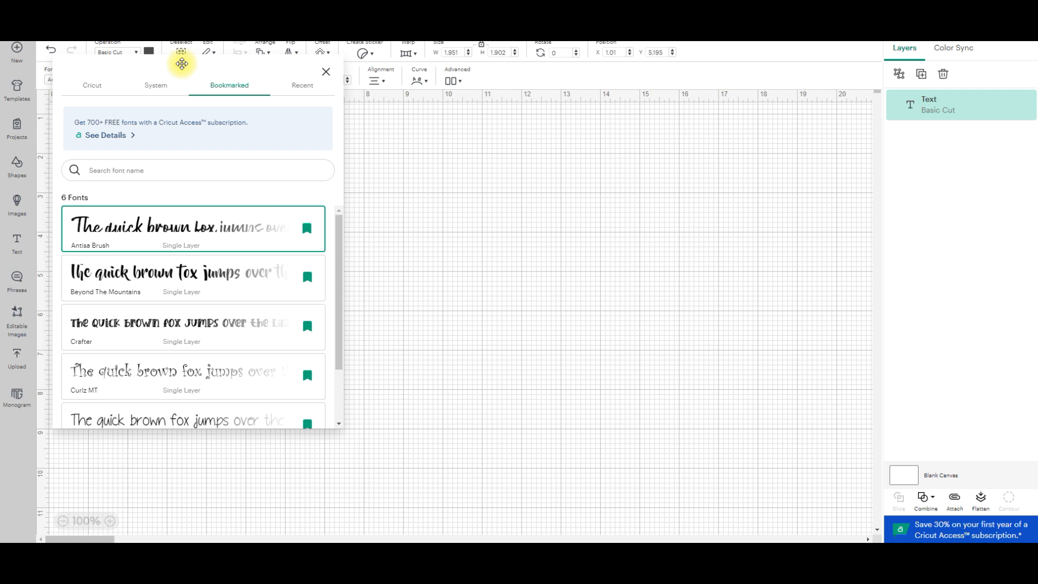
# Look through the fonts starting with M in the system font list for the installed Muthiara font.
pyautogui.click(159, 94)
pyautogui.moveTo(336, 225); pyautogui.dragTo(353, 332)
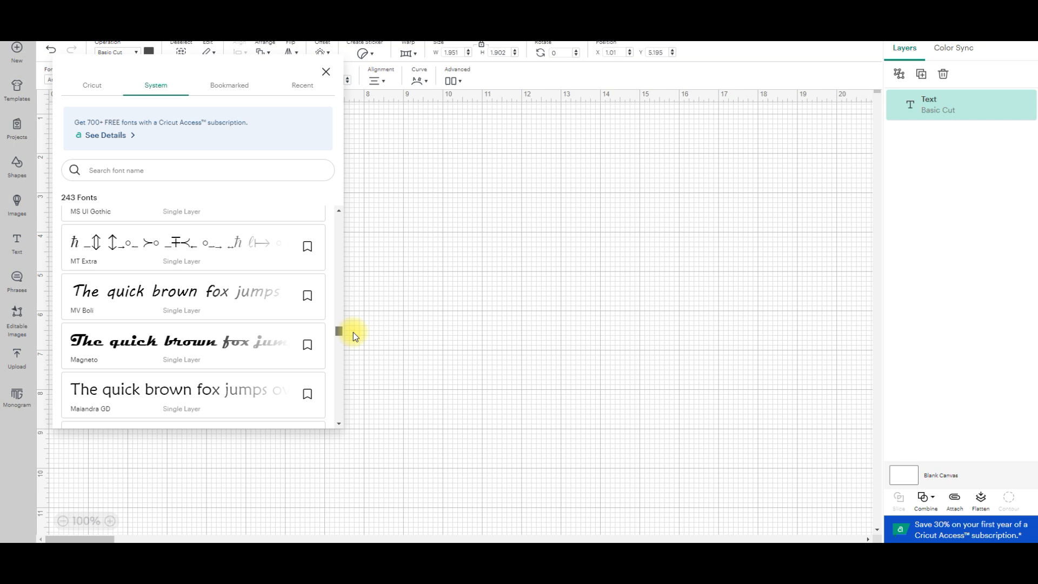
pyautogui.scroll(-5, 271, 319)
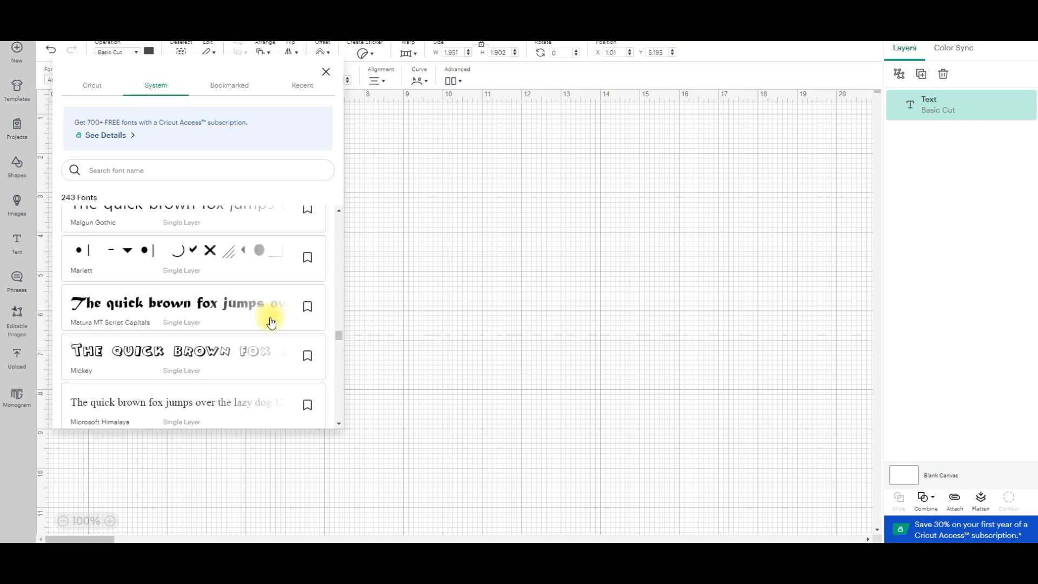
pyautogui.scroll(-8, 271, 322)
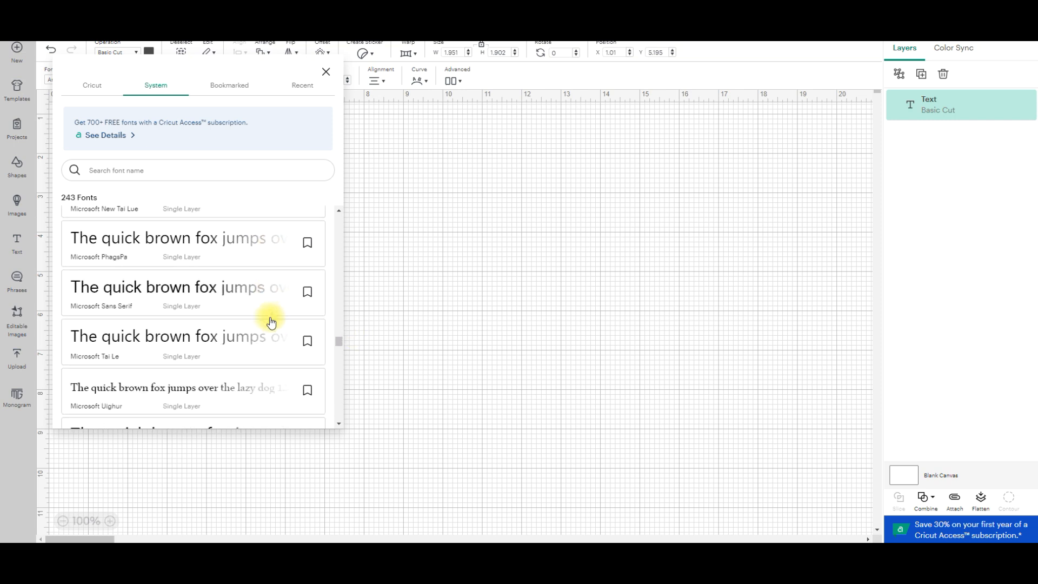
pyautogui.scroll(-6, 271, 323)
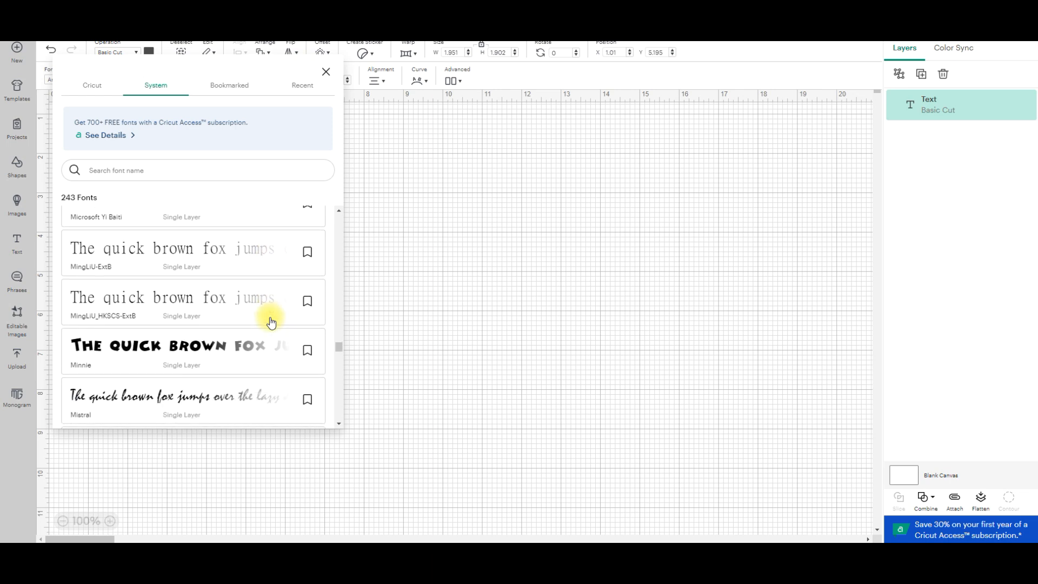
pyautogui.scroll(-8, 271, 322)
pyautogui.scroll(-2, 271, 322)
pyautogui.scroll(3, 271, 323)
pyautogui.scroll(5, 271, 322)
pyautogui.click(468, 271)
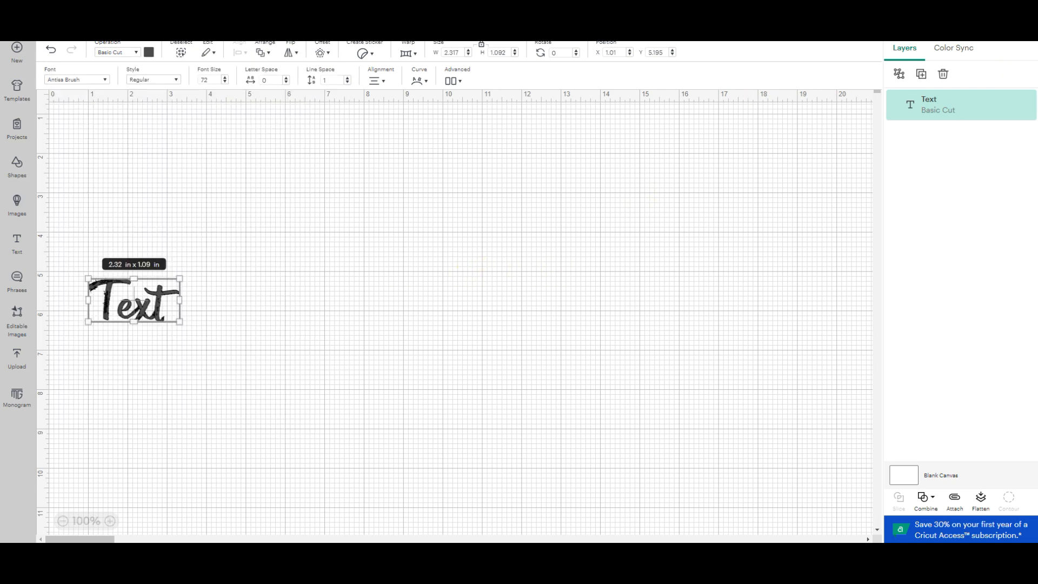
# Quit and restart Cricut Design Space, and add a new text object to the blank canvas.
pyautogui.click(1026, 6)
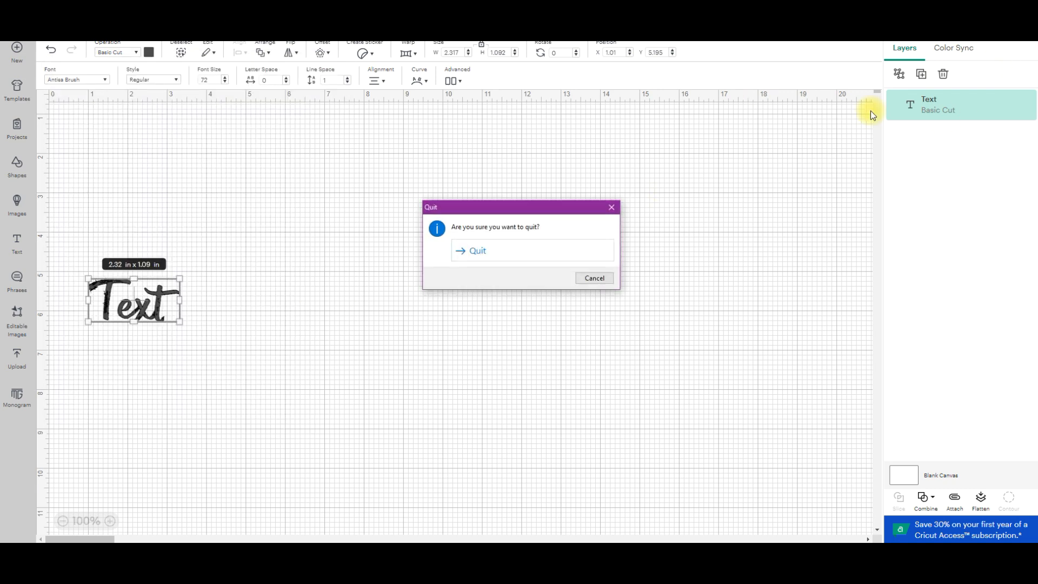
pyautogui.click(472, 252)
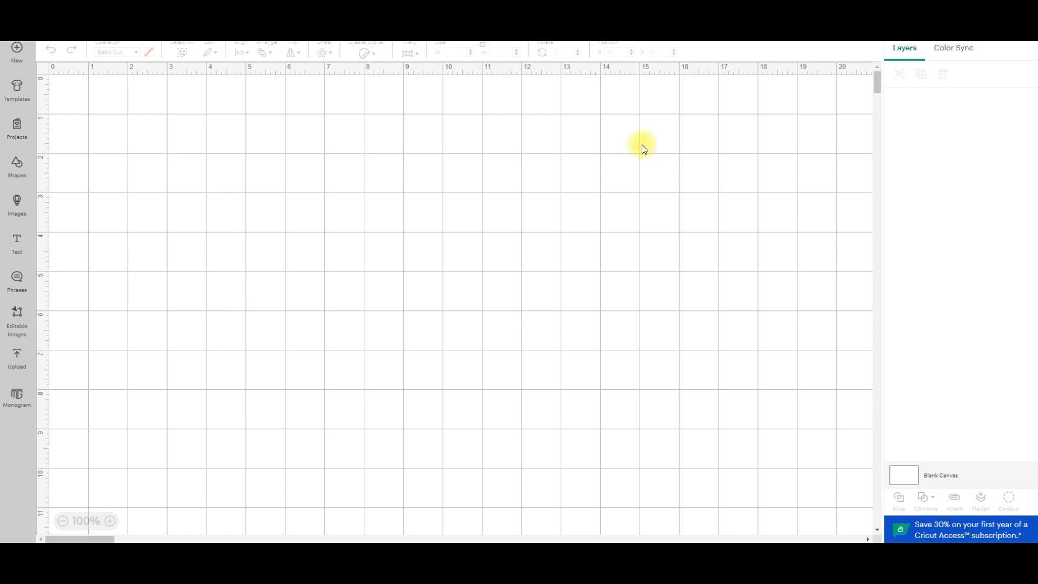
pyautogui.click(16, 242)
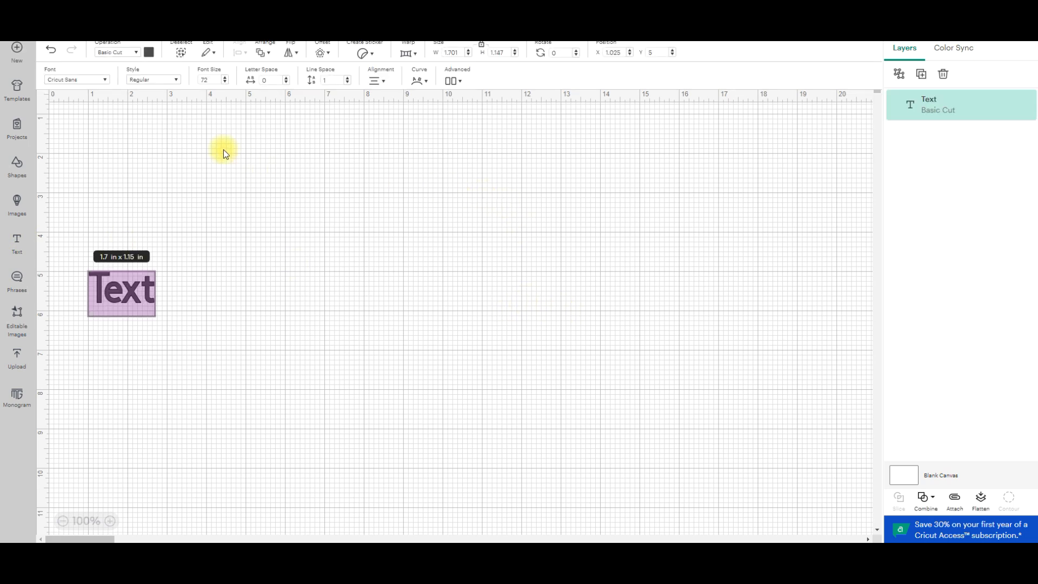
# Search the system fonts for "muth", bookmark "Muthiara -Demo Version-" and apply it to the text object.
pyautogui.click(105, 79)
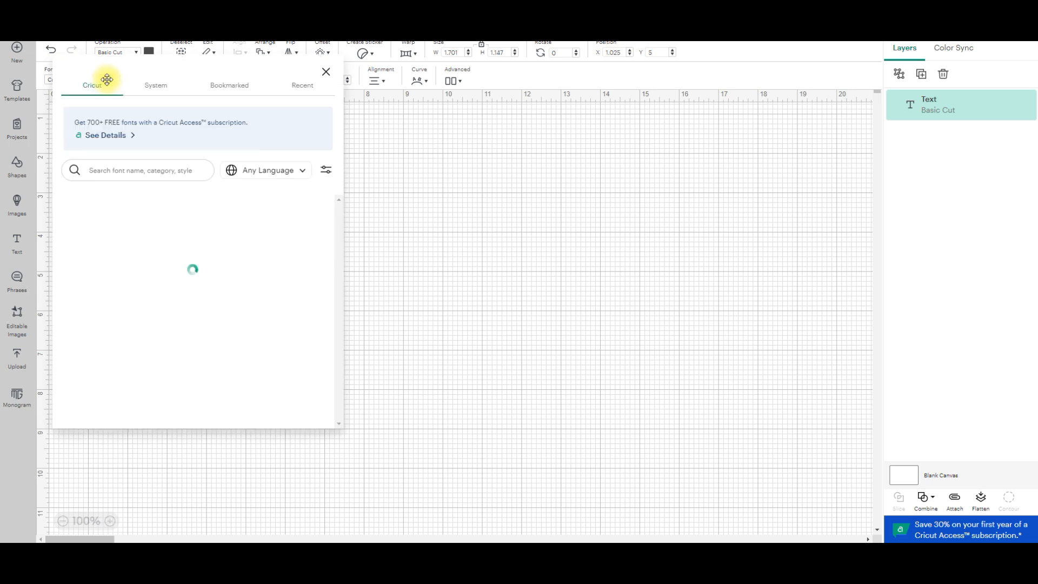
pyautogui.click(162, 85)
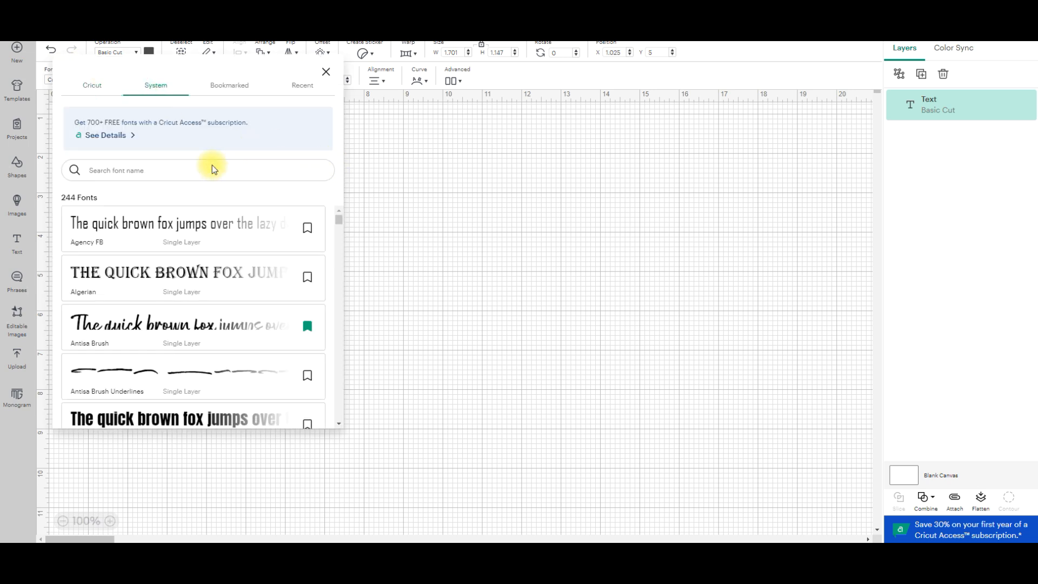
pyautogui.write('muth')
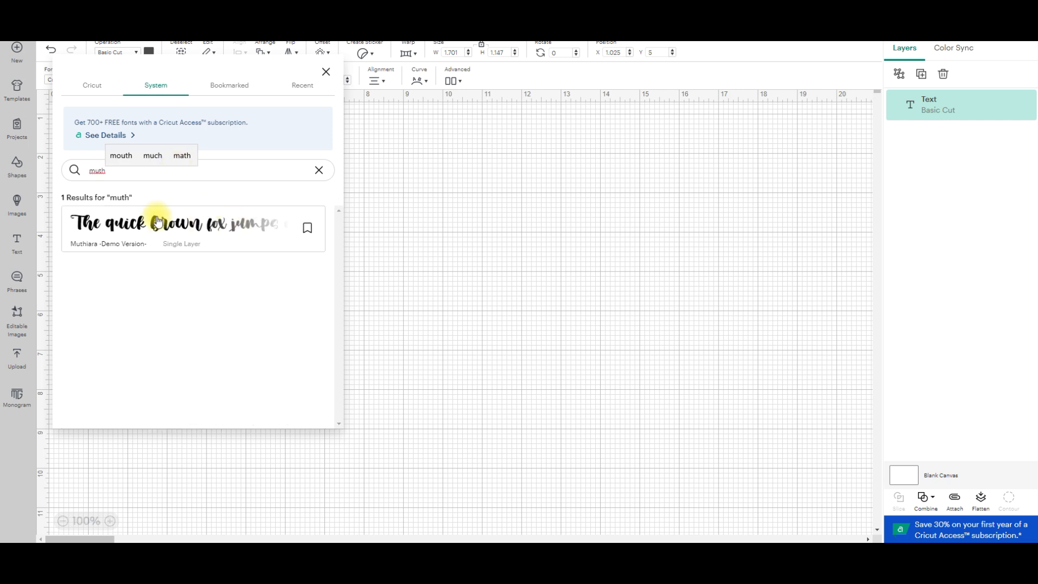
pyautogui.click(307, 227)
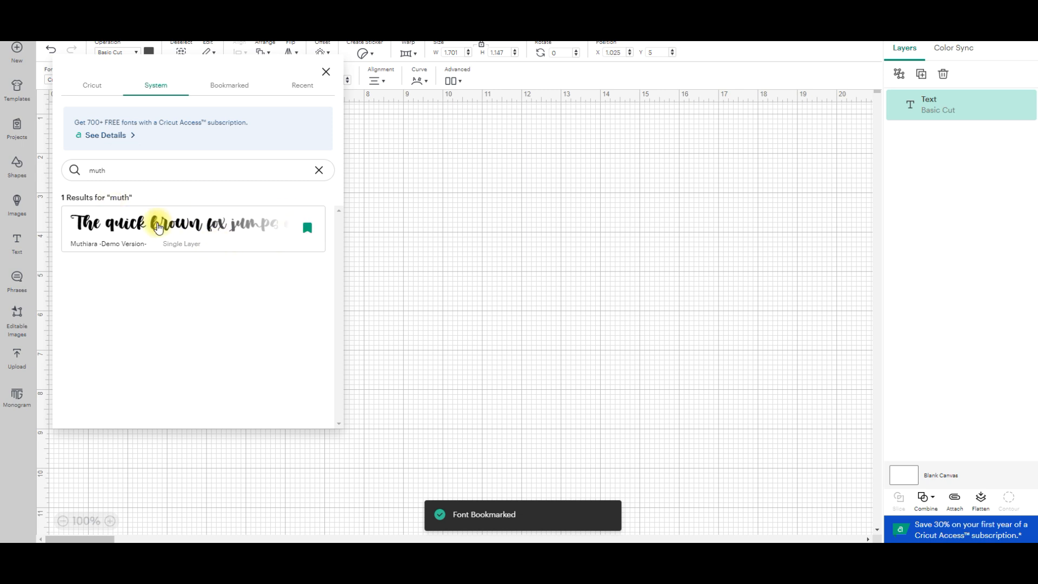
pyautogui.click(128, 225)
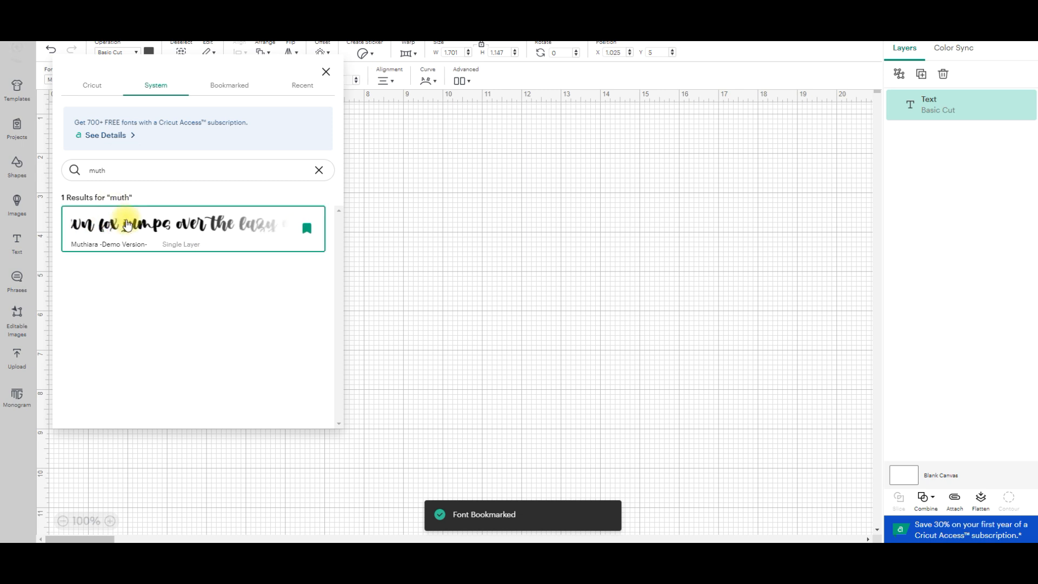
pyautogui.click(577, 252)
# Enlarge the text object to about 7.72 x 3.4 in and move it to about X 1.67, Y 2.29.
pyautogui.moveTo(162, 294); pyautogui.dragTo(621, 311)
pyautogui.moveTo(480, 258); pyautogui.dragTo(295, 277)
pyautogui.moveTo(347, 251); pyautogui.dragTo(318, 248)
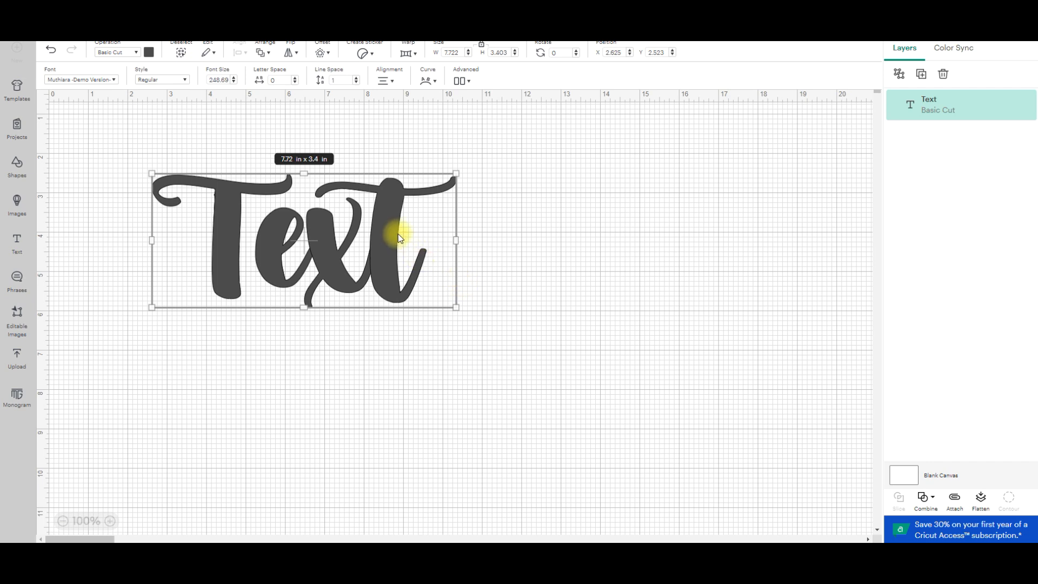
pyautogui.moveTo(400, 238); pyautogui.dragTo(361, 223)
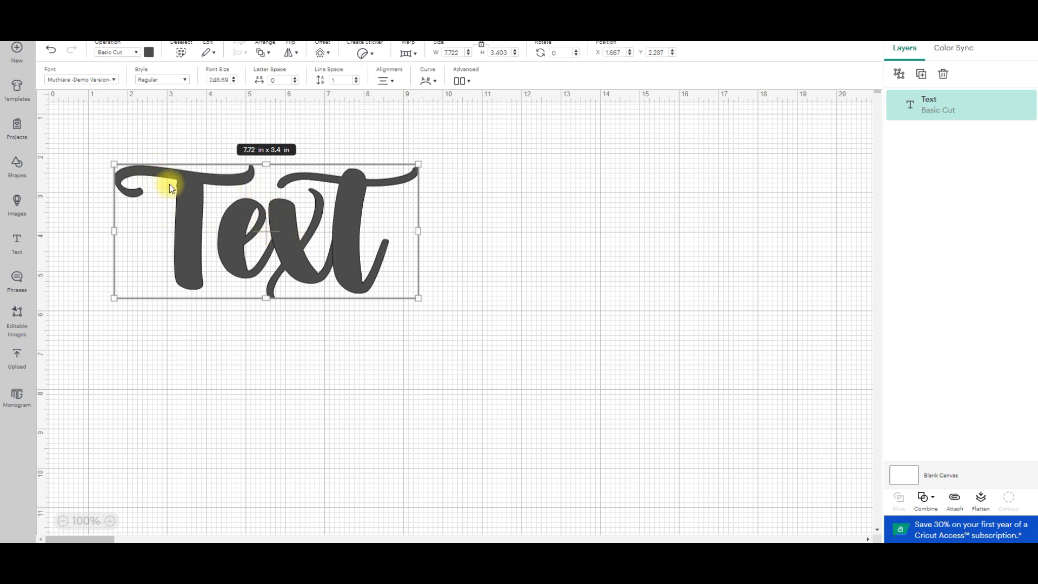
# Enlarge the text object to about 15.13 x 6.67 in and move it to about X 0.67, Y 1.52.
pyautogui.moveTo(418, 298); pyautogui.dragTo(684, 434)
pyautogui.moveTo(436, 335); pyautogui.dragTo(421, 284)
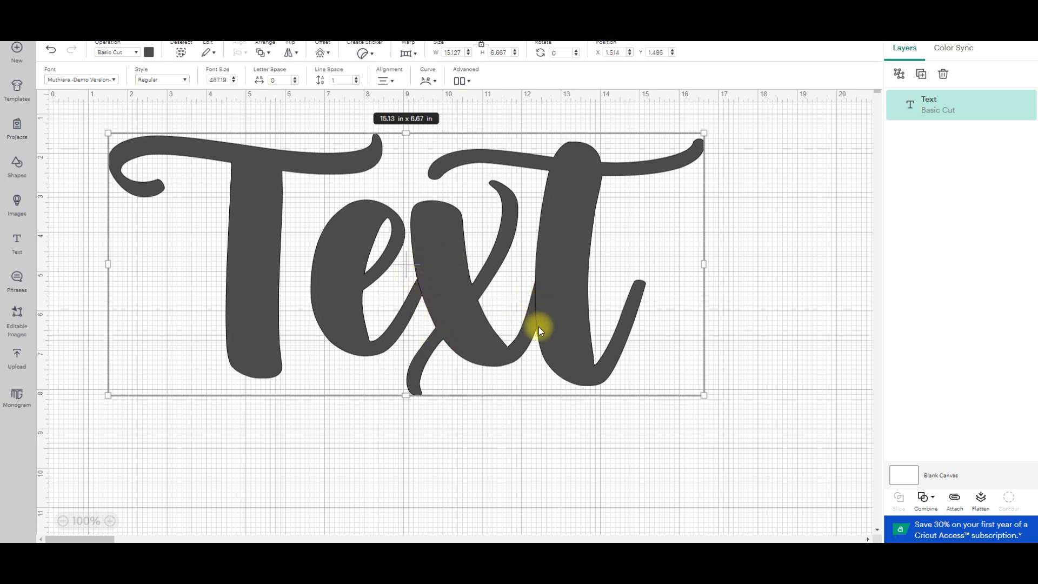
pyautogui.moveTo(471, 317); pyautogui.dragTo(438, 319)
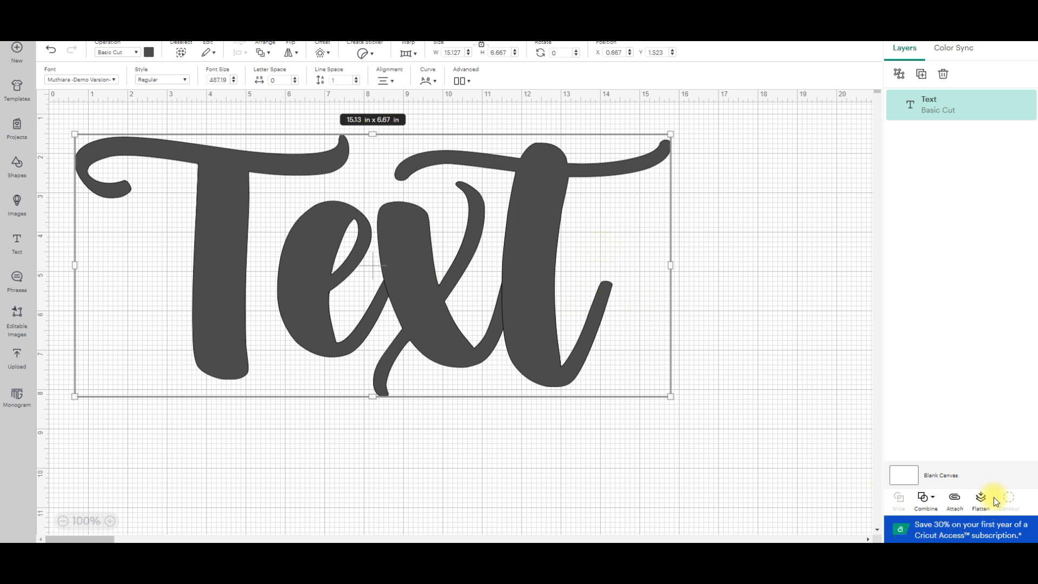
# Combine the overlapping letters with Unite and move the united text to about X 0.19, Y 1.04.
pyautogui.click(927, 500)
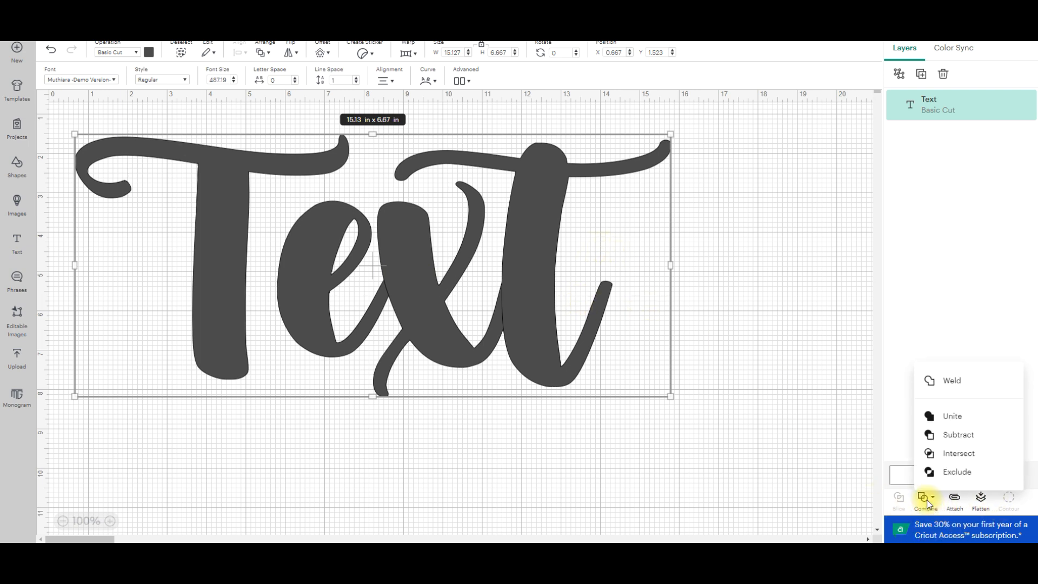
pyautogui.click(945, 421)
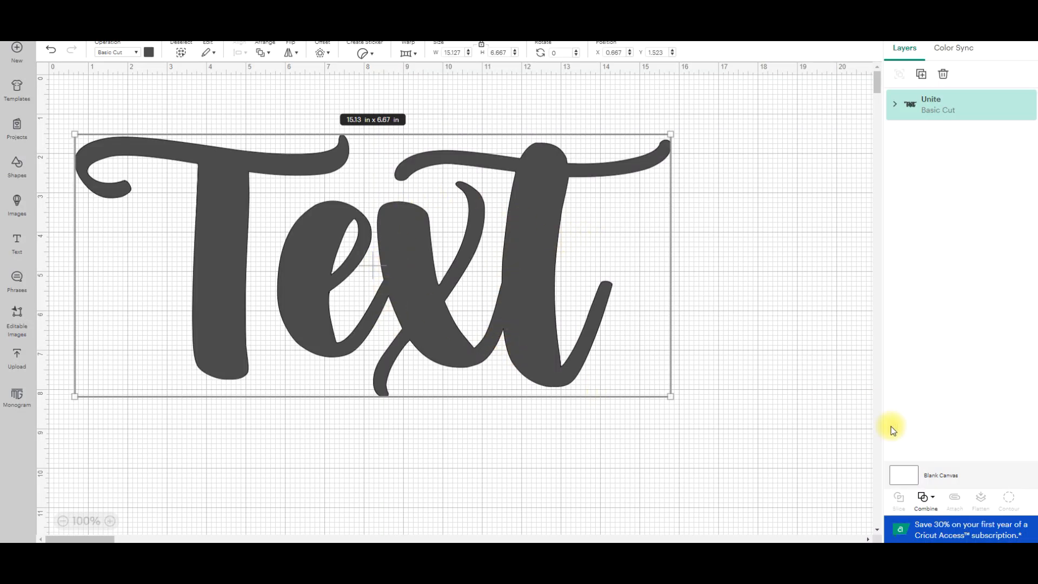
pyautogui.click(924, 498)
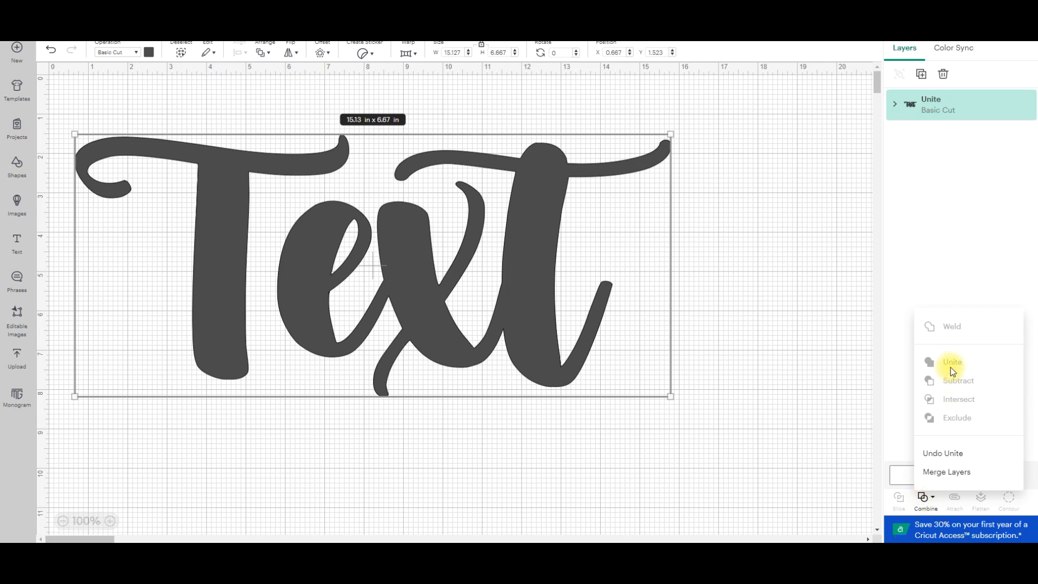
pyautogui.click(385, 287)
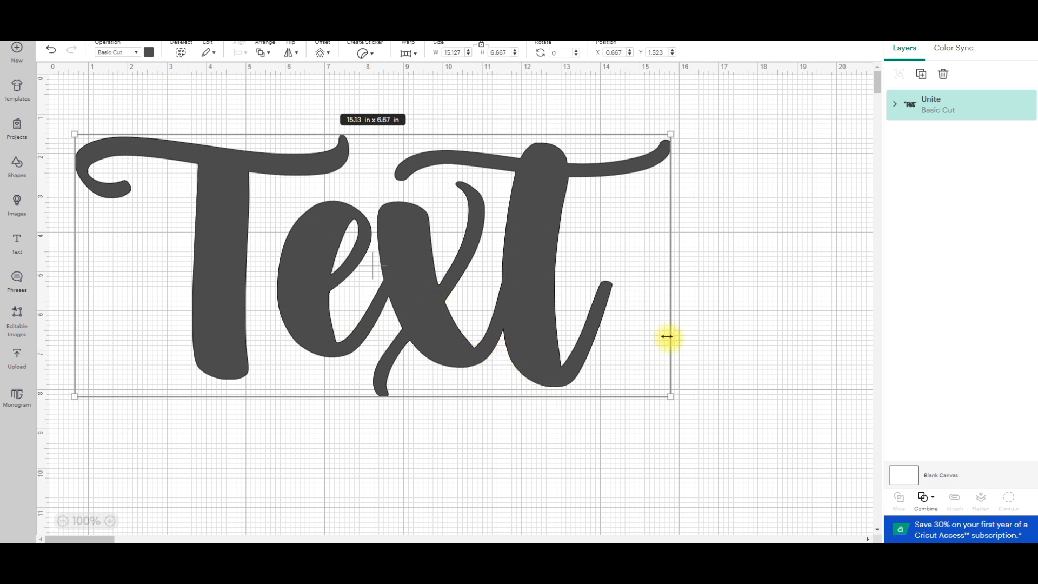
pyautogui.moveTo(529, 274)
pyautogui.mouseDown()
pyautogui.moveTo(514, 311)
pyautogui.moveTo(491, 236)
pyautogui.moveTo(509, 233)
pyautogui.moveTo(501, 263)
pyautogui.moveTo(497, 249)
pyautogui.mouseUp()
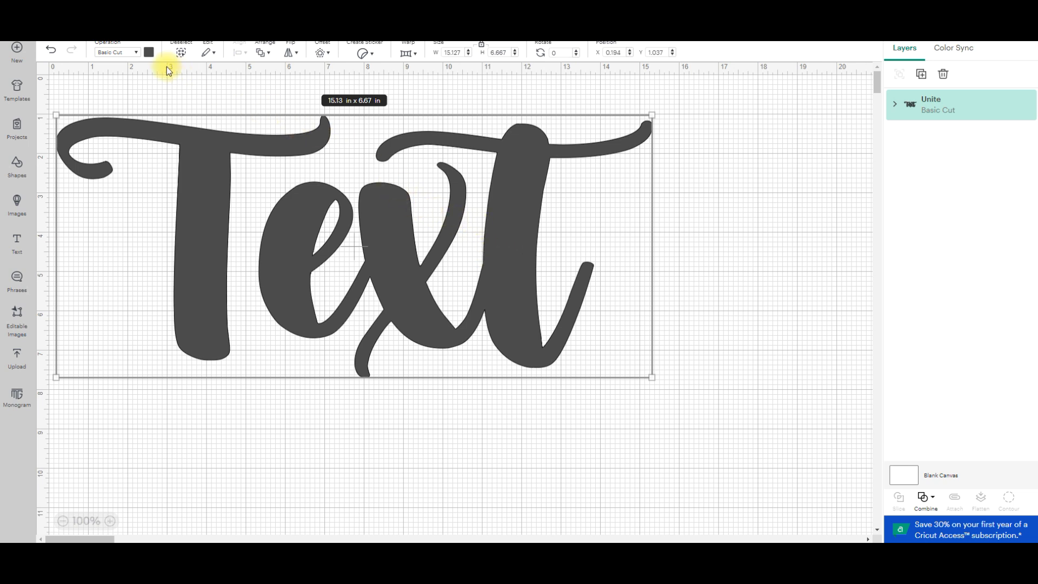
# Set the united text's operation to Print Then Cut and its color to black, repositioning it to about X 0.11, Y 1.09.
pyautogui.click(136, 53)
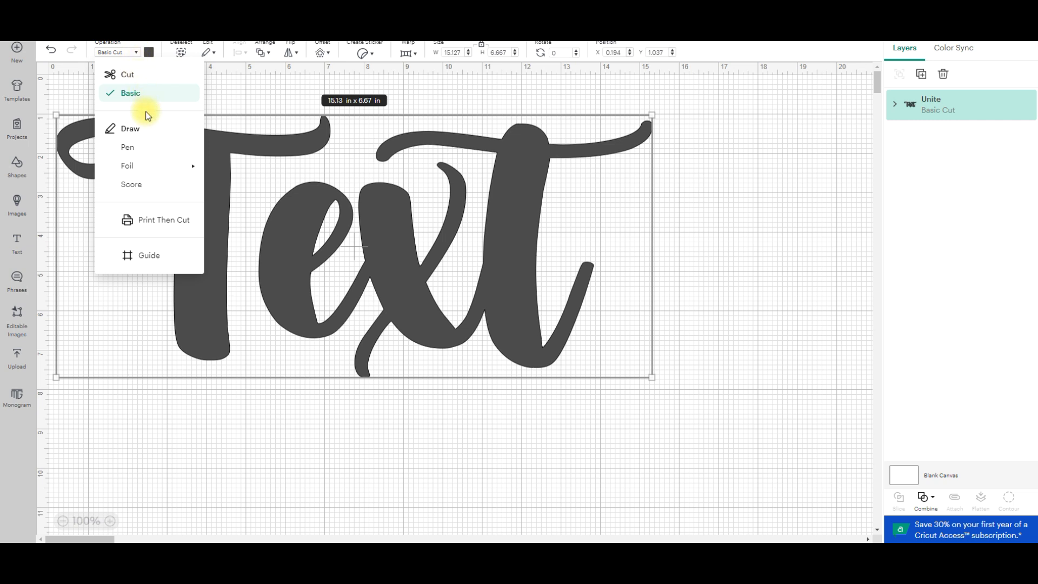
pyautogui.click(182, 225)
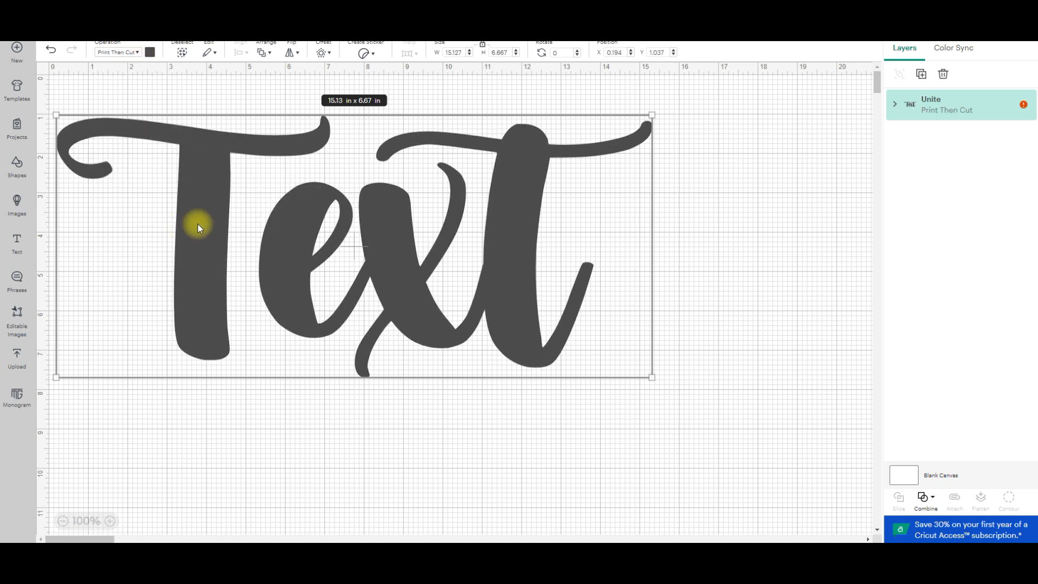
pyautogui.moveTo(440, 299); pyautogui.dragTo(477, 289)
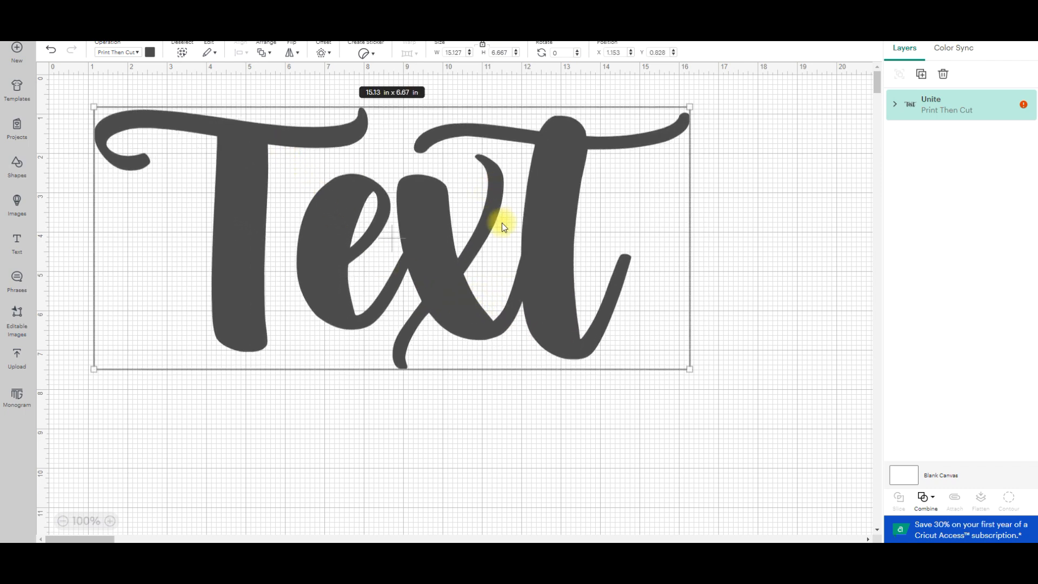
pyautogui.click(151, 53)
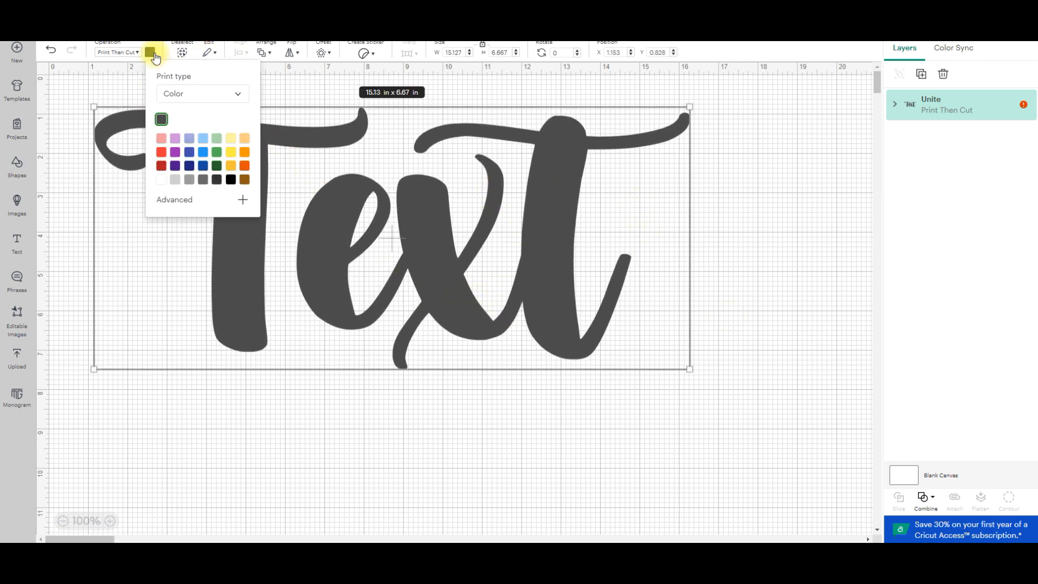
pyautogui.click(230, 184)
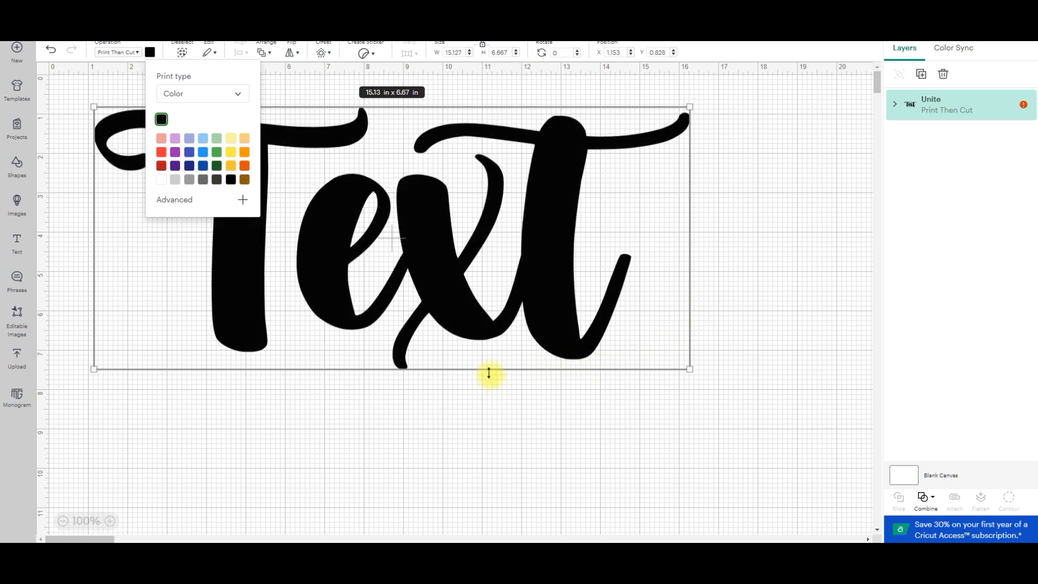
pyautogui.click(537, 407)
pyautogui.moveTo(444, 298); pyautogui.dragTo(437, 326)
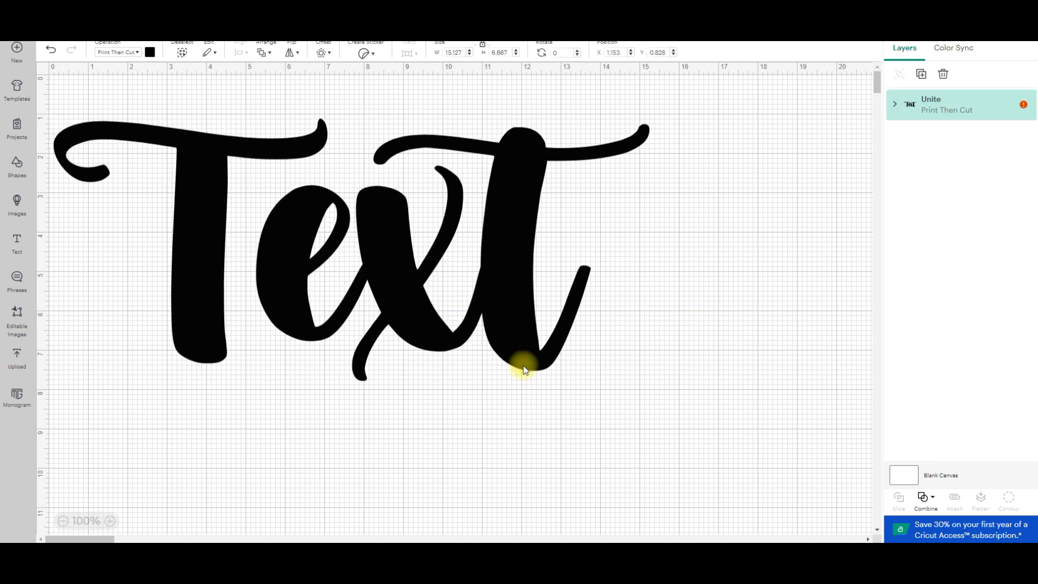
# Change the united text to "Jojo", shrink it to about 7.75 x 4.62 in and move it to about X 0.81, Y 0.
pyautogui.doubleClick(526, 291)
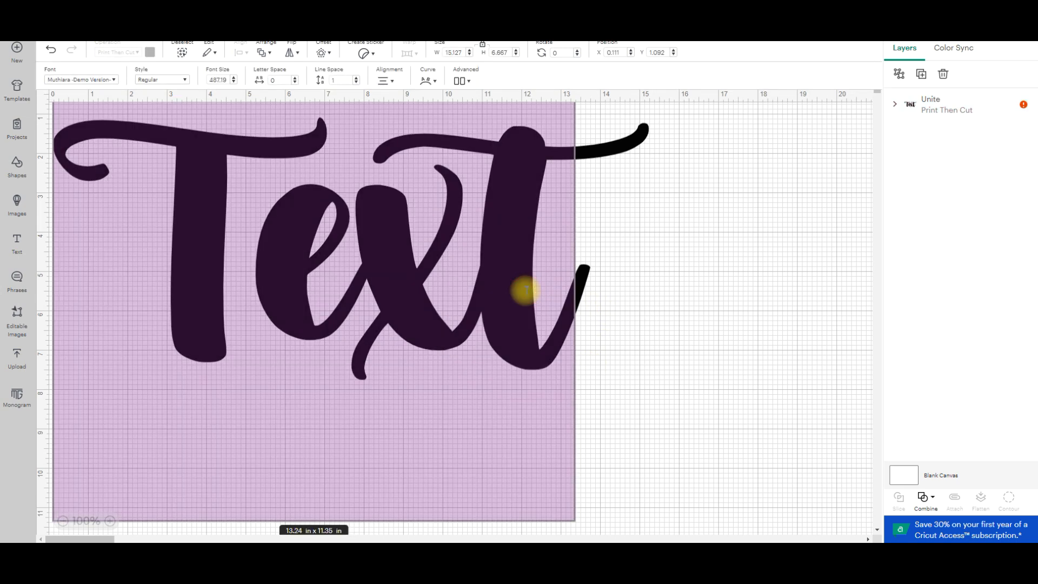
pyautogui.write('Jojo')
pyautogui.click(644, 361)
pyautogui.moveTo(450, 277); pyautogui.dragTo(458, 243)
pyautogui.moveTo(566, 401); pyautogui.dragTo(367, 280)
pyautogui.moveTo(301, 180); pyautogui.dragTo(315, 148)
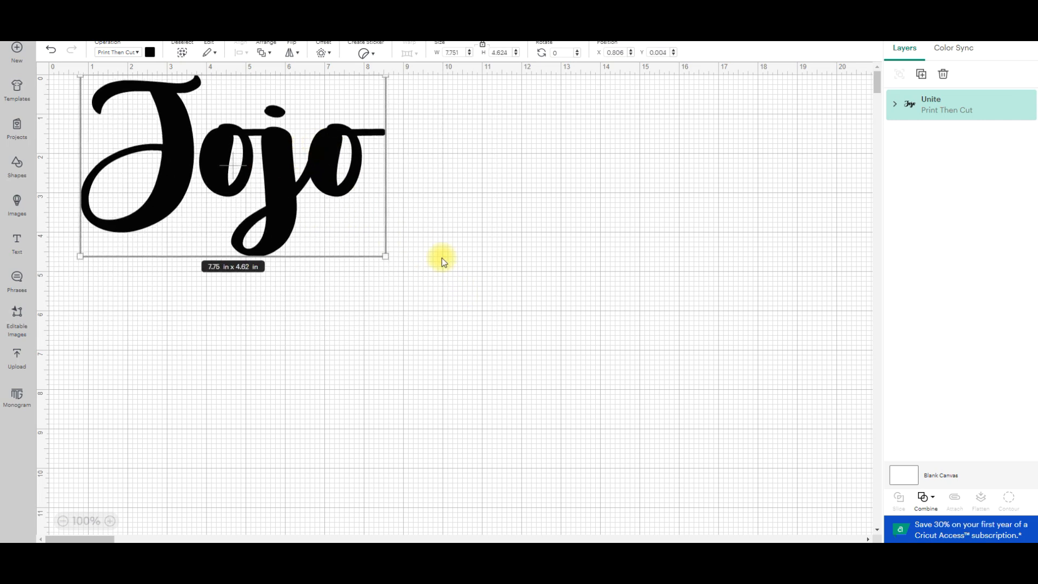
# Duplicate "Jojo", change the copy's text to "Movies" and place it below the original at about X 1.54, Y 4.63.
pyautogui.hotkey('ctrl', 'd')
pyautogui.moveTo(270, 202); pyautogui.dragTo(362, 376)
pyautogui.doubleClick(363, 373)
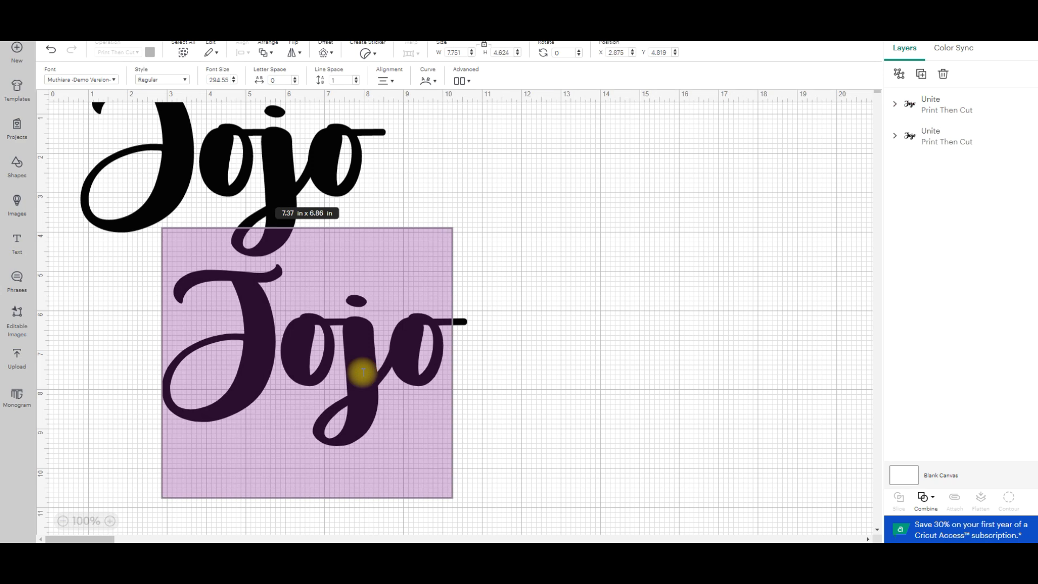
pyautogui.write('Movies')
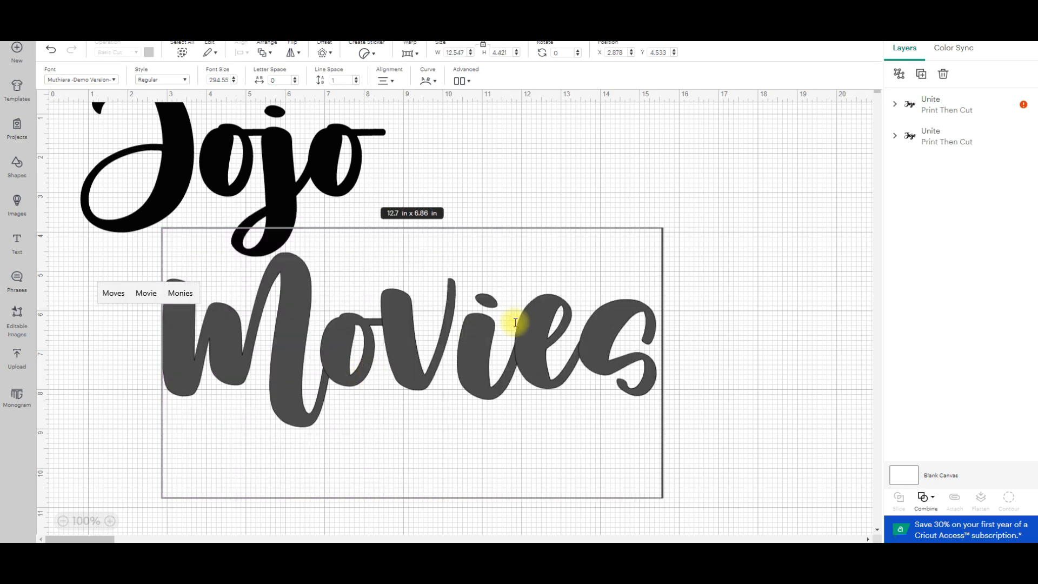
pyautogui.click(525, 158)
pyautogui.moveTo(390, 366); pyautogui.dragTo(335, 375)
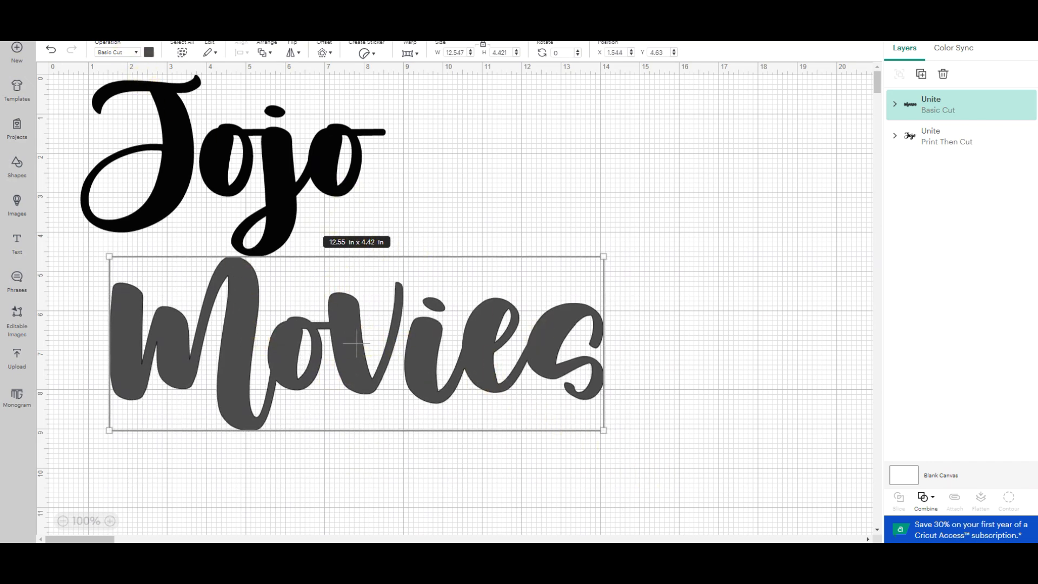
# Set the operation of "Movies" to Print Then Cut and its color to black.
pyautogui.click(135, 52)
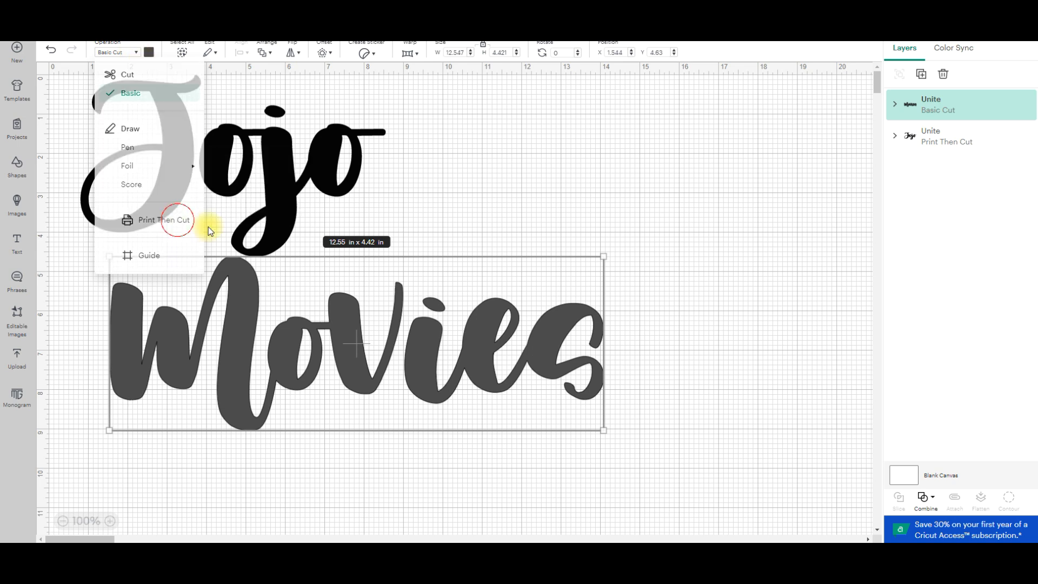
pyautogui.click(178, 219)
pyautogui.click(150, 52)
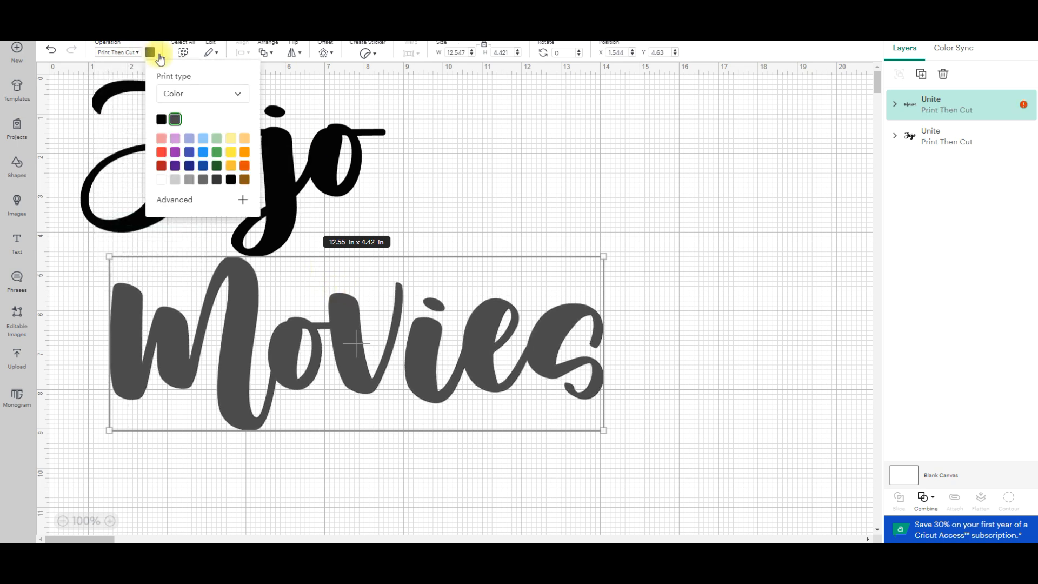
pyautogui.click(161, 120)
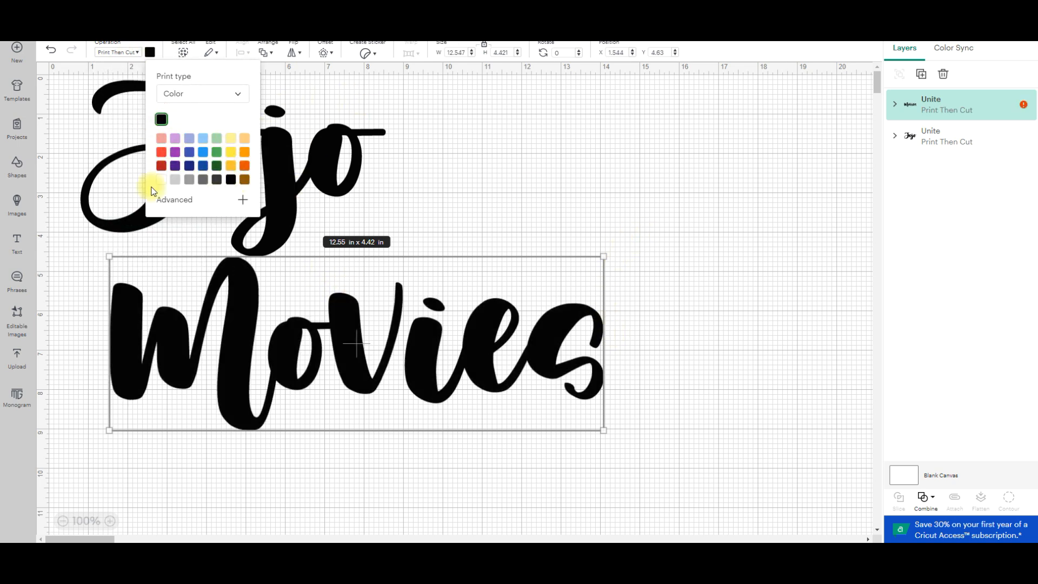
# Try other print colors on "Movies", including green, a custom green and pink #ff92f2, and return it to black.
pyautogui.click(216, 152)
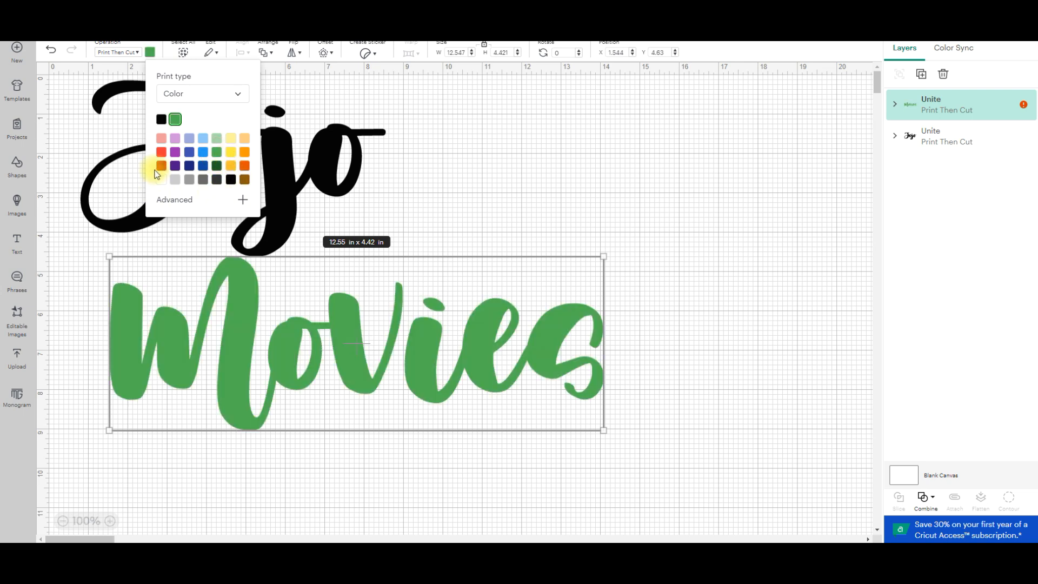
pyautogui.click(204, 140)
pyautogui.click(243, 200)
pyautogui.moveTo(219, 295); pyautogui.dragTo(209, 298)
pyautogui.moveTo(206, 237); pyautogui.dragTo(246, 221)
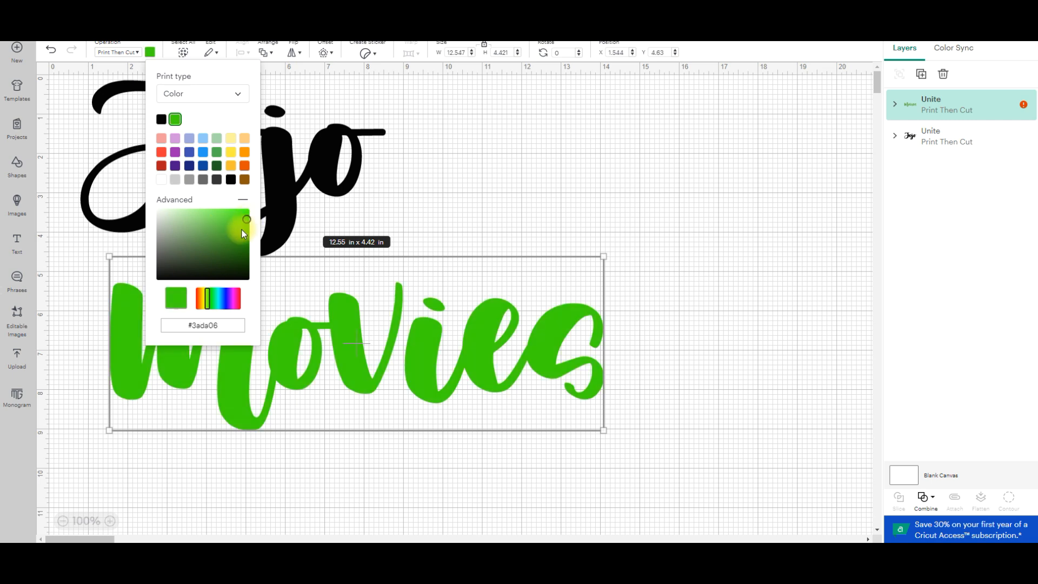
pyautogui.click(233, 301)
pyautogui.click(196, 208)
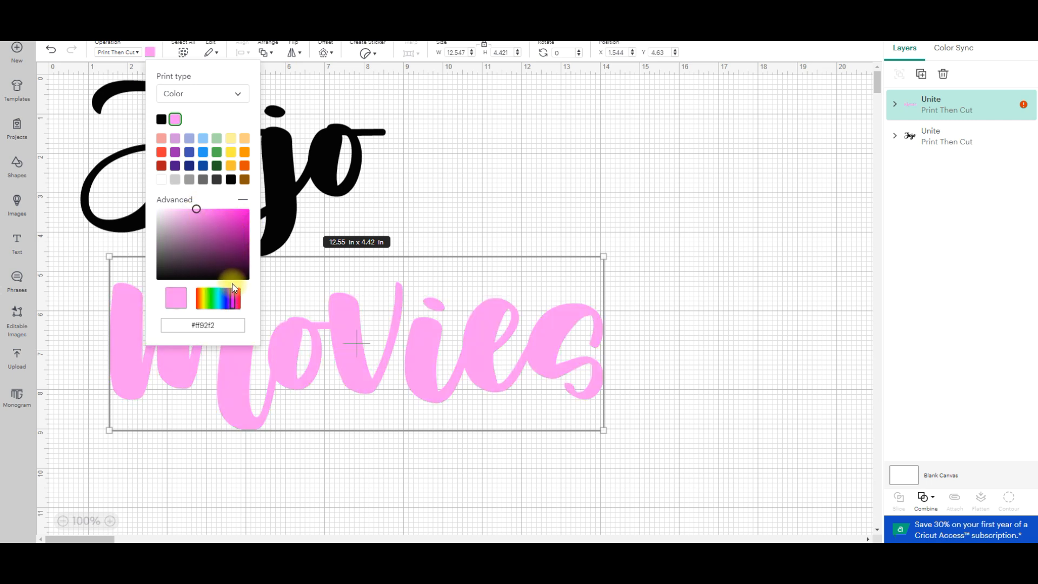
pyautogui.click(161, 119)
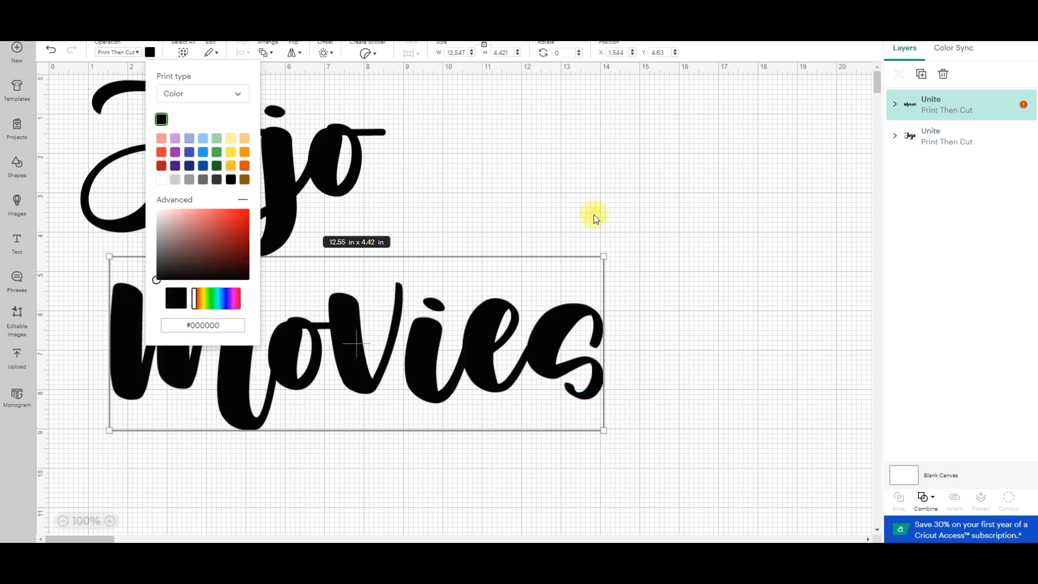
# Move "Movies" to about X 1.29, Y 5.14, leaving a gap below "Jojo".
pyautogui.click(621, 251)
pyautogui.moveTo(460, 417); pyautogui.dragTo(394, 354)
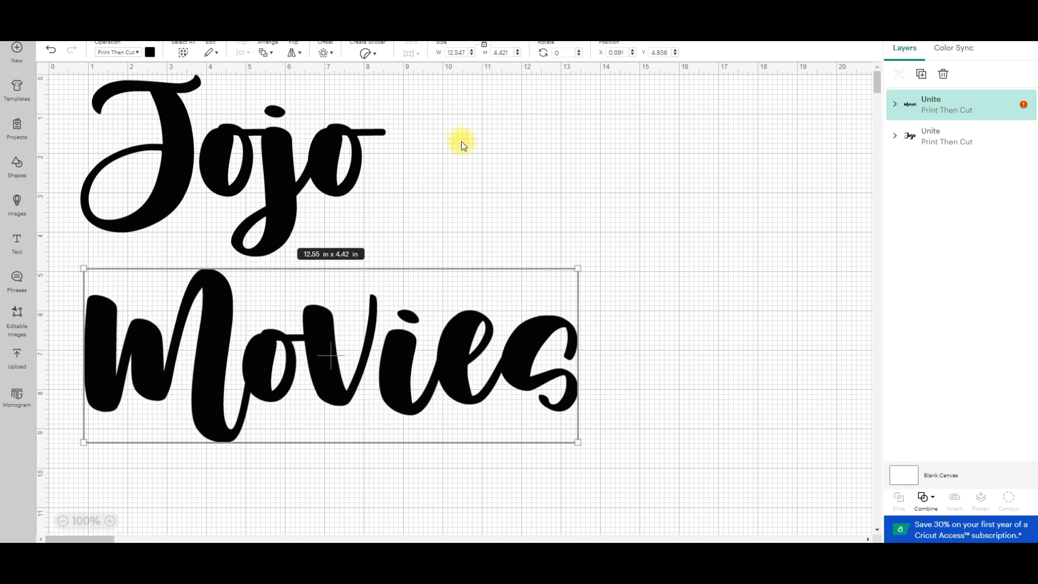
pyautogui.click(506, 232)
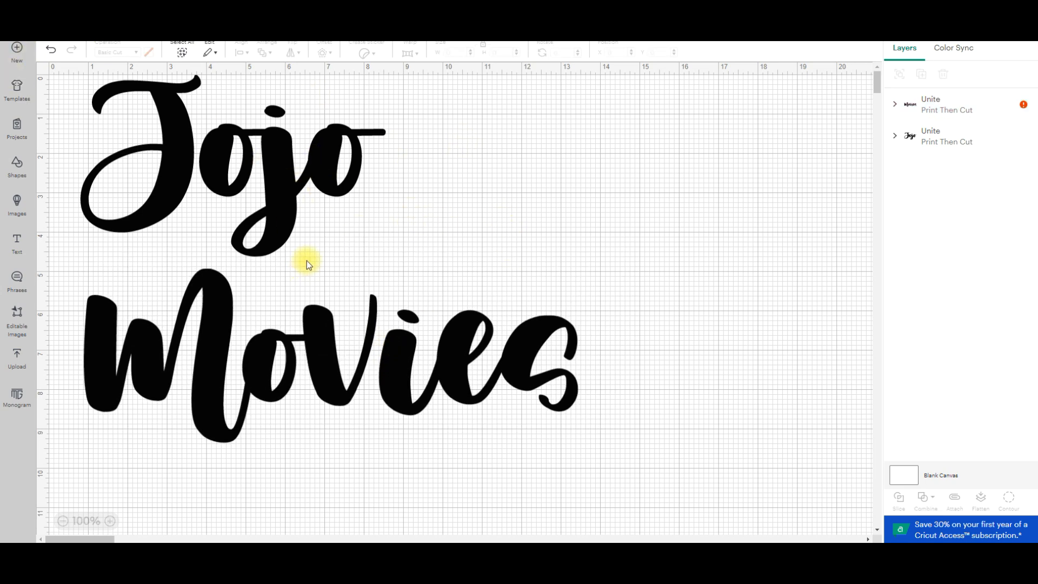
pyautogui.click(330, 161)
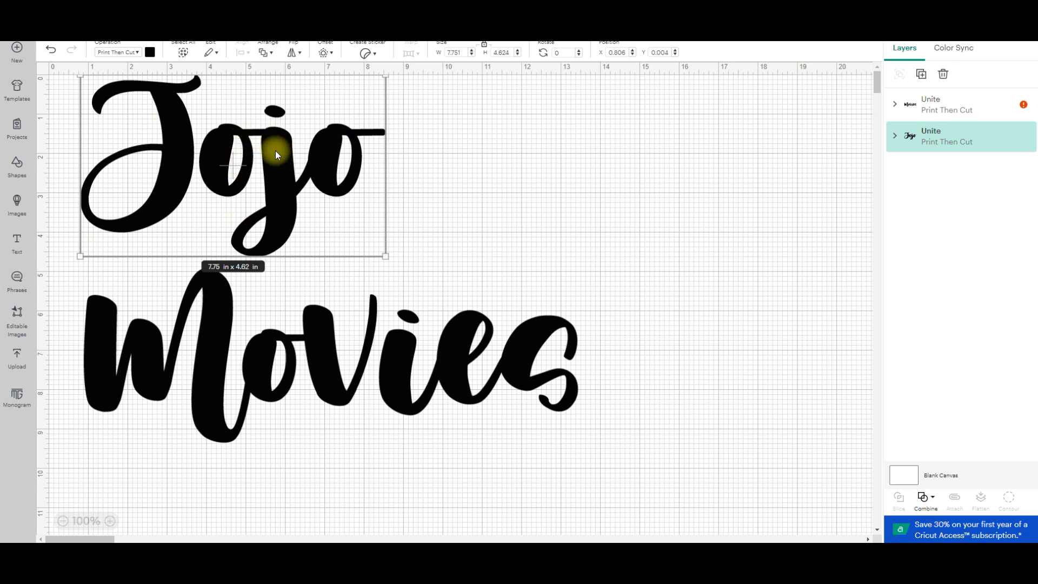
pyautogui.click(424, 192)
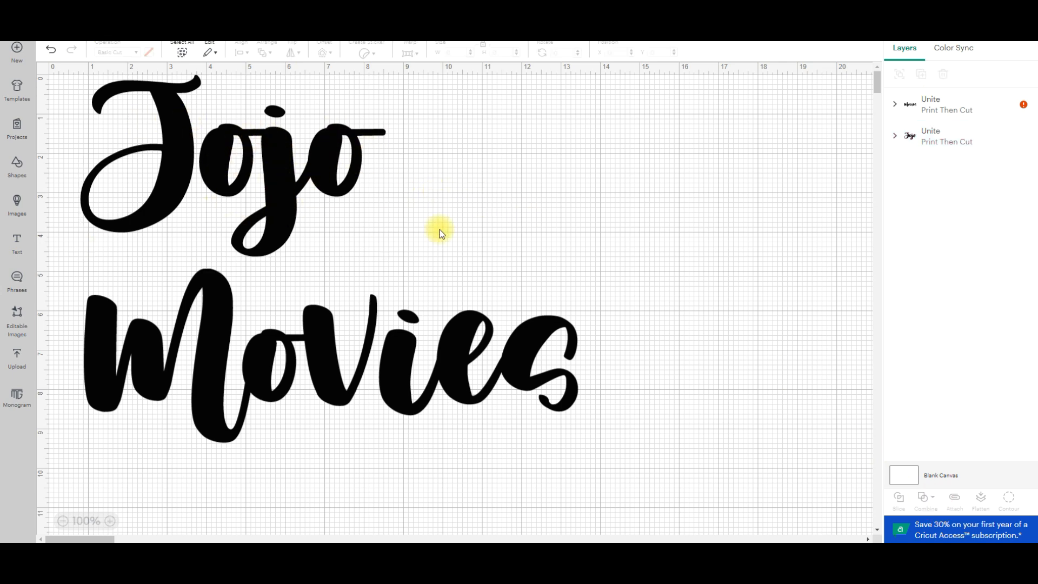
pyautogui.moveTo(316, 358); pyautogui.dragTo(346, 365)
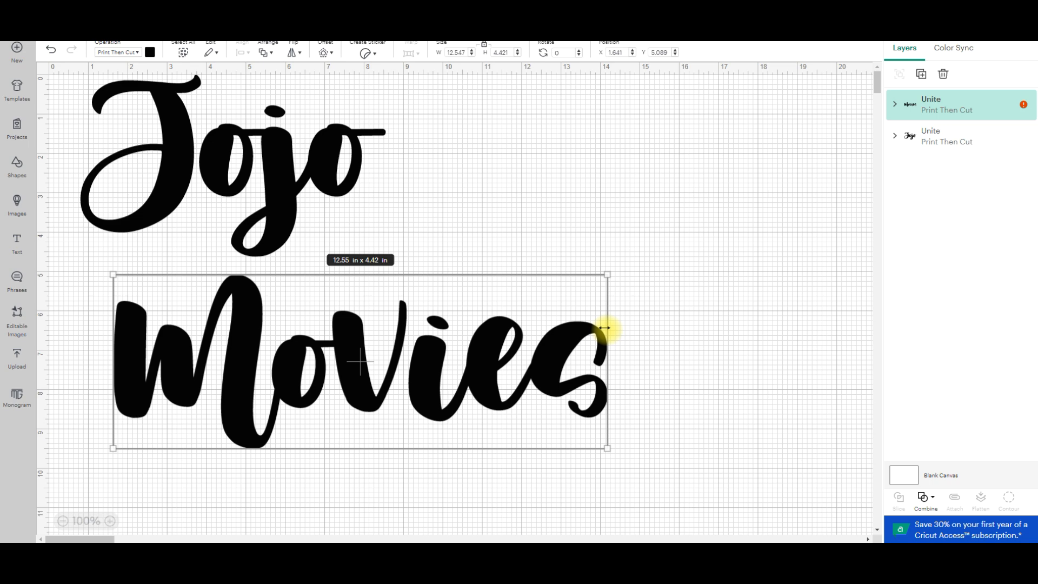
pyautogui.moveTo(329, 326); pyautogui.dragTo(267, 354)
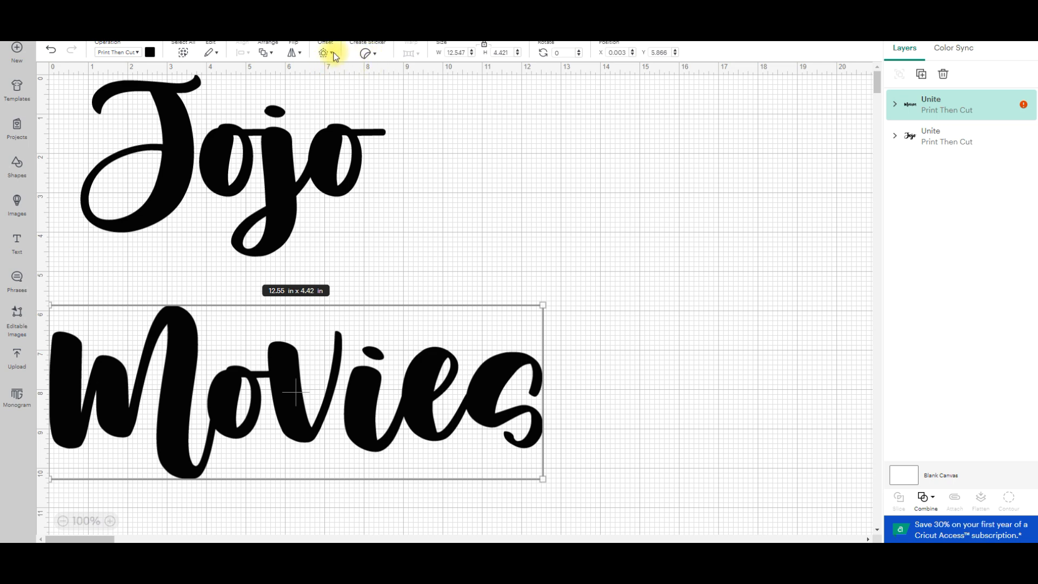
pyautogui.moveTo(291, 369); pyautogui.dragTo(340, 340)
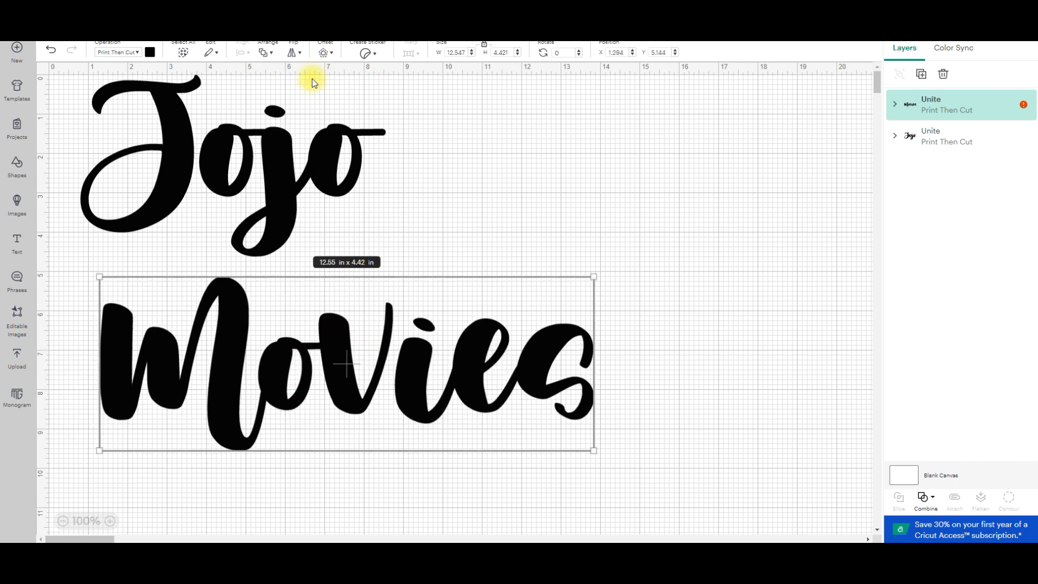
# Add an offset with rounded corners around "Movies" at a distance of 0.292 in.
pyautogui.click(327, 54)
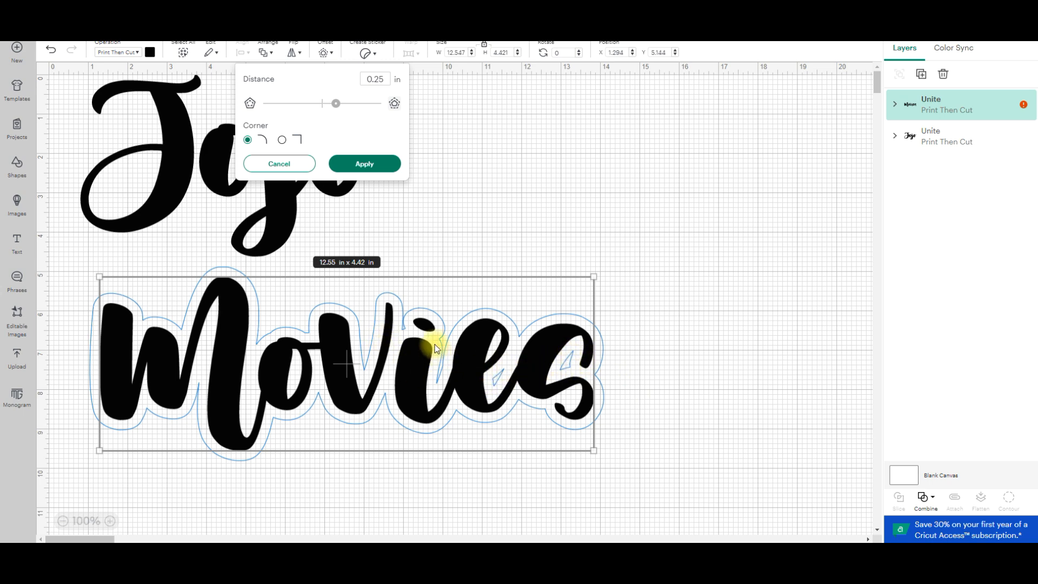
pyautogui.moveTo(337, 105); pyautogui.dragTo(328, 117)
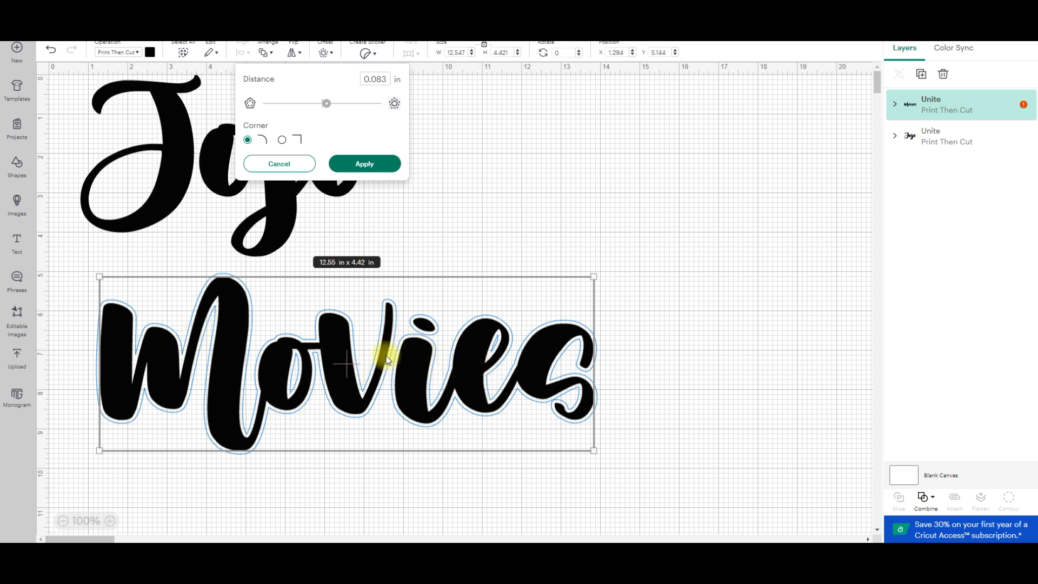
pyautogui.moveTo(326, 103); pyautogui.dragTo(333, 109)
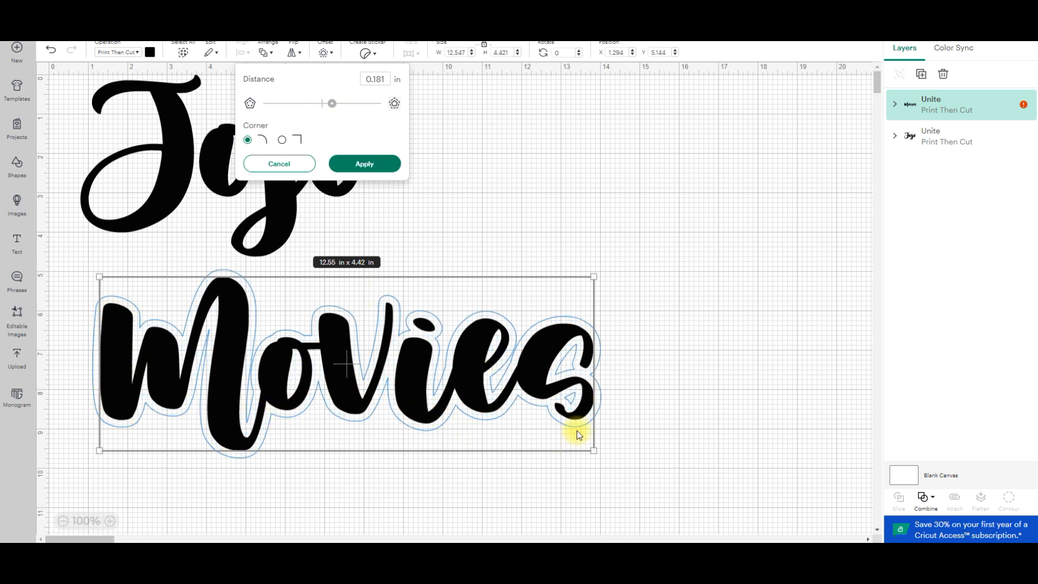
pyautogui.moveTo(335, 108); pyautogui.dragTo(340, 108)
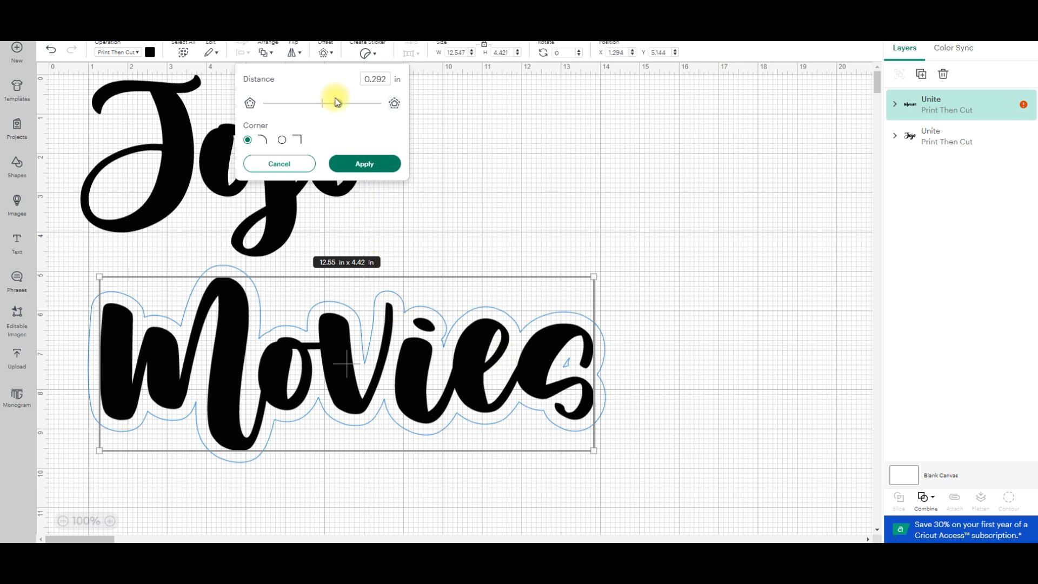
pyautogui.moveTo(341, 104); pyautogui.dragTo(358, 104)
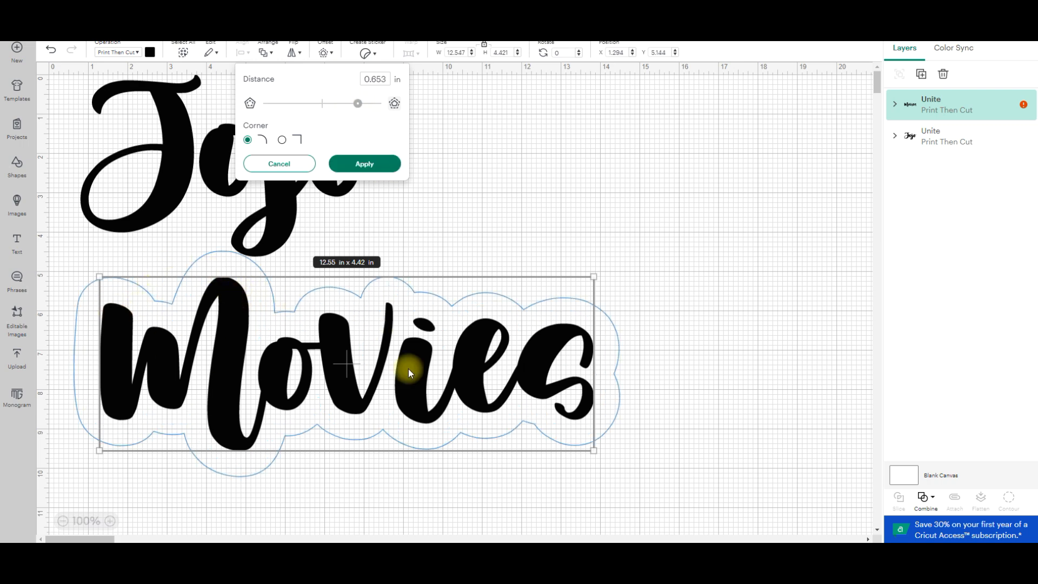
pyautogui.click(358, 103)
pyautogui.moveTo(358, 104); pyautogui.dragTo(339, 110)
pyautogui.click(346, 109)
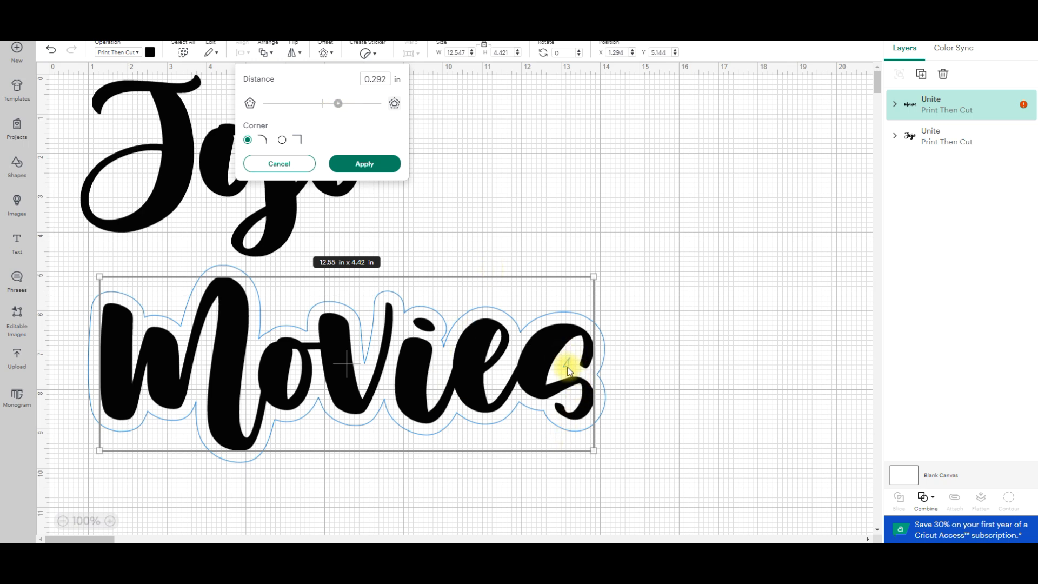
pyautogui.click(365, 165)
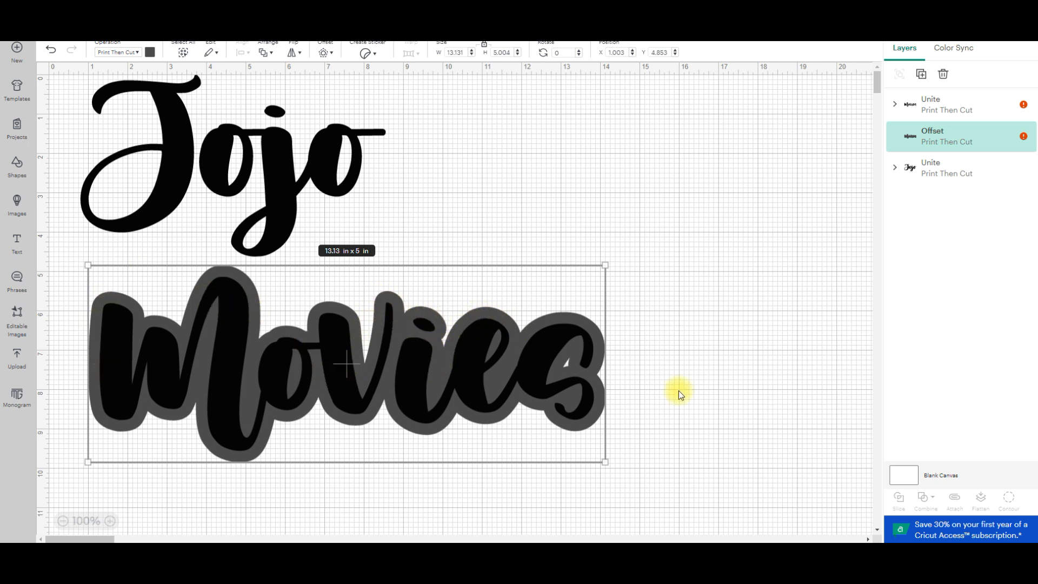
# Set the print color of the "Movies" offset to white.
pyautogui.click(149, 52)
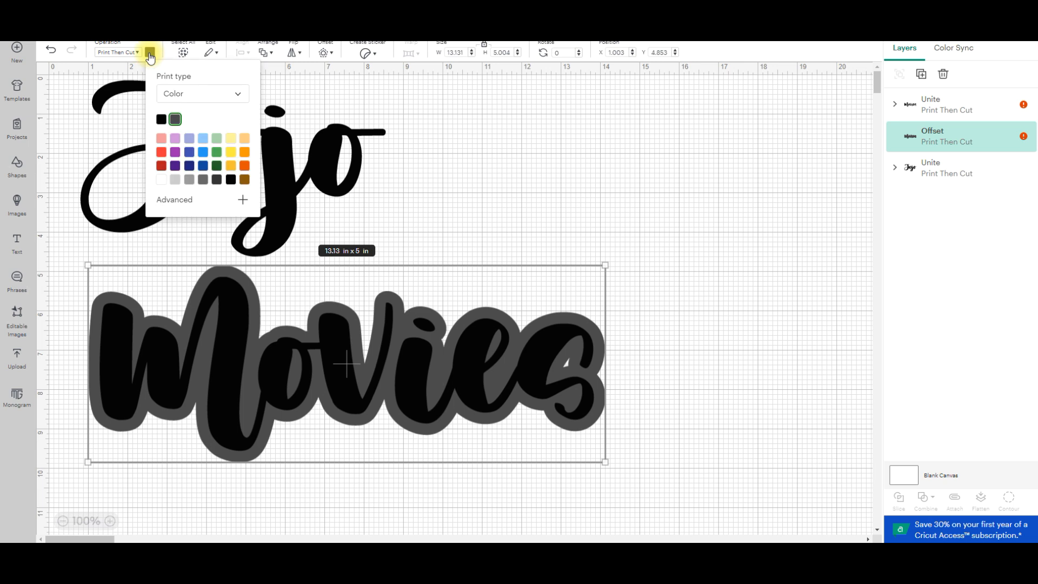
pyautogui.click(162, 179)
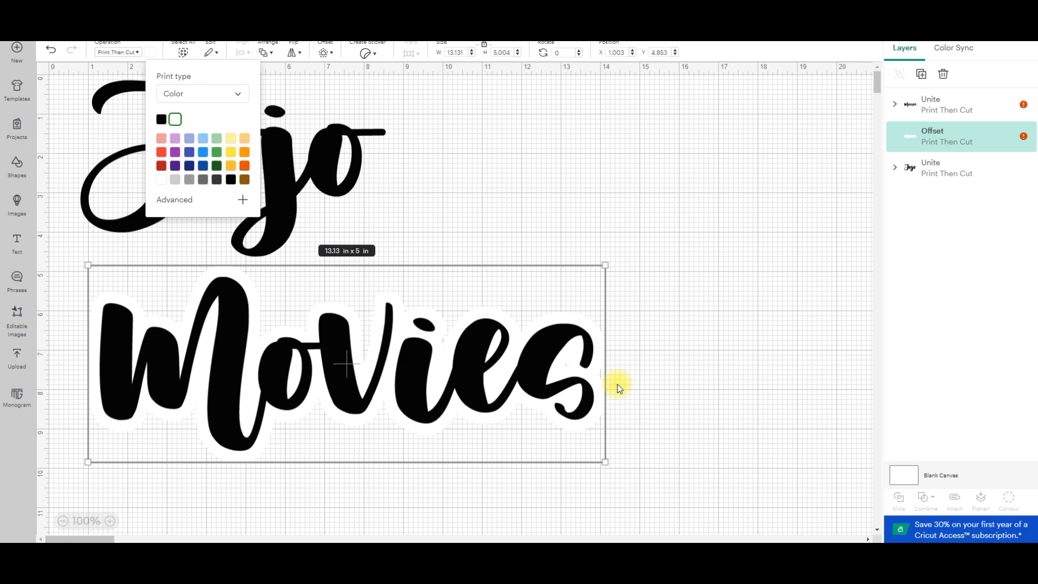
pyautogui.click(667, 366)
# Select the "Movies" lettering together with its white offset and flatten them into one Print Then Cut image.
pyautogui.click(580, 324)
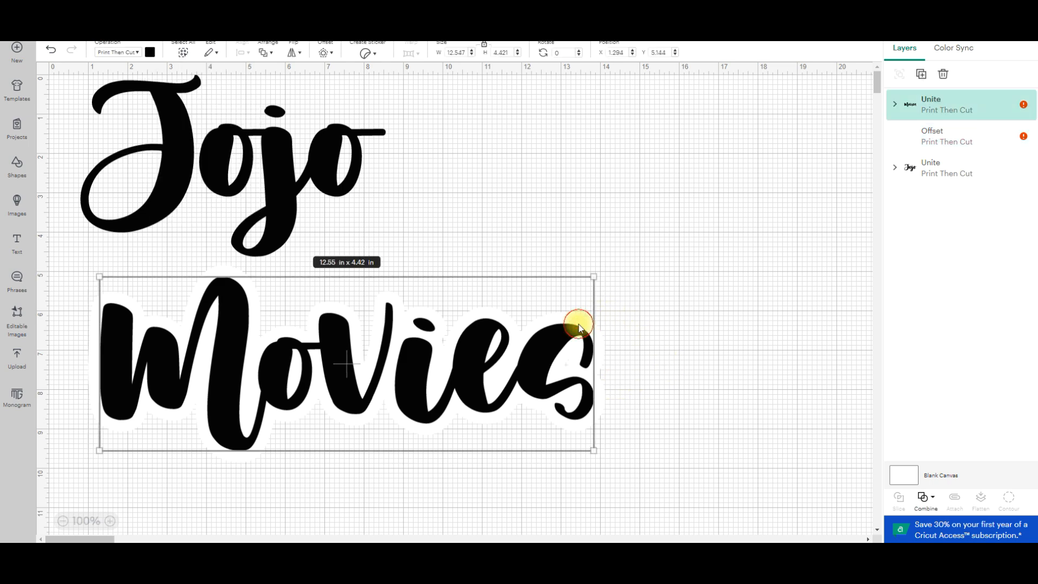
pyautogui.click(956, 142)
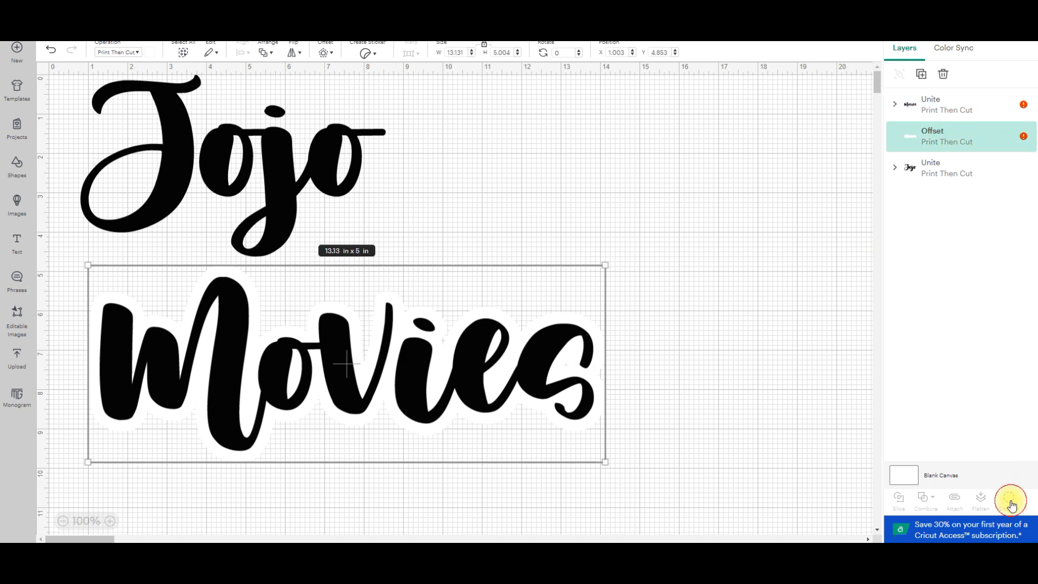
pyautogui.click(664, 427)
pyautogui.moveTo(665, 429); pyautogui.dragTo(144, 343)
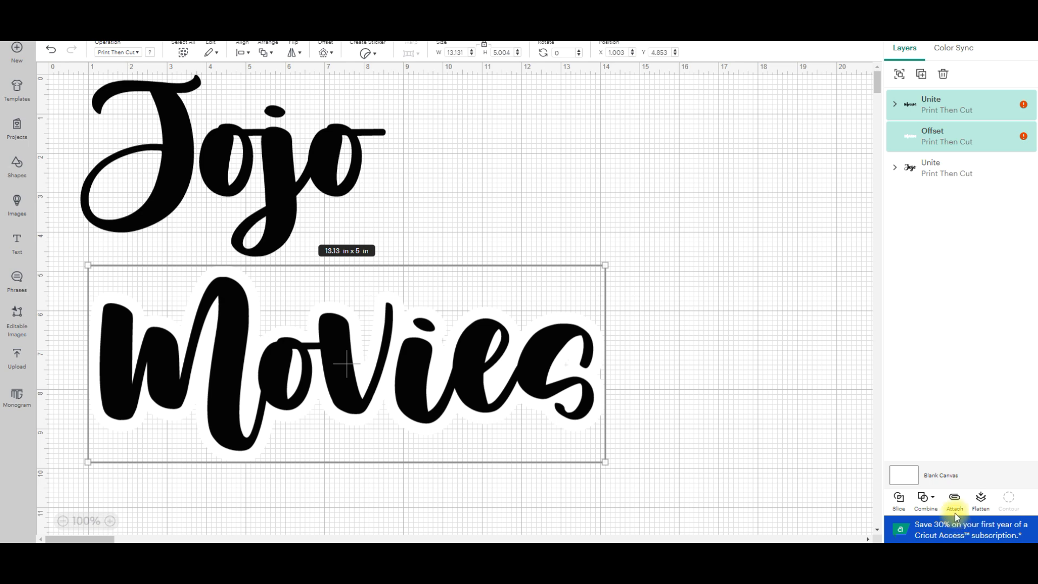
pyautogui.click(982, 504)
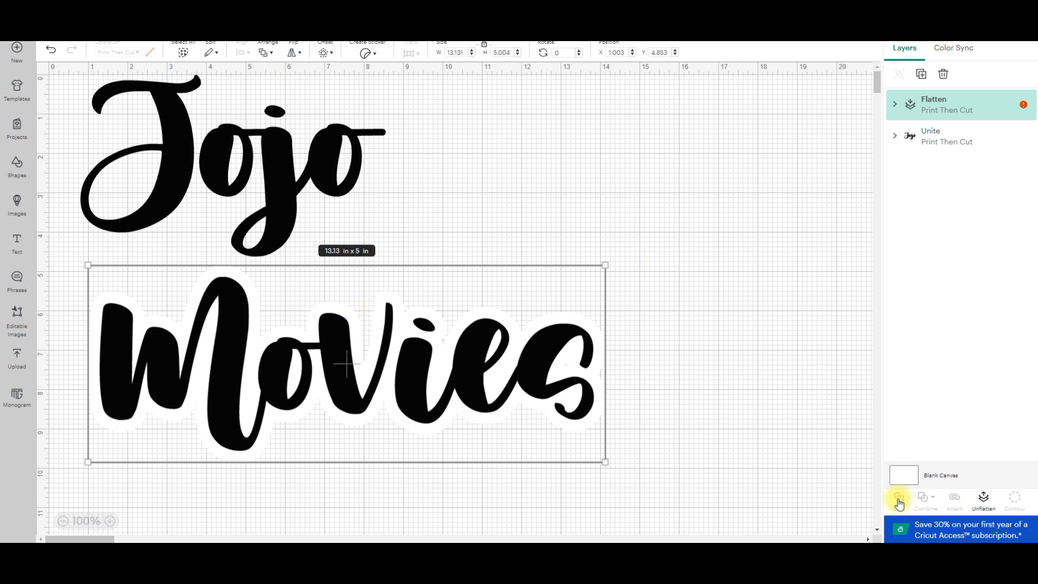
# Change the blank canvas color to light blue.
pyautogui.click(917, 474)
pyautogui.click(356, 57)
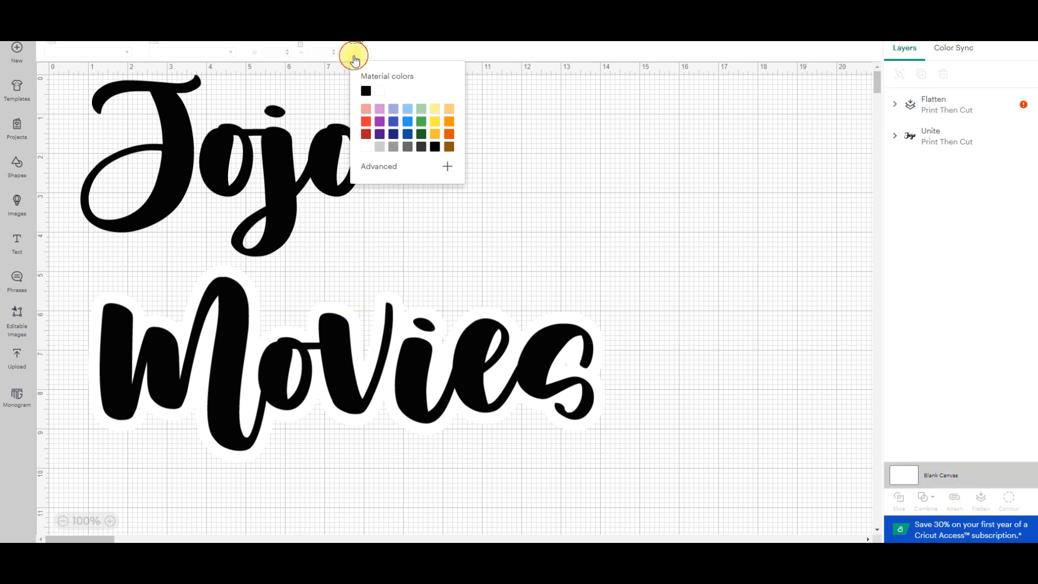
pyautogui.click(411, 109)
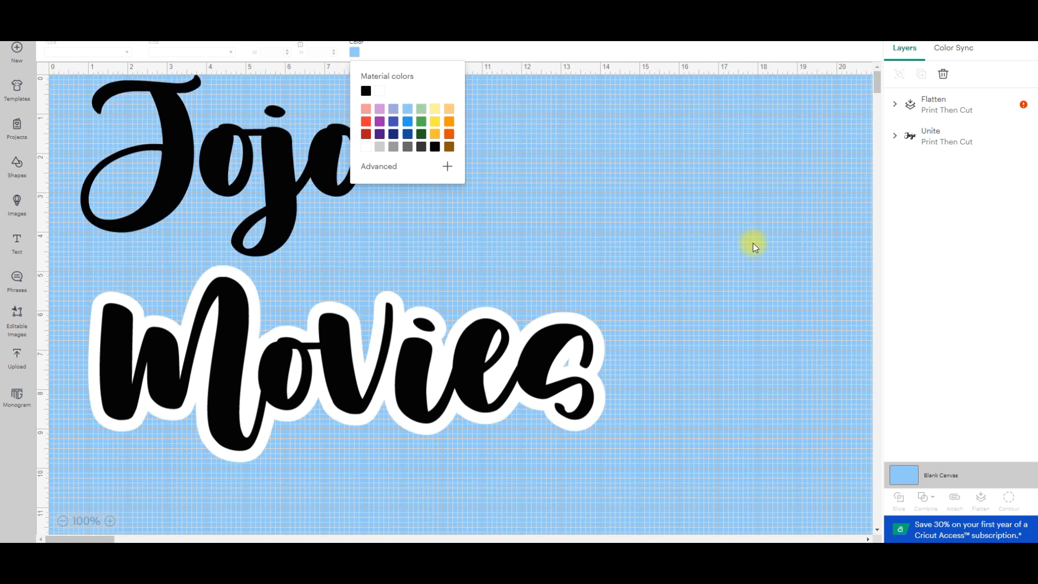
pyautogui.click(754, 243)
# Shrink the flattened "Movies" to about 7 in wide and position "Jojo" above it at about X 2.39, Y 0.73.
pyautogui.moveTo(311, 418); pyautogui.dragTo(313, 377)
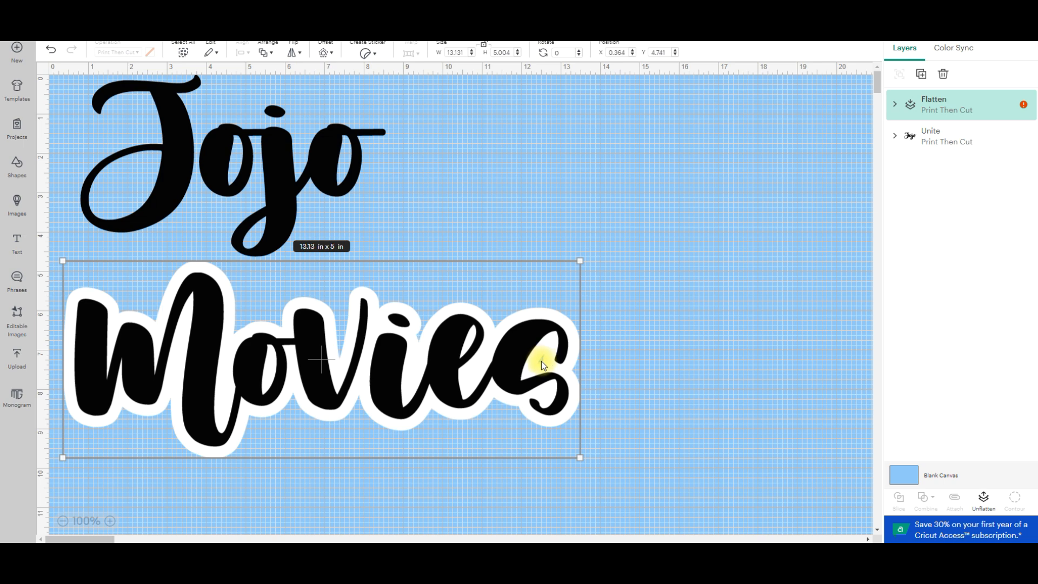
pyautogui.moveTo(513, 360); pyautogui.dragTo(500, 348)
pyautogui.moveTo(572, 450); pyautogui.dragTo(339, 355)
pyautogui.moveTo(210, 303); pyautogui.dragTo(217, 333)
pyautogui.moveTo(110, 336); pyautogui.dragTo(219, 348)
pyautogui.click(686, 292)
pyautogui.moveTo(310, 372); pyautogui.dragTo(346, 351)
pyautogui.moveTo(301, 159); pyautogui.dragTo(363, 188)
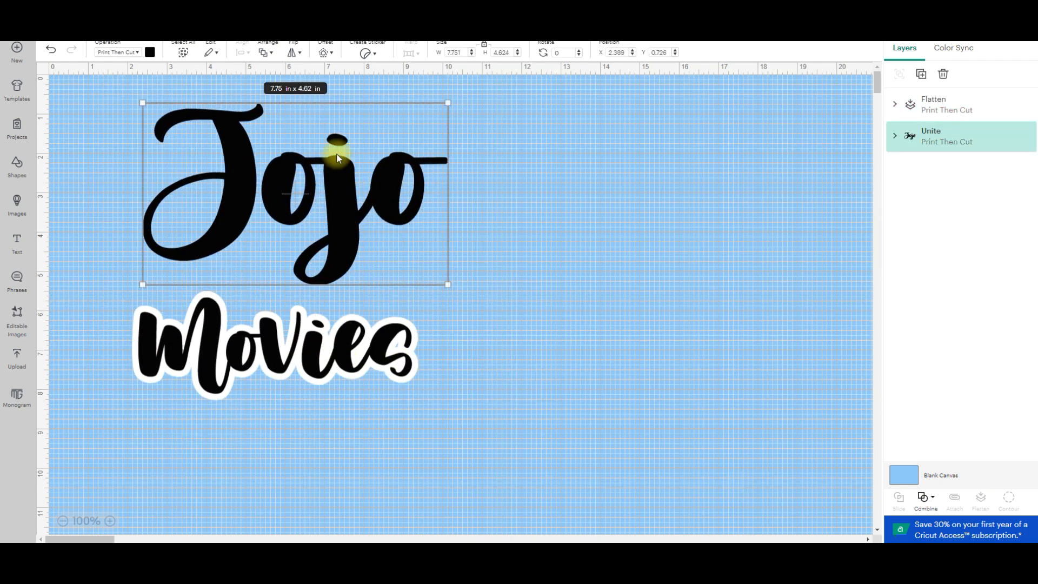
# Move "Jojo" beside "Movies" at about X 10.15, Y 4.48 and add a 0.25 in offset with rounded corners around it.
pyautogui.click(328, 53)
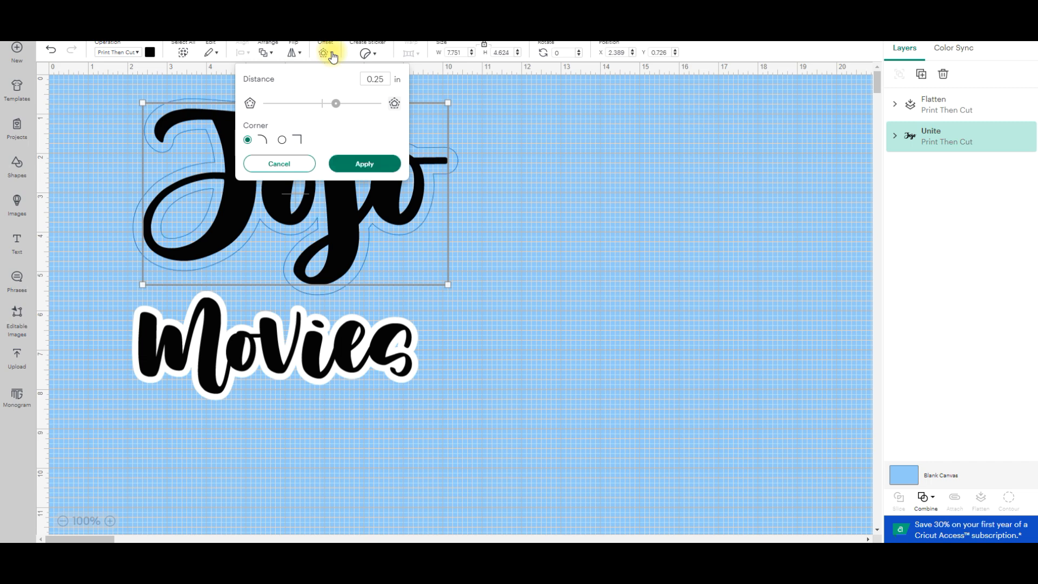
pyautogui.click(379, 163)
pyautogui.moveTo(325, 204); pyautogui.dragTo(628, 353)
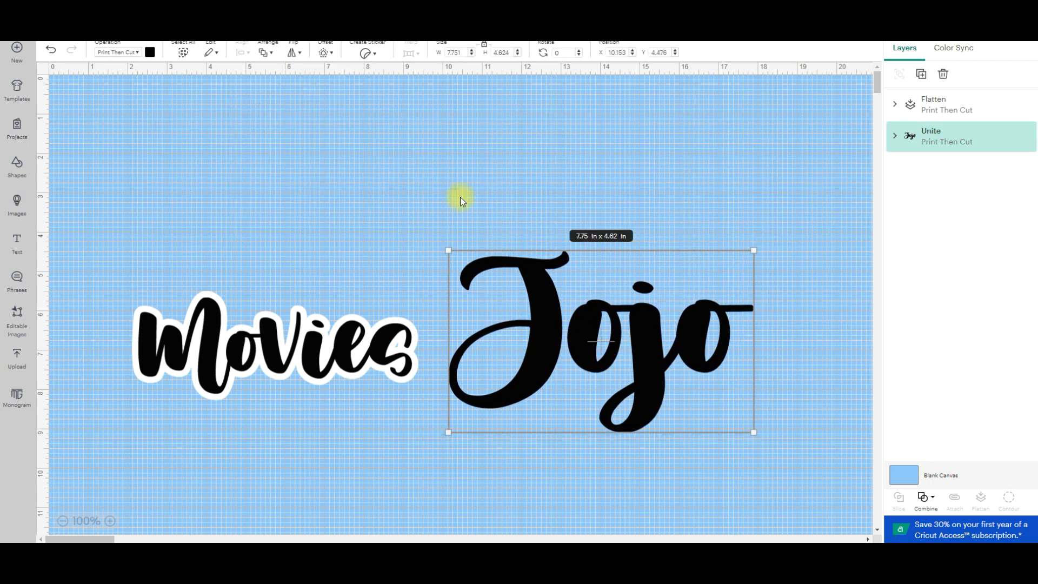
pyautogui.click(330, 56)
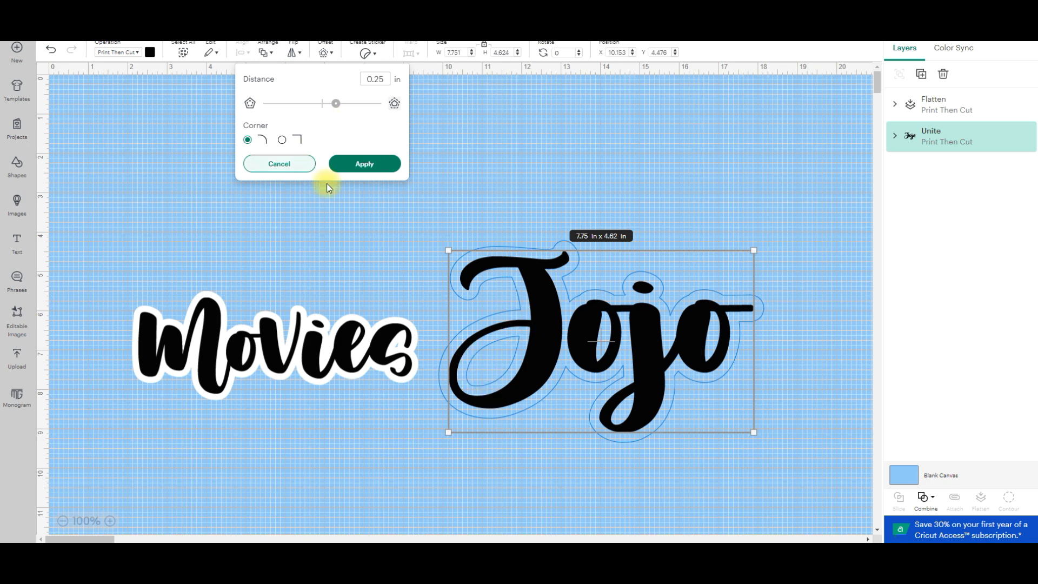
pyautogui.click(362, 164)
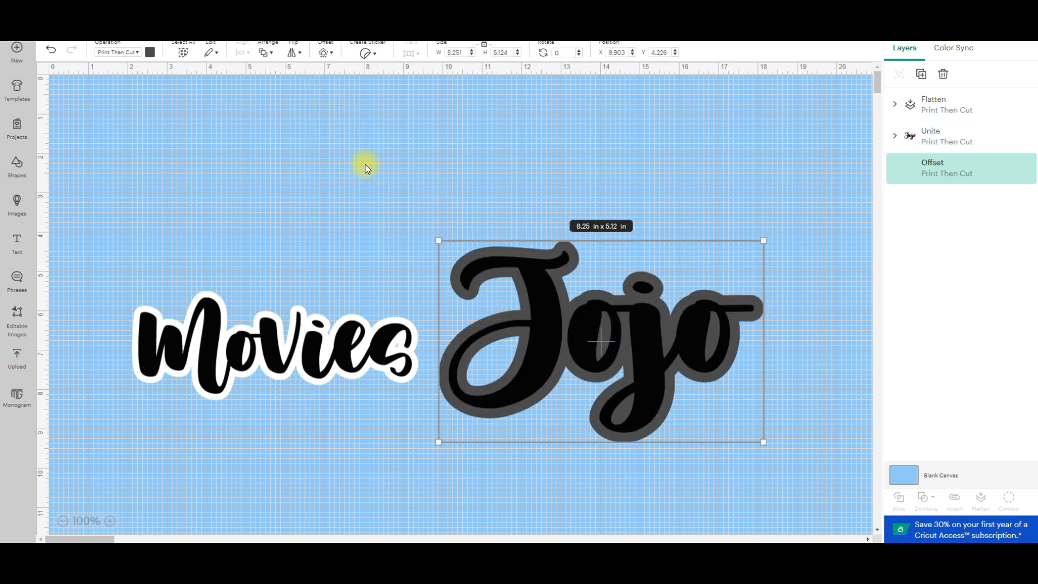
# Set the "Jojo" offset's color to white and flatten it together with the "Jojo" lettering.
pyautogui.click(150, 52)
pyautogui.click(161, 119)
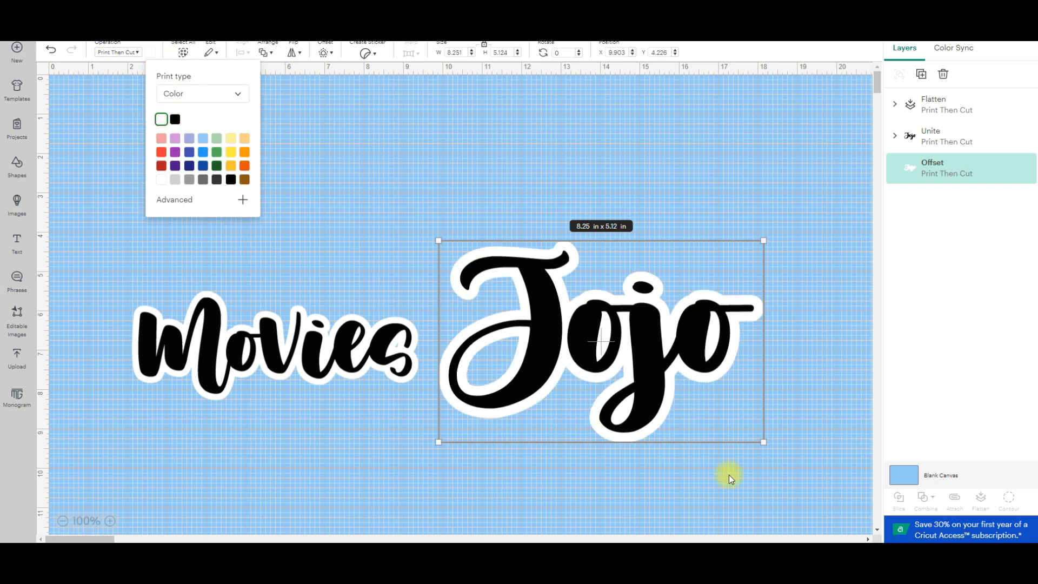
pyautogui.click(717, 186)
pyautogui.moveTo(511, 170); pyautogui.dragTo(730, 471)
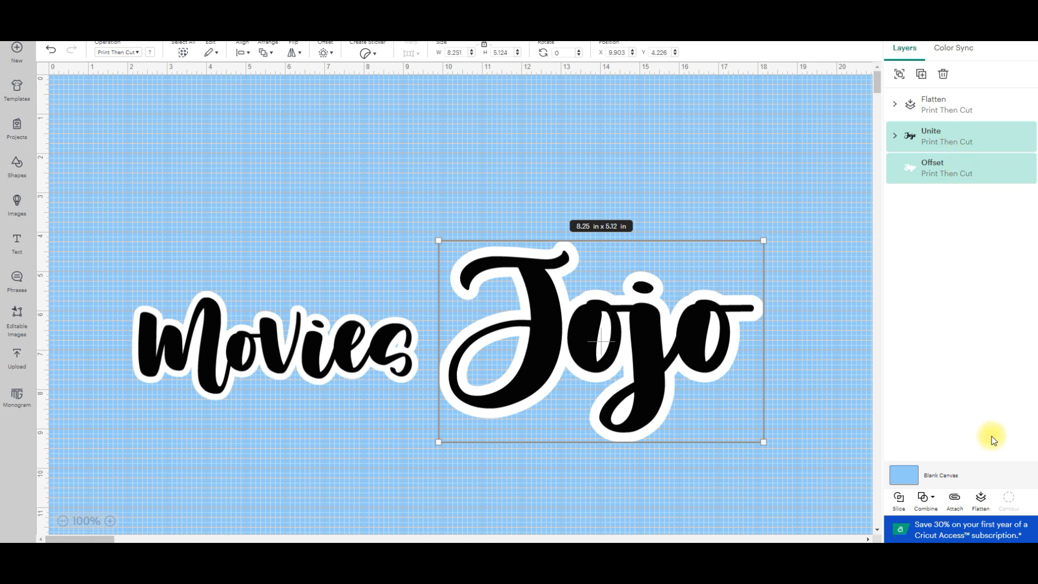
pyautogui.click(981, 497)
# Place the flattened "Jojo" above "Movies", scale it down and arrange the two words together.
pyautogui.moveTo(654, 341); pyautogui.dragTo(292, 129)
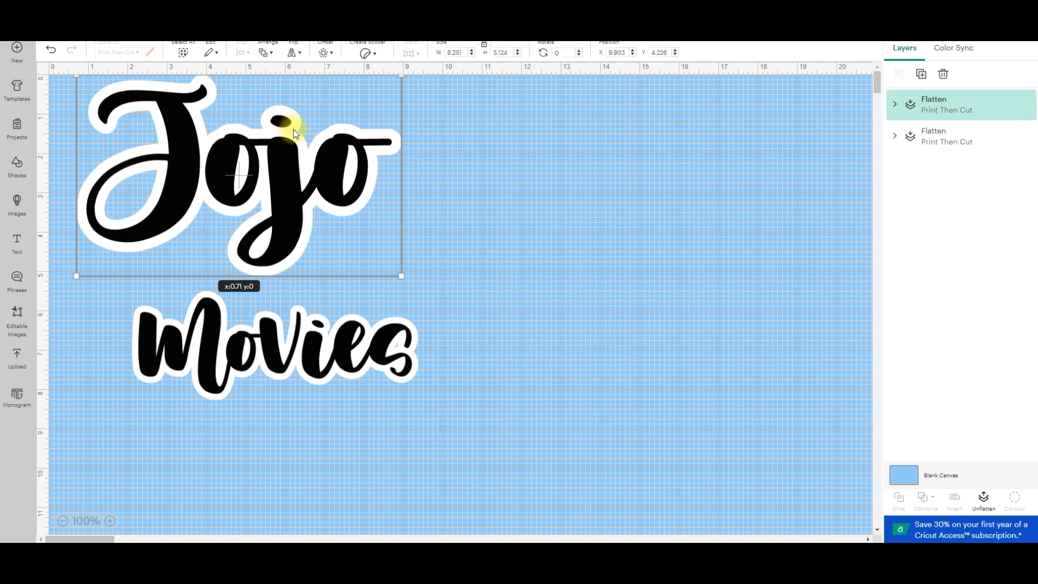
pyautogui.moveTo(404, 280); pyautogui.dragTo(248, 184)
pyautogui.moveTo(206, 136); pyautogui.dragTo(158, 122)
pyautogui.moveTo(216, 179); pyautogui.dragTo(197, 166)
pyautogui.moveTo(308, 333); pyautogui.dragTo(232, 220)
pyautogui.moveTo(335, 277); pyautogui.dragTo(274, 238)
pyautogui.moveTo(216, 195); pyautogui.dragTo(338, 95)
pyautogui.click(489, 463)
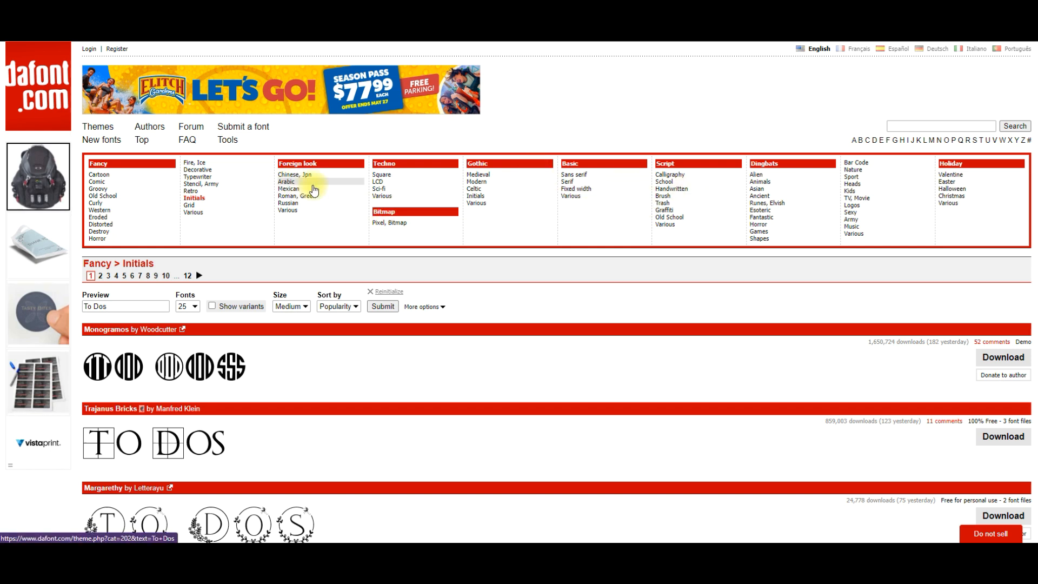
# On dafont.com, browse the Old School fonts under Fancy and download the Varsity font.
pyautogui.click(156, 197)
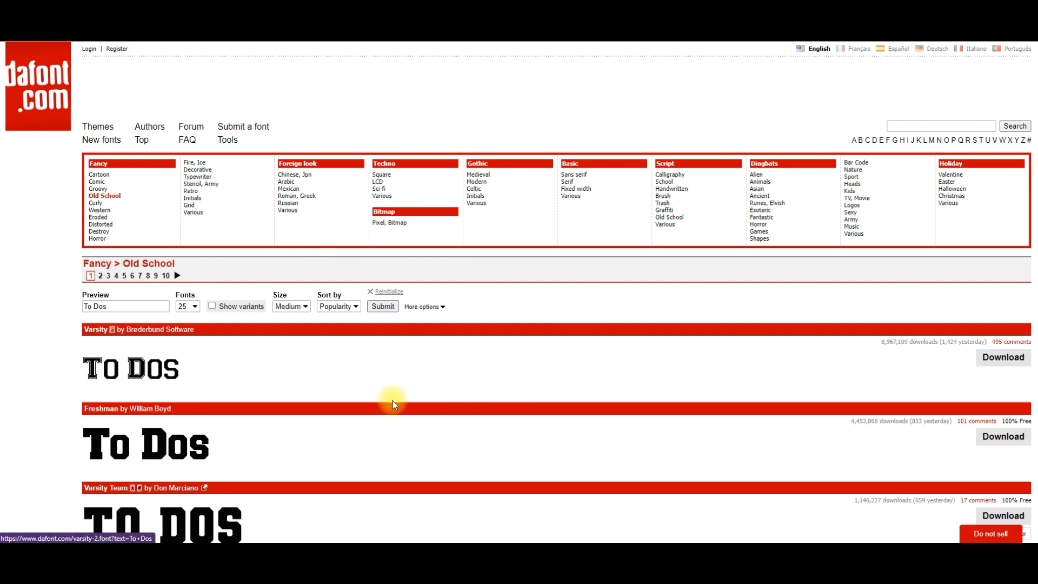
pyautogui.scroll(-2, 393, 401)
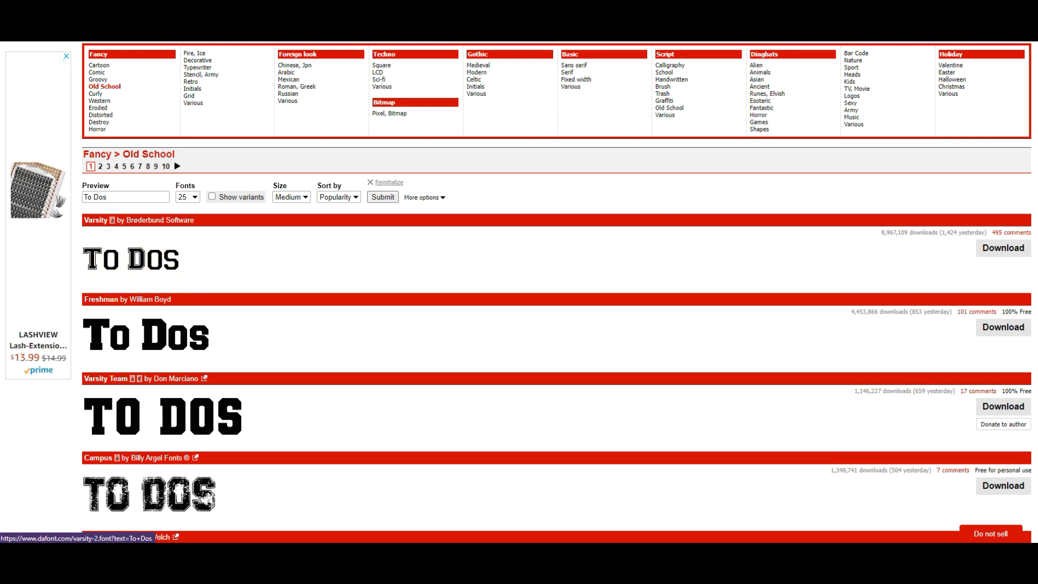
pyautogui.click(1009, 260)
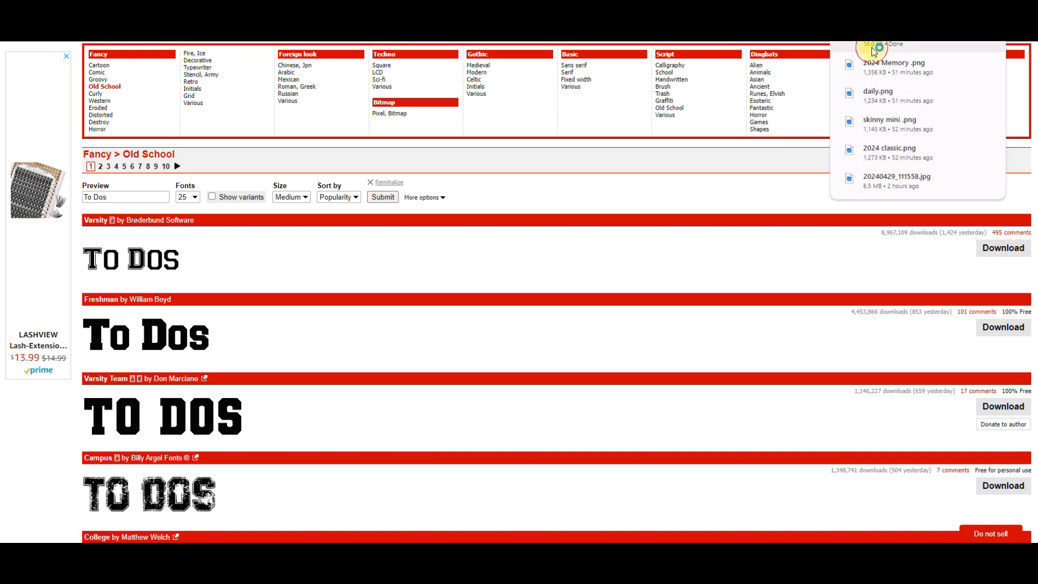
pyautogui.click(873, 49)
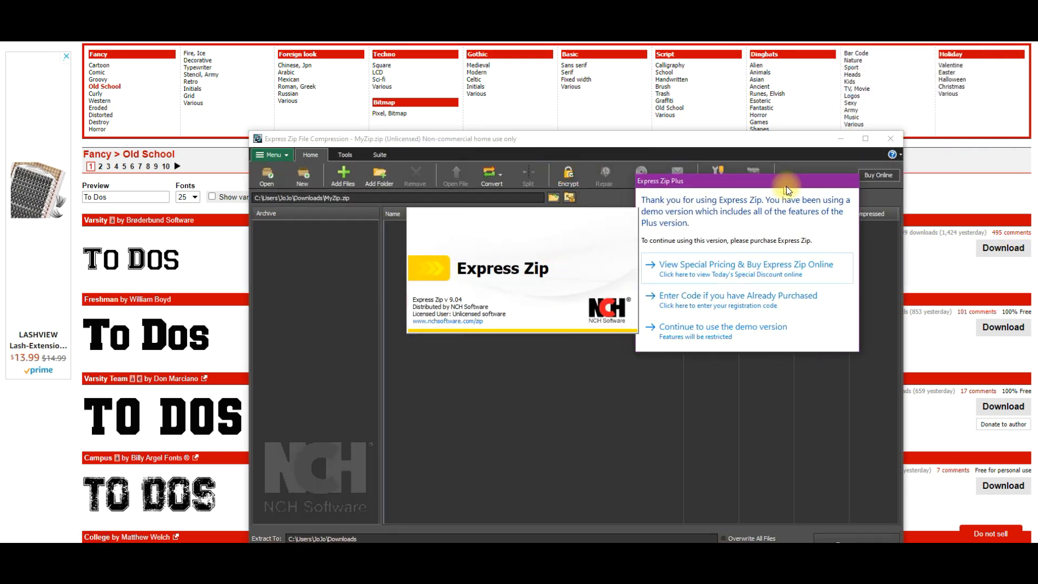
pyautogui.click(703, 331)
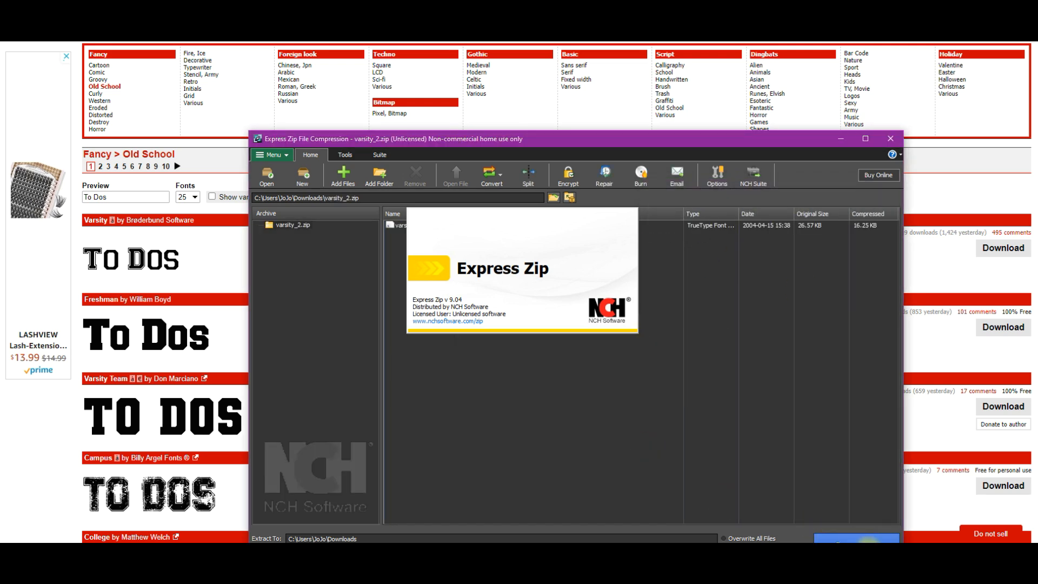
pyautogui.click(891, 139)
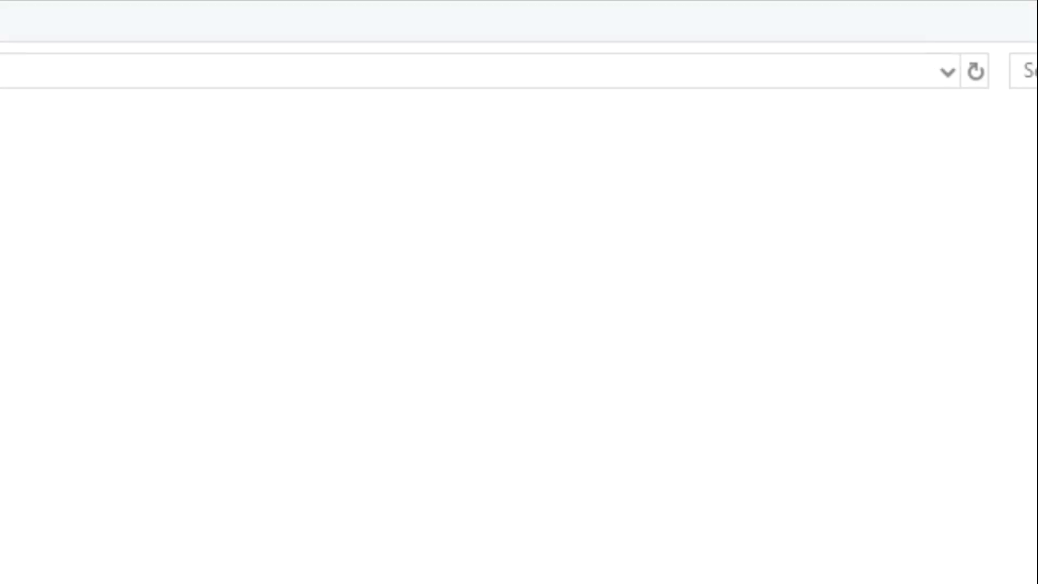
# Open varsity_regular.ttf from the varsity_2 folder in Downloads and install the Varsity Regular font.
pyautogui.click(327, 228)
pyautogui.doubleClick(177, 250)
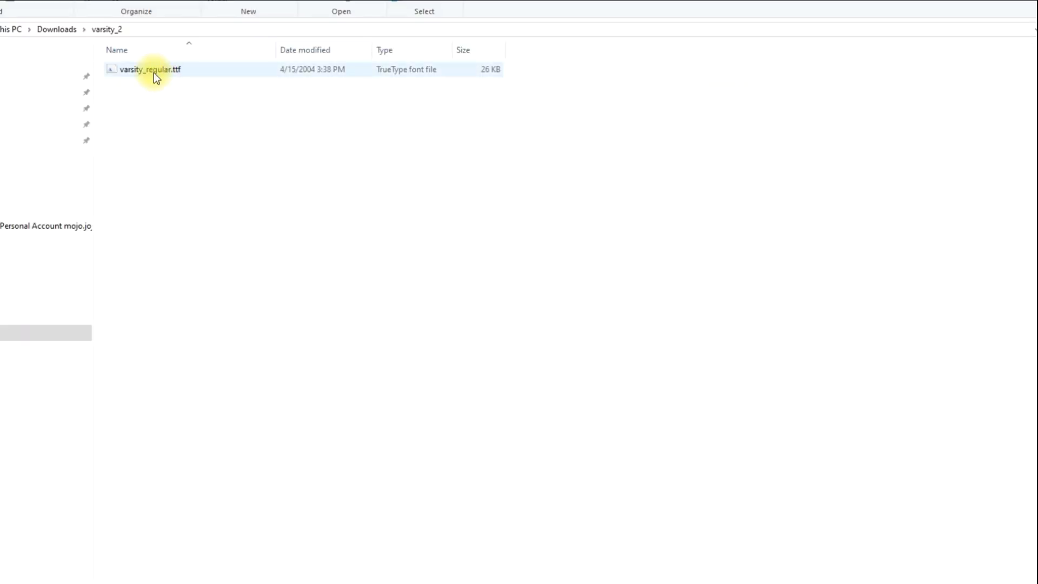
pyautogui.click(145, 71)
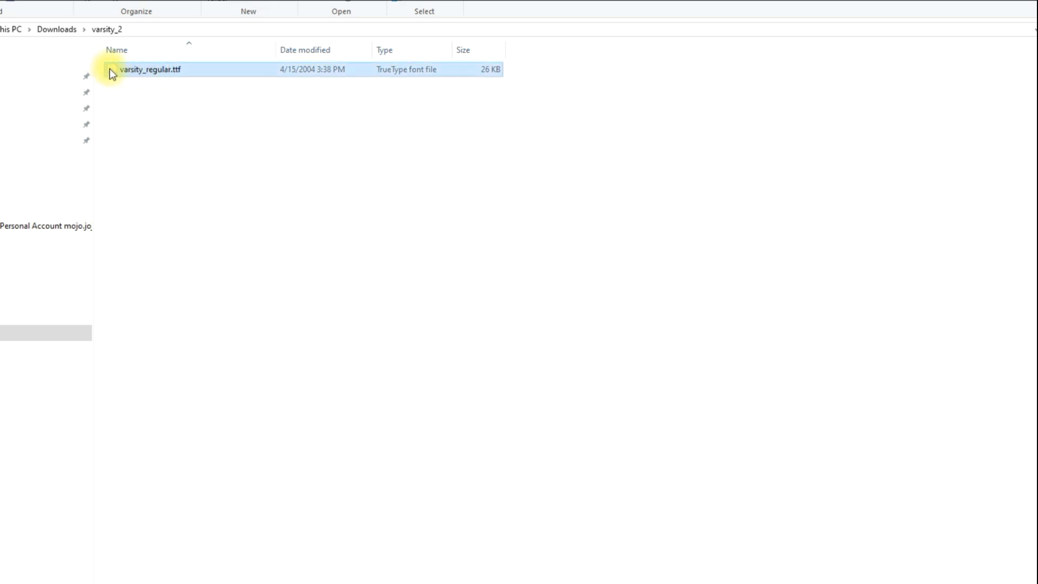
pyautogui.doubleClick(181, 70)
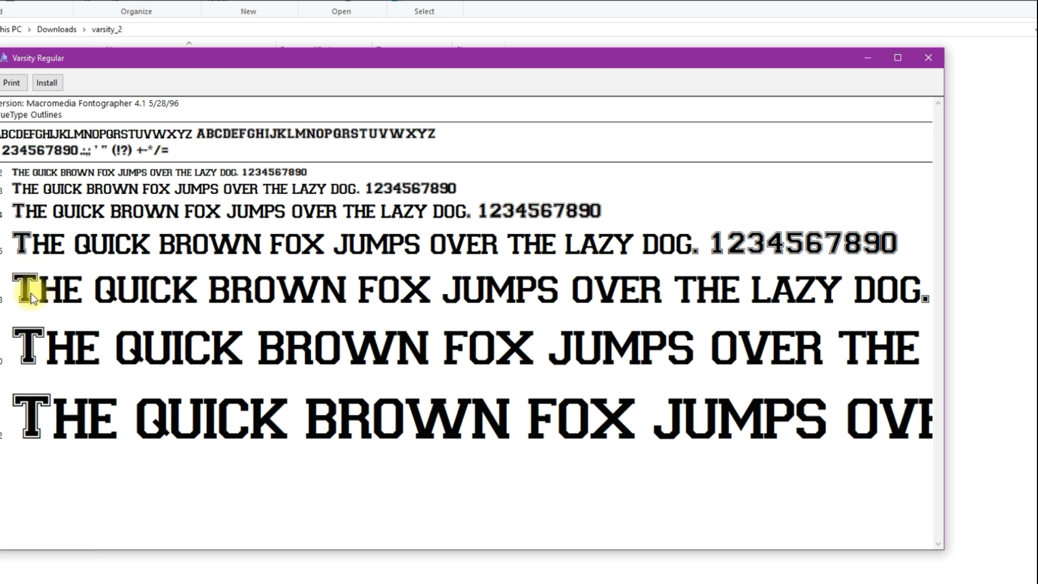
pyautogui.click(57, 86)
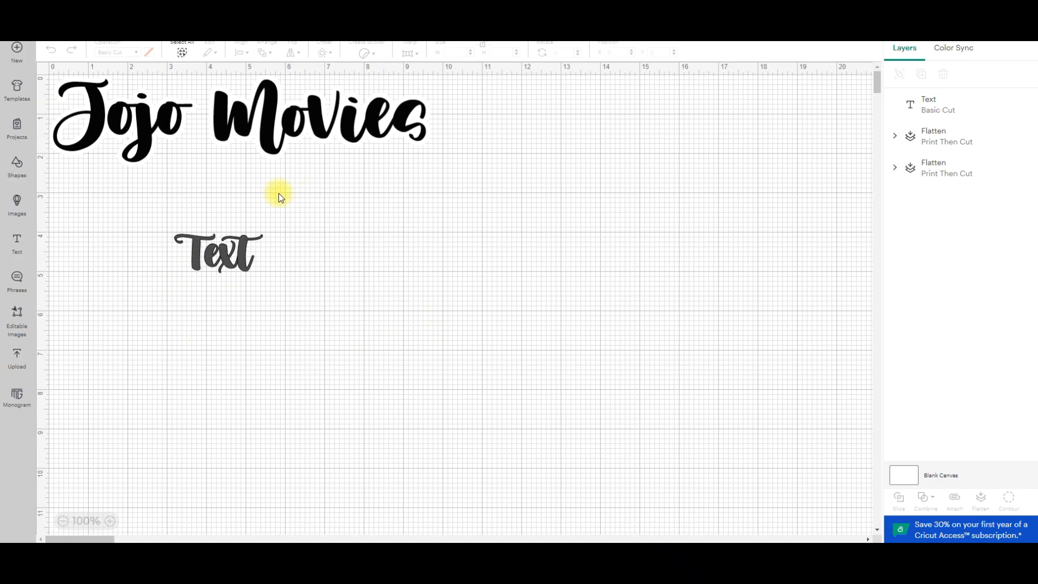
# Apply the Varsity Regular system font to the "Text" lettering and bookmark that font.
pyautogui.click(242, 250)
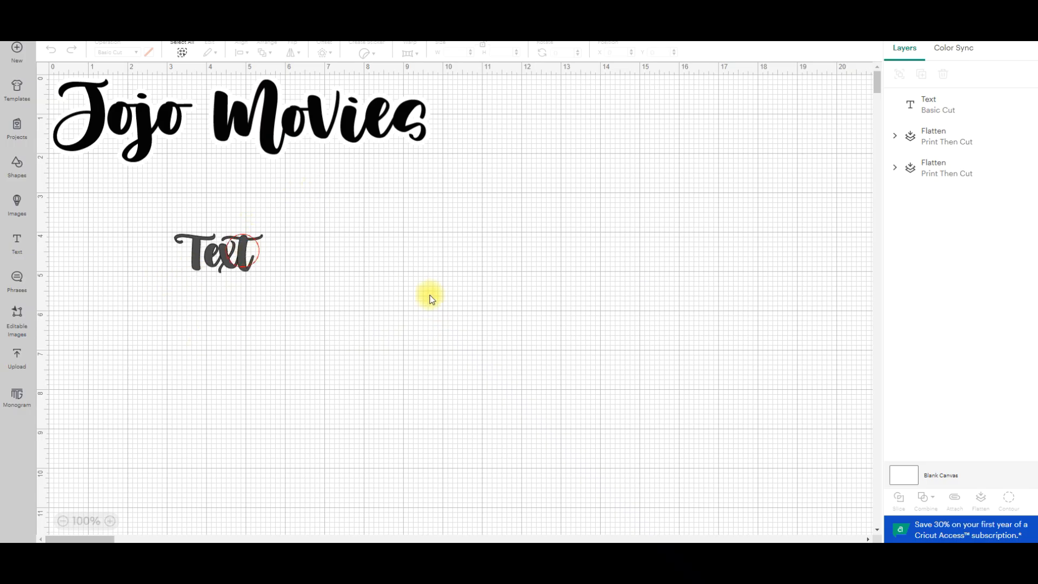
pyautogui.click(109, 80)
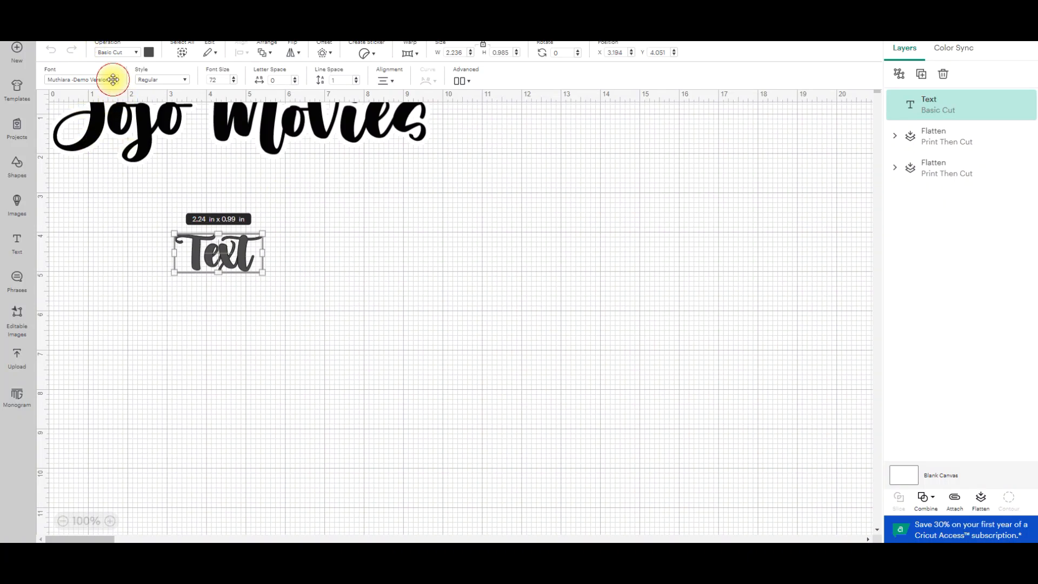
pyautogui.click(153, 78)
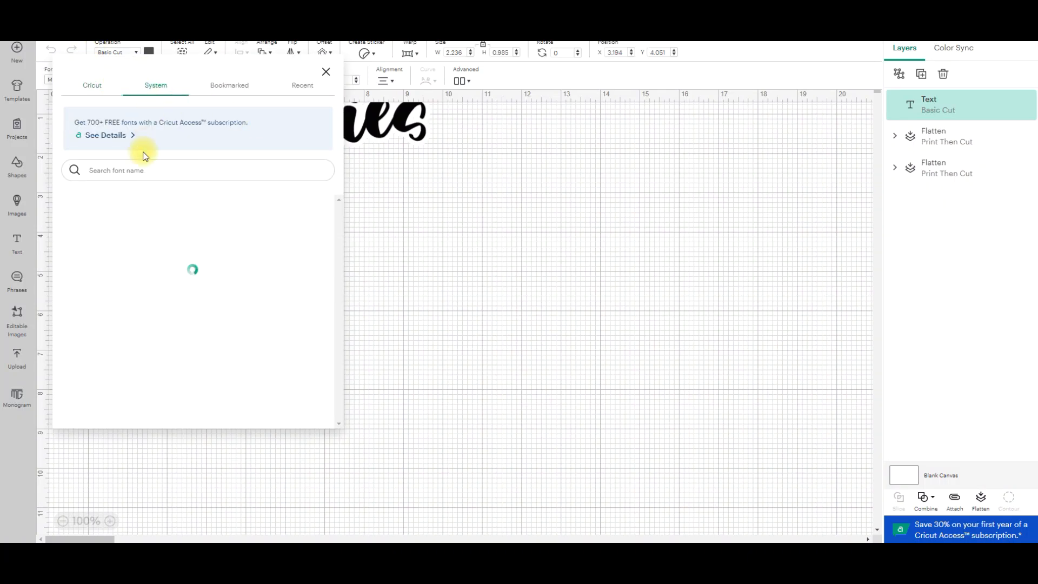
pyautogui.click(135, 168)
pyautogui.write('varist')
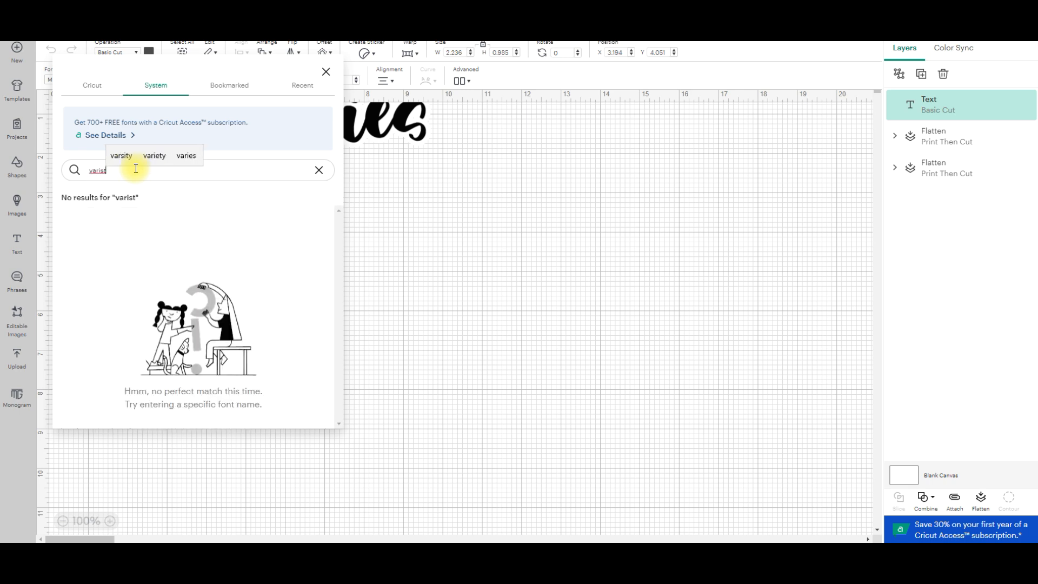
pyautogui.press('BackSpace')
pyautogui.press('BackSpace')
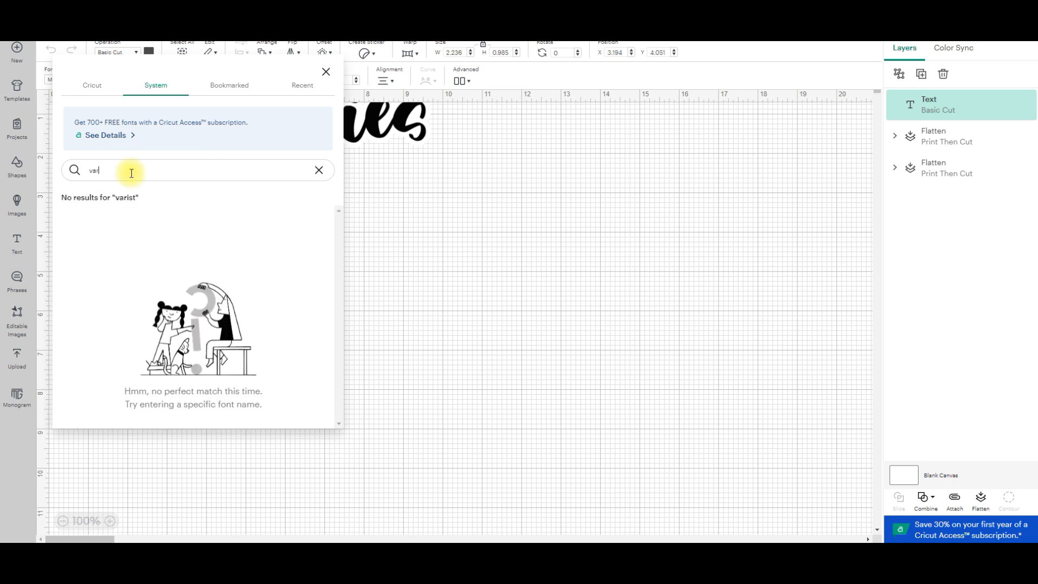
pyautogui.write('rsit')
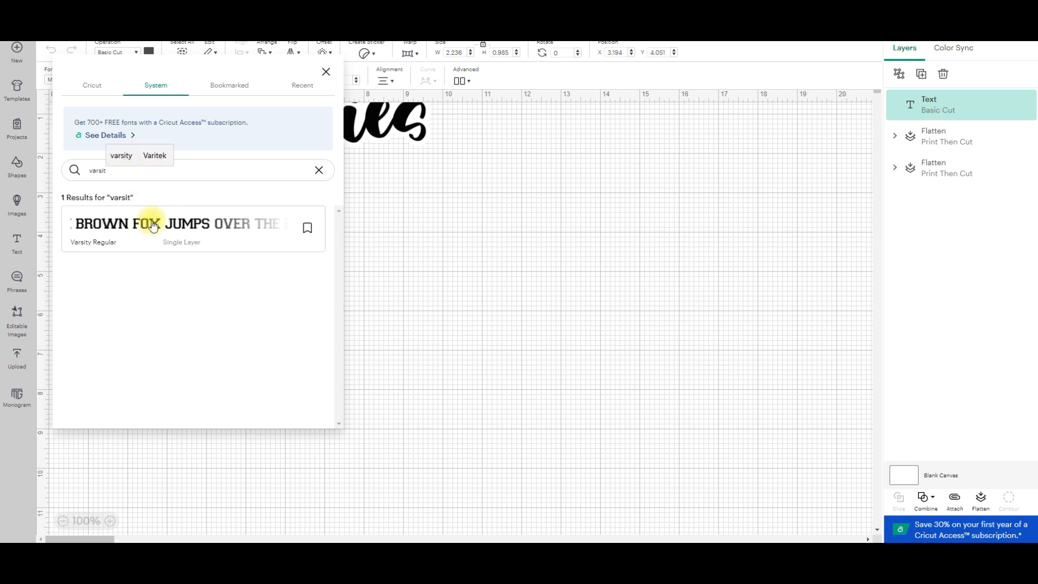
pyautogui.click(153, 225)
pyautogui.click(307, 228)
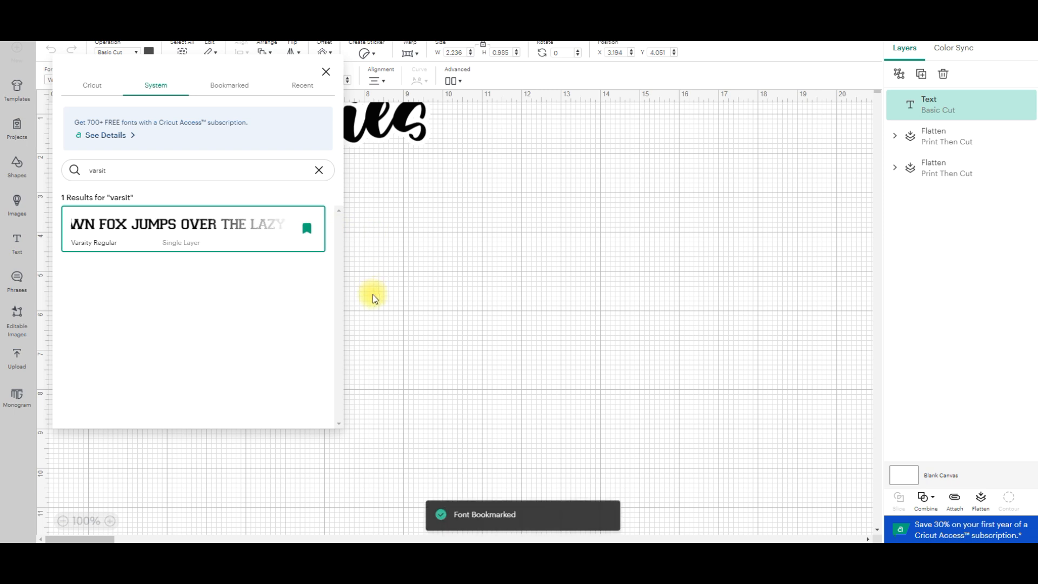
# Enlarge the "Text" lettering on the canvas to about 9.9 by 3 in.
pyautogui.click(426, 248)
pyautogui.click(255, 250)
pyautogui.moveTo(269, 269); pyautogui.dragTo(527, 361)
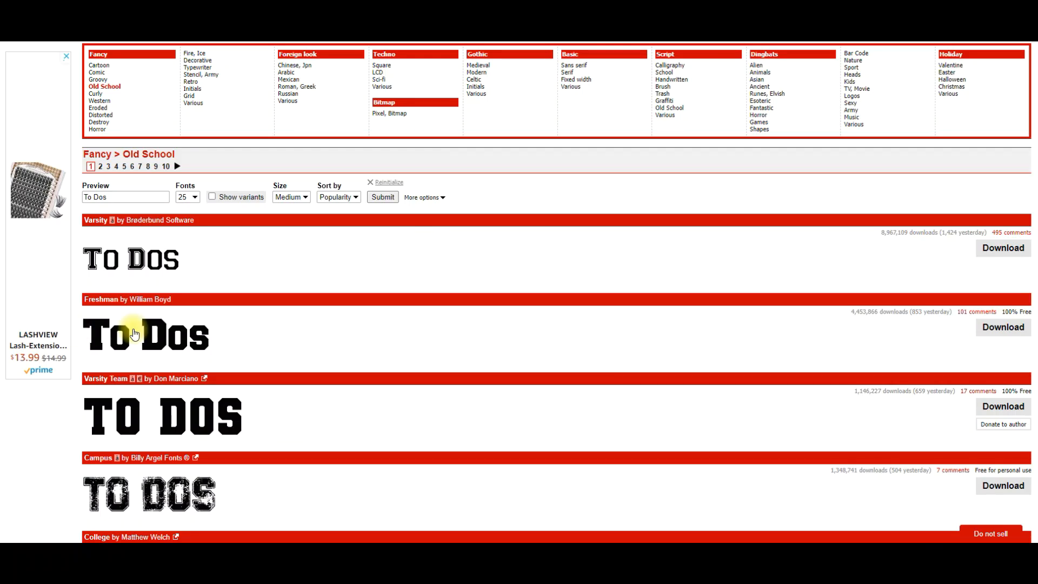
# Switch to dafont.com and look through the Old School fonts for other varsity-style lettering.
pyautogui.scroll(-10, 434, 368)
pyautogui.scroll(-5, 434, 372)
pyautogui.scroll(-3, 435, 372)
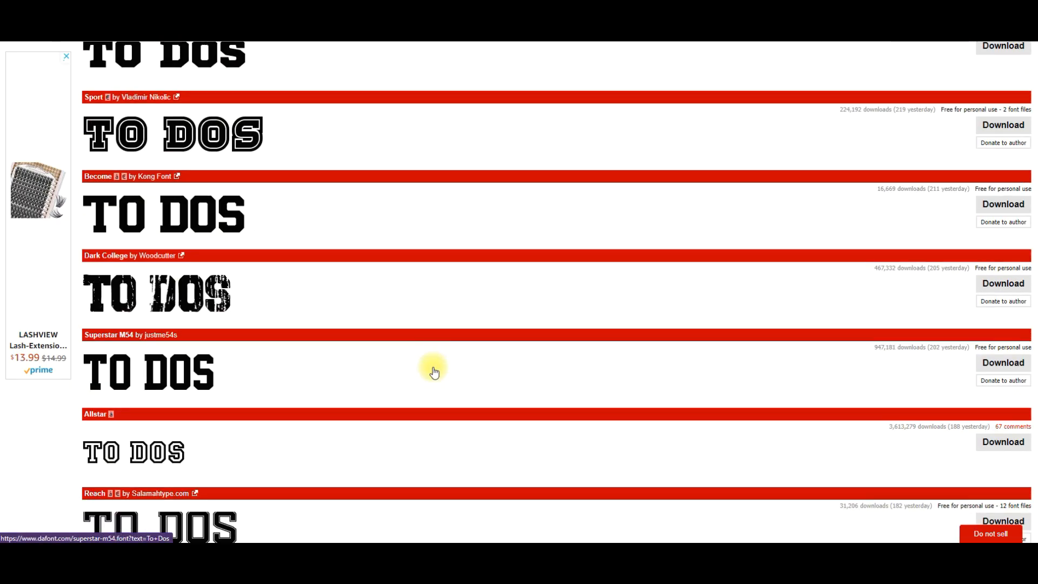
pyautogui.scroll(-5, 434, 372)
pyautogui.scroll(5, 433, 368)
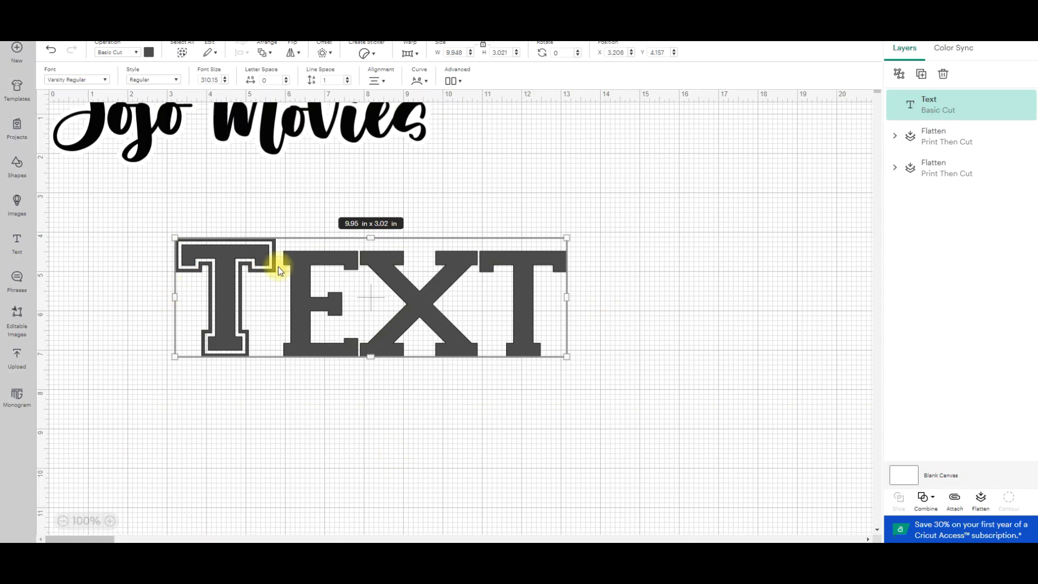
# Retype the Varsity lettering in capitals as "TEXT" and in lowercase as "text" to compare the letterforms.
pyautogui.moveTo(278, 267); pyautogui.dragTo(669, 276)
pyautogui.doubleClick(348, 260)
pyautogui.click(352, 278)
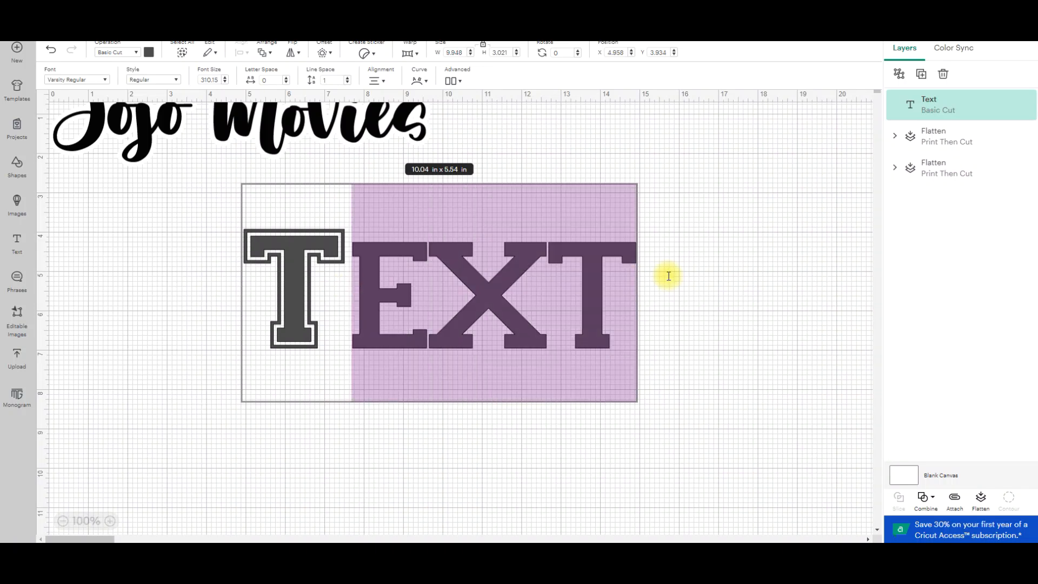
pyautogui.write('EXT')
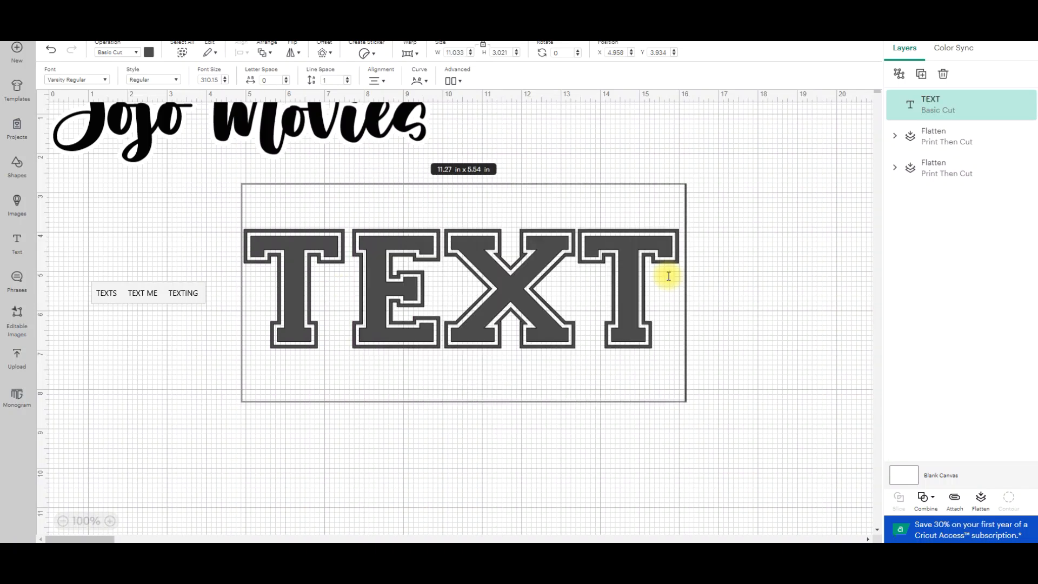
pyautogui.press('BackSpace')
pyautogui.press('BackSpace')
pyautogui.press('BackSpace')
pyautogui.press('BackSpace')
pyautogui.write('text')
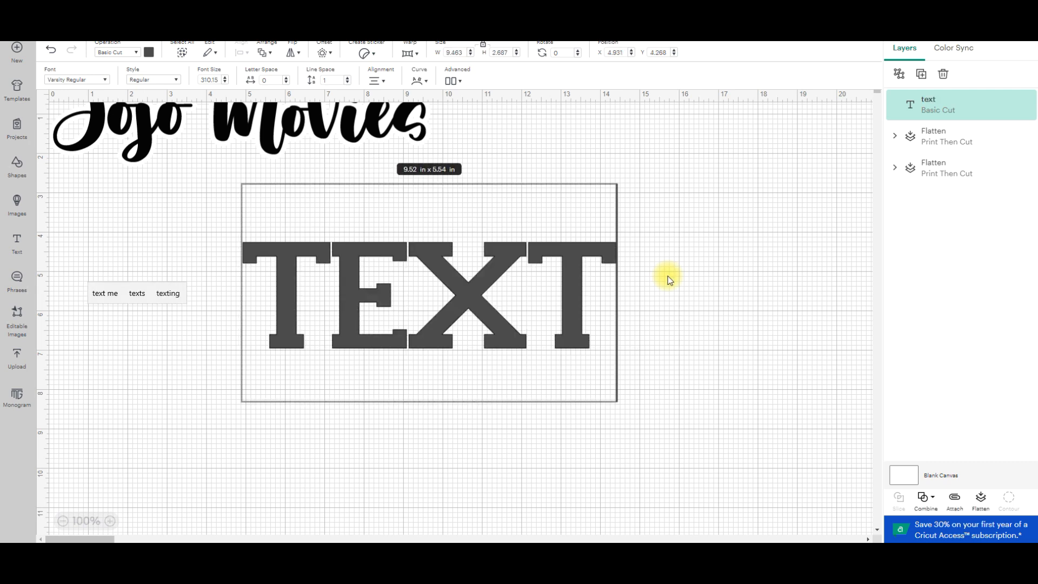
# Replace the Varsity lettering's wording with "JOJO" in capitals.
pyautogui.press('BackSpace')
pyautogui.press('BackSpace')
pyautogui.press('BackSpace')
pyautogui.press('BackSpace')
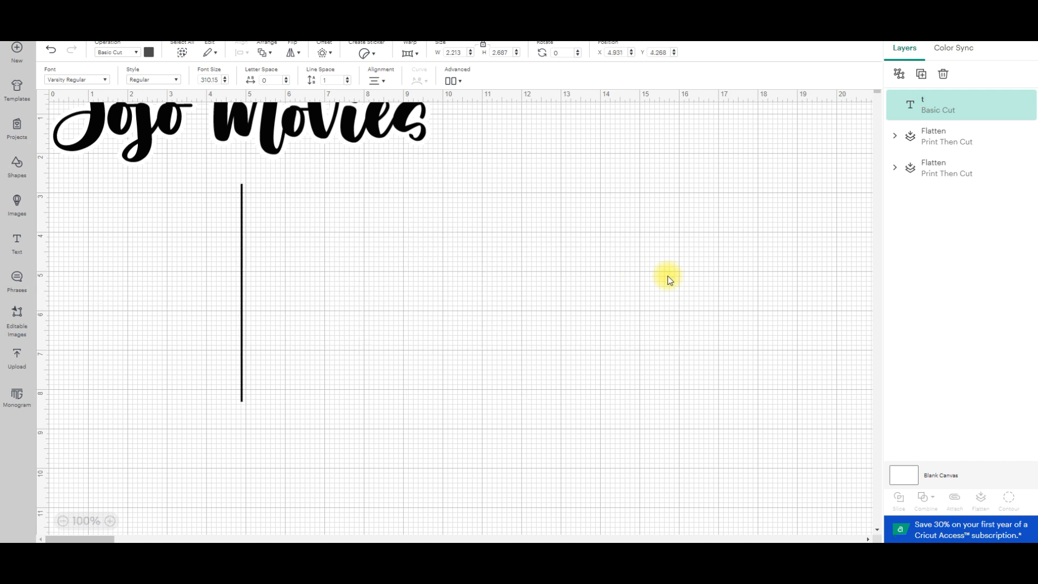
pyautogui.write('JOJO')
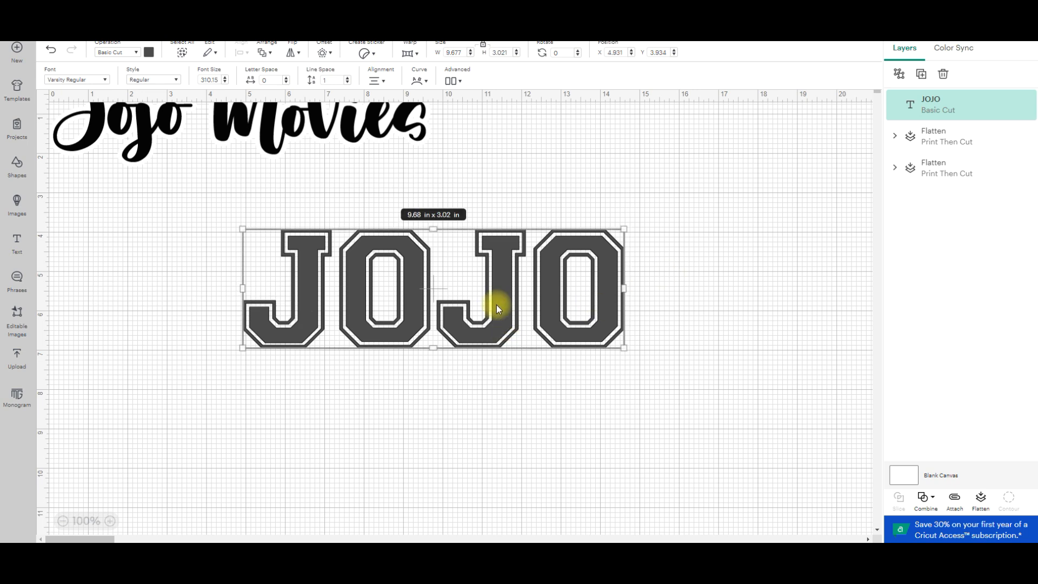
# Move the "JOJO" lettering up beneath "Jojo Movies" and set its color to black.
pyautogui.moveTo(497, 304); pyautogui.dragTo(444, 275)
pyautogui.click(149, 52)
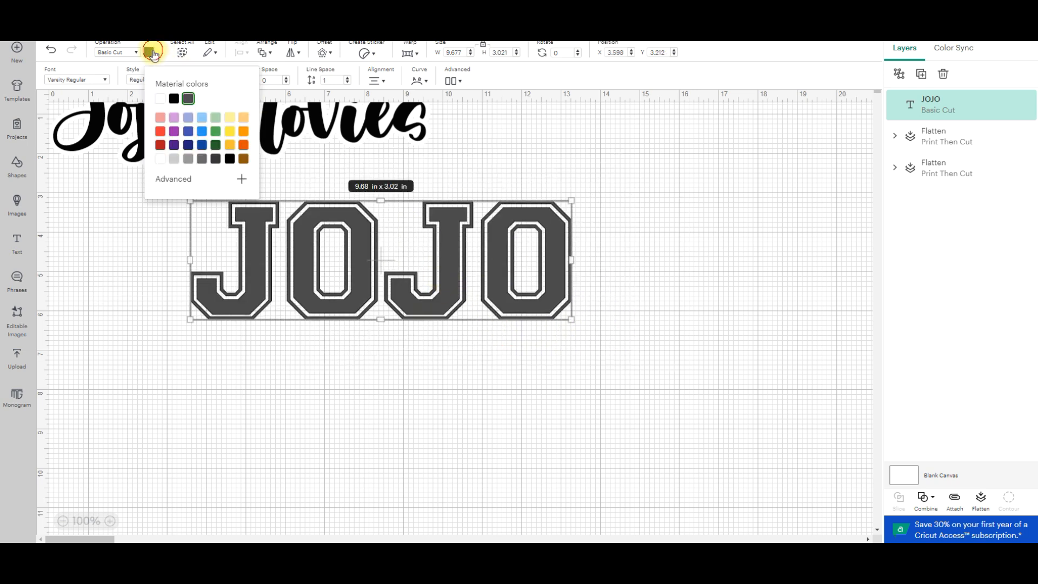
pyautogui.click(174, 99)
pyautogui.click(424, 388)
# Enlarge the "JOJO" lettering to about 14.4 by 4.5 in and reposition it below "Jojo Movies".
pyautogui.moveTo(435, 288)
pyautogui.mouseDown()
pyautogui.moveTo(489, 297)
pyautogui.moveTo(425, 305)
pyautogui.mouseUp()
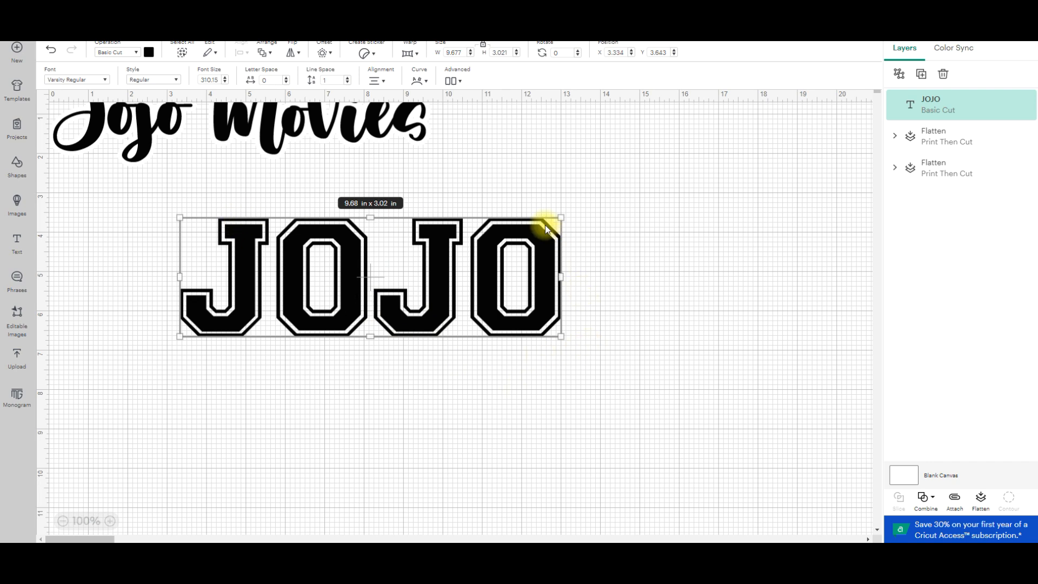
pyautogui.moveTo(561, 337); pyautogui.dragTo(633, 389)
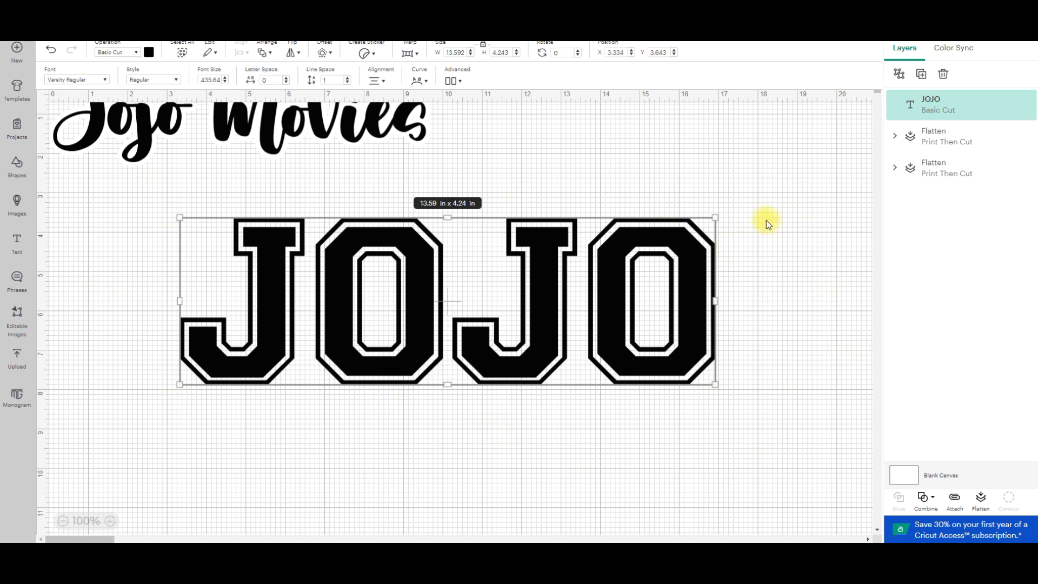
pyautogui.moveTo(703, 306); pyautogui.dragTo(621, 271)
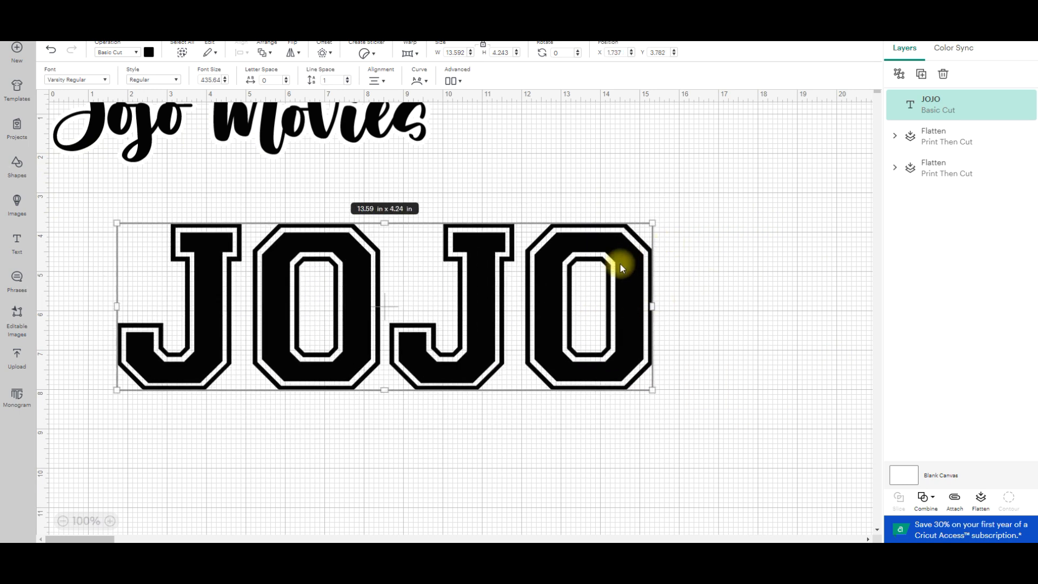
pyautogui.moveTo(658, 361); pyautogui.dragTo(692, 367)
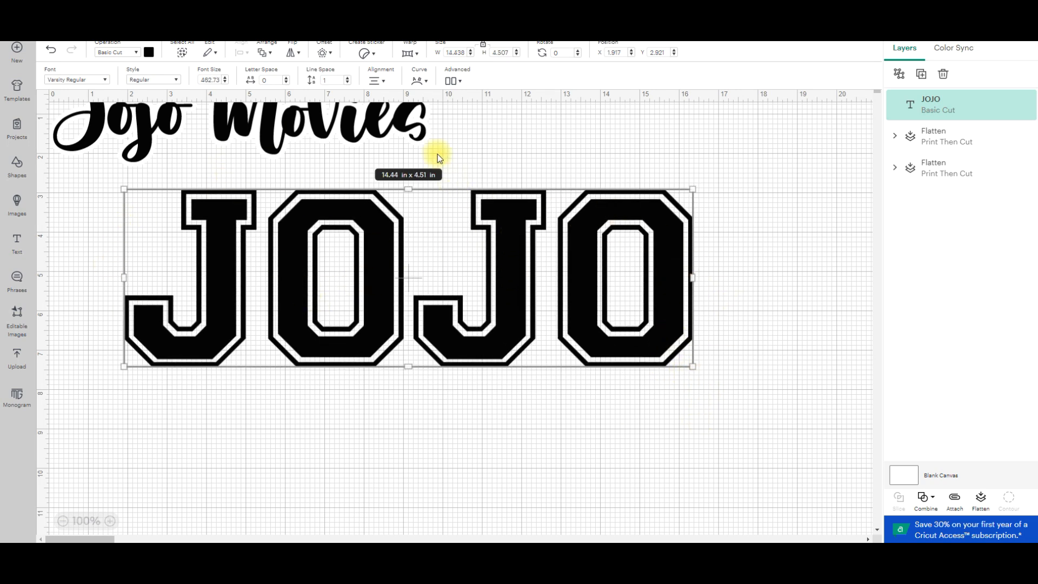
# Set the "JOJO" lettering's operation to Print Then Cut and scale it down to about 12.3 by 3.8 in.
pyautogui.click(138, 53)
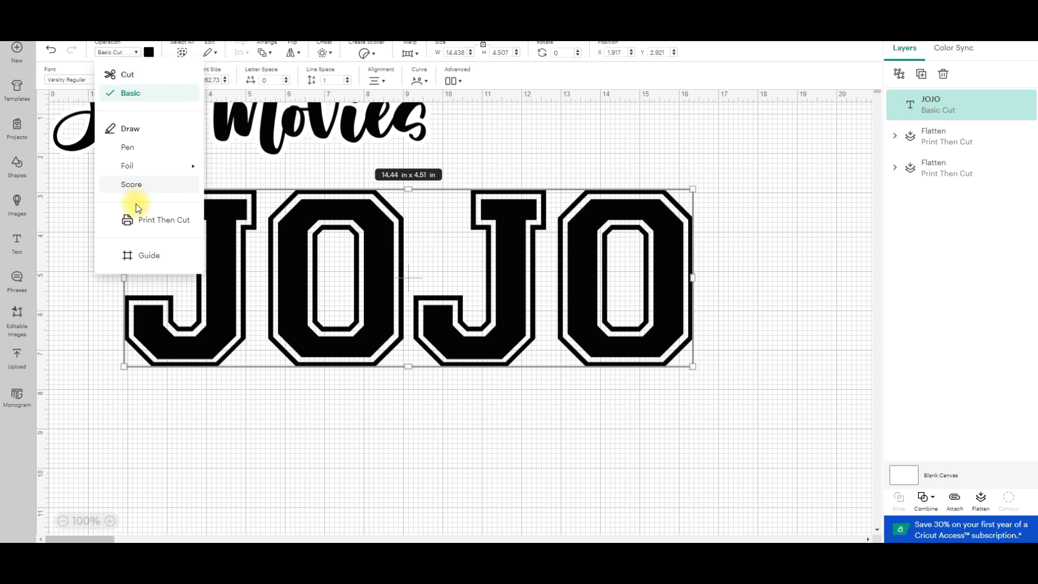
pyautogui.click(156, 221)
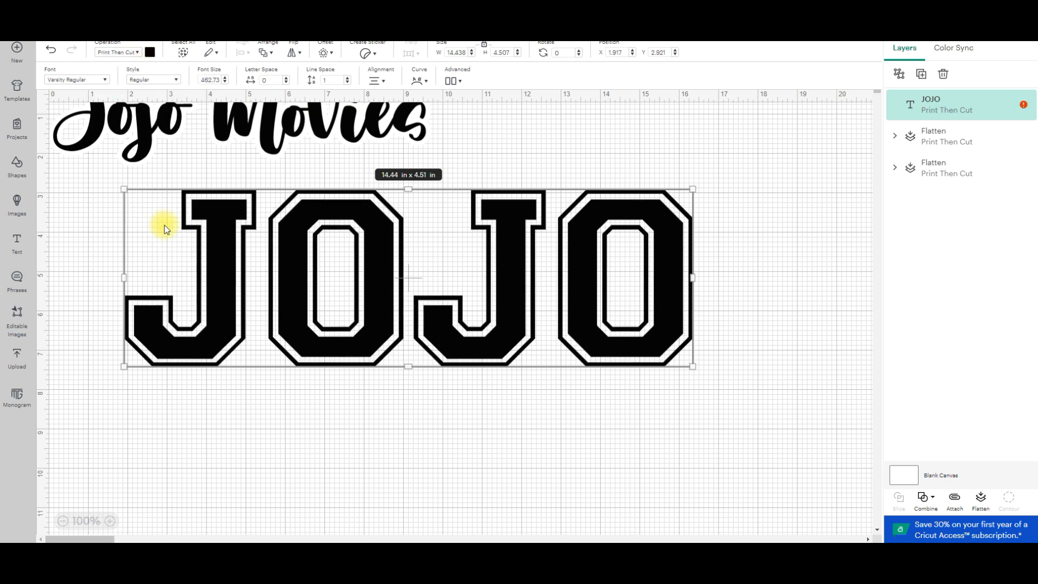
pyautogui.moveTo(420, 244); pyautogui.dragTo(514, 325)
pyautogui.moveTo(683, 364); pyautogui.dragTo(598, 308)
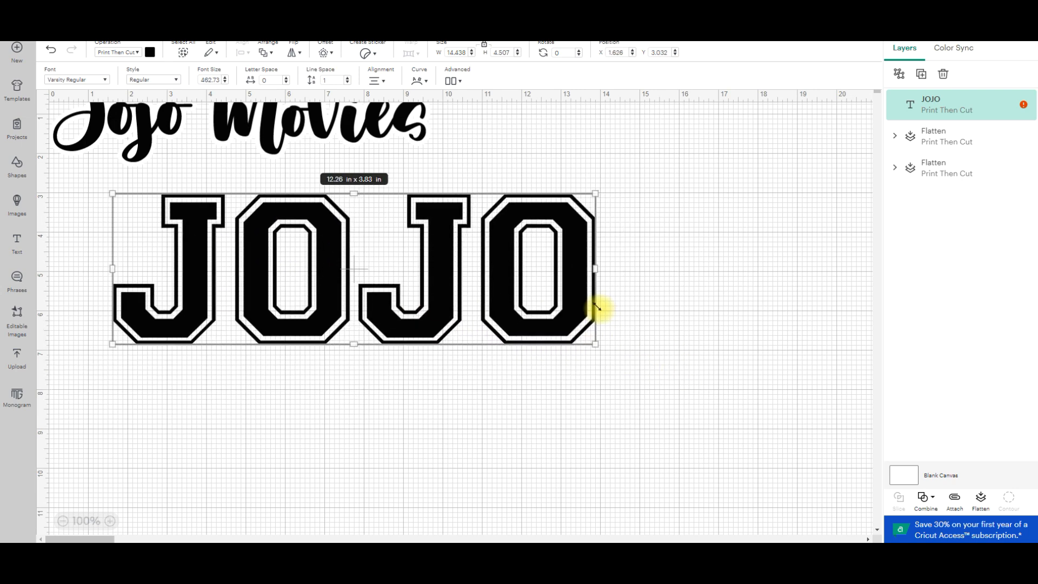
pyautogui.moveTo(319, 246); pyautogui.dragTo(353, 282)
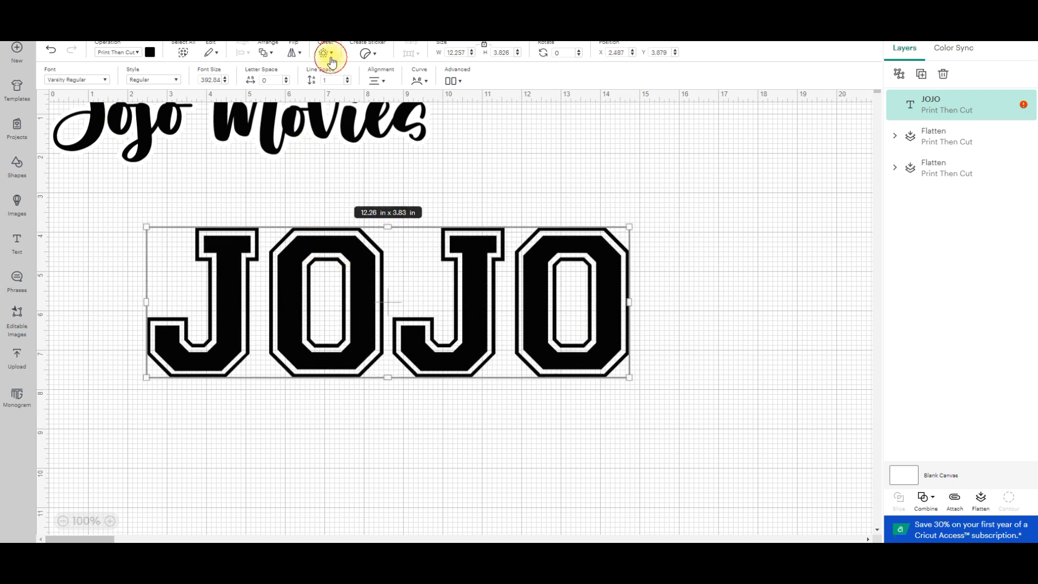
# Apply a welded, round-cornered offset of 0.319 in to the "JOJO" lettering.
pyautogui.click(327, 53)
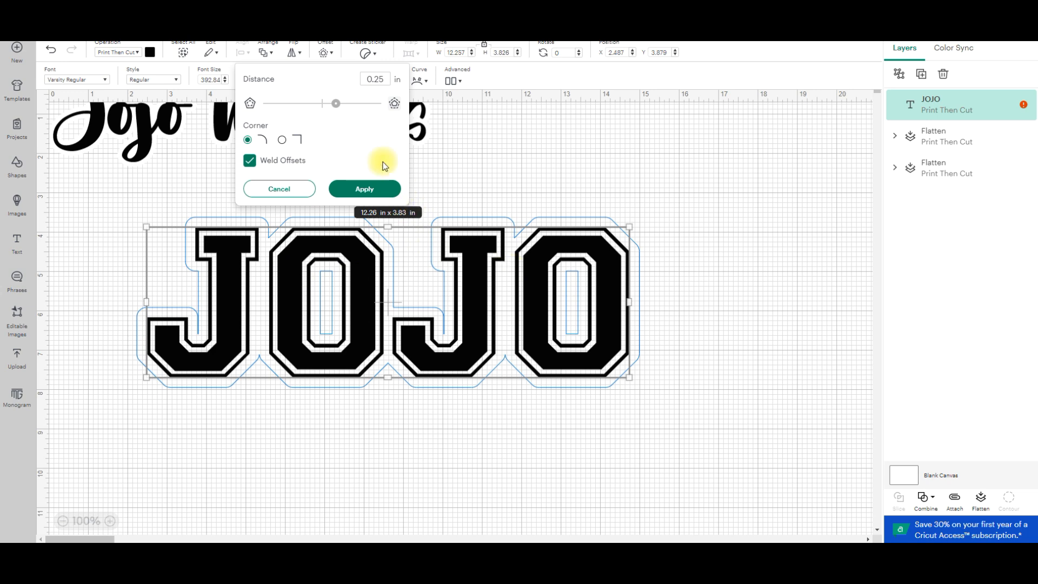
pyautogui.moveTo(335, 106); pyautogui.dragTo(340, 107)
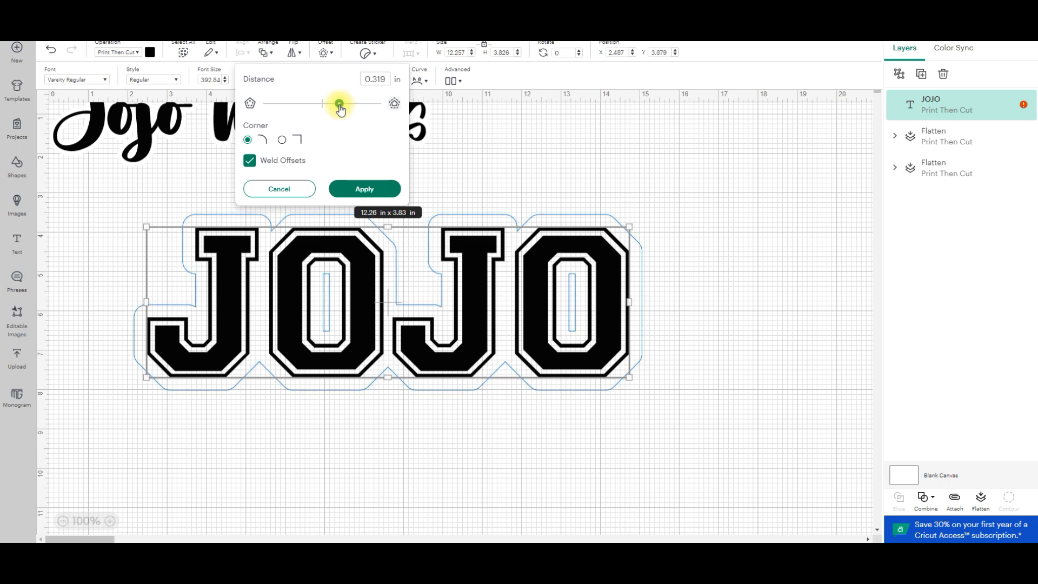
pyautogui.click(361, 188)
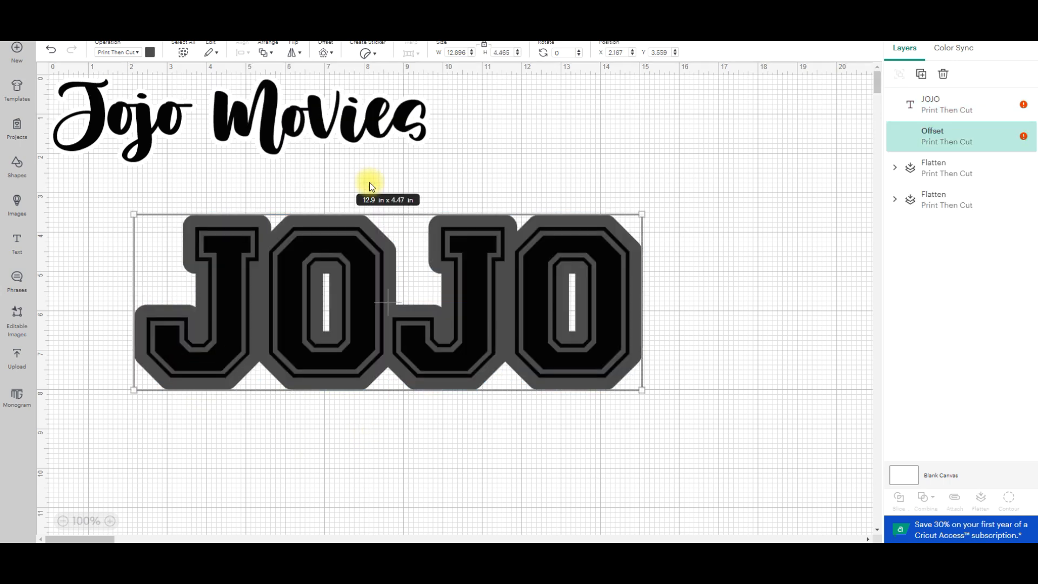
# Set the canvas background color to purple.
pyautogui.click(902, 475)
pyautogui.click(361, 51)
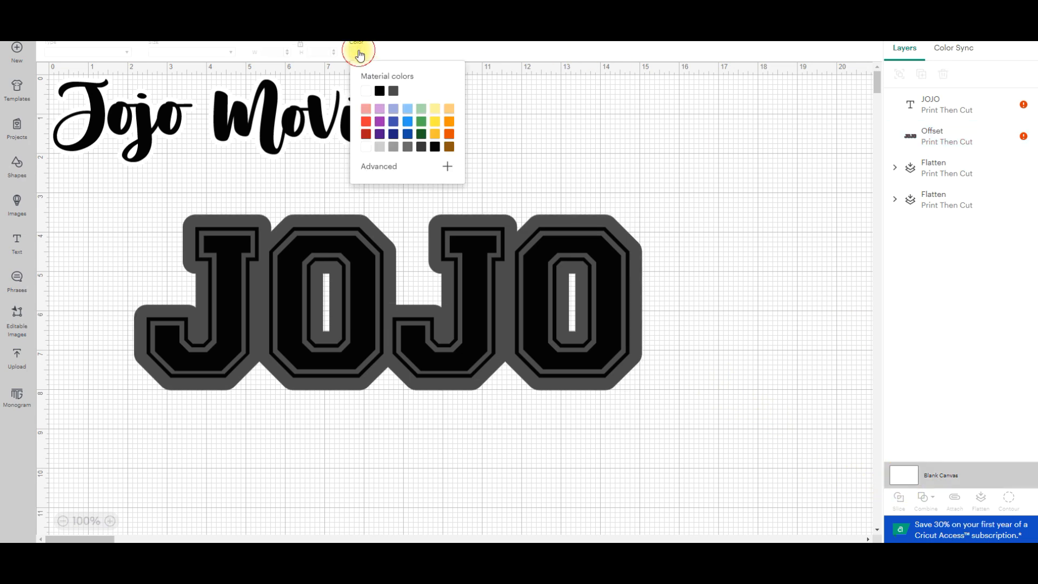
pyautogui.click(380, 129)
pyautogui.click(495, 181)
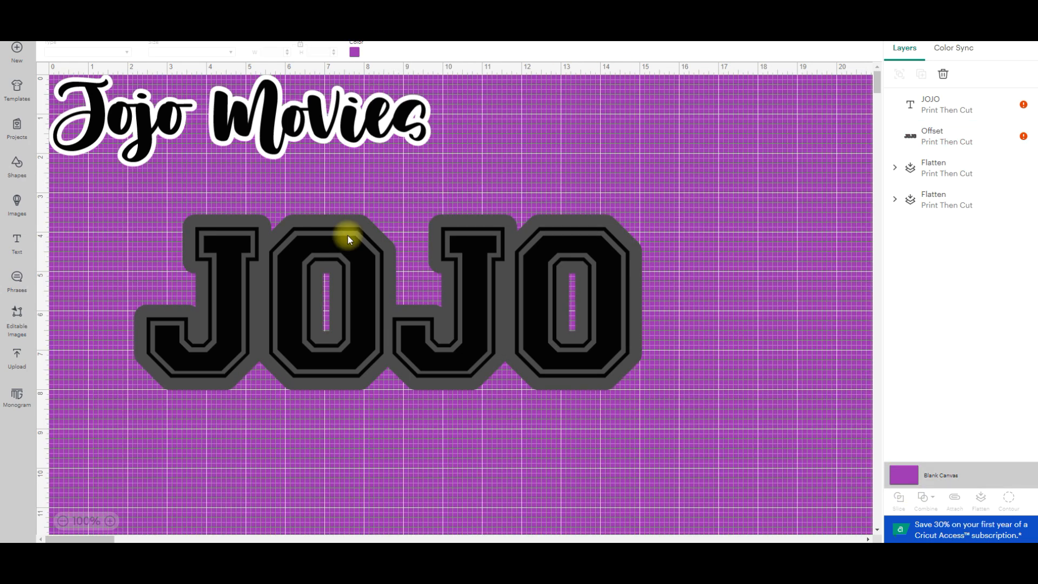
# Set the "JOJO" offset's color to white and flatten it together with the "JOJO" lettering.
pyautogui.click(298, 219)
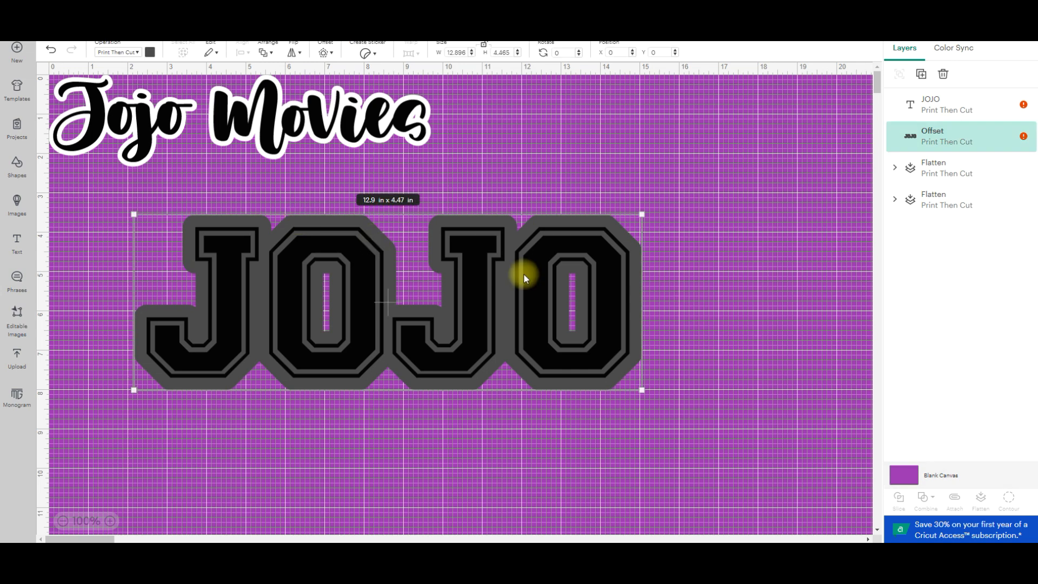
pyautogui.click(150, 52)
pyautogui.click(161, 118)
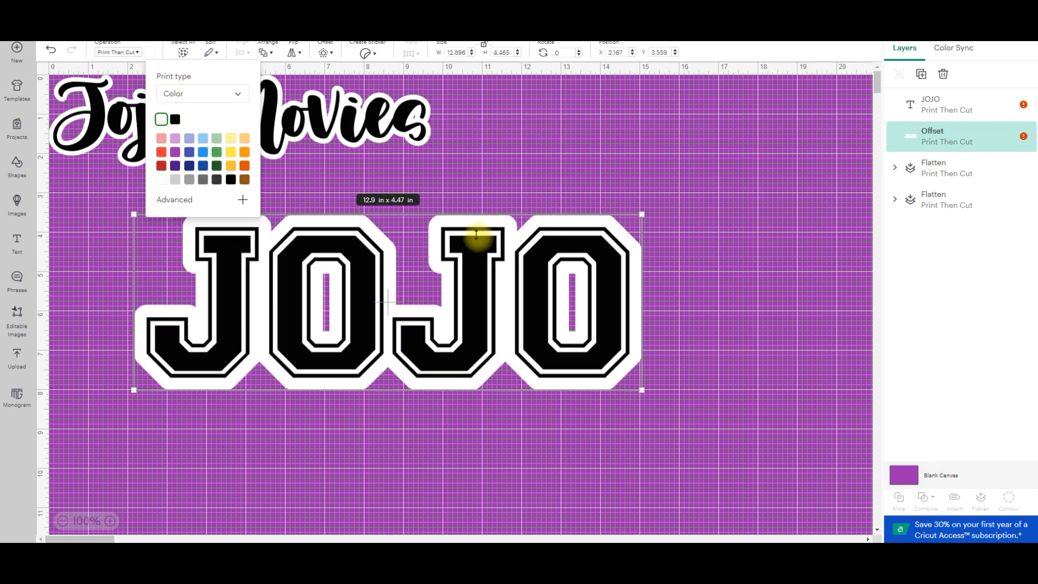
pyautogui.click(593, 157)
pyautogui.moveTo(84, 209); pyautogui.dragTo(727, 461)
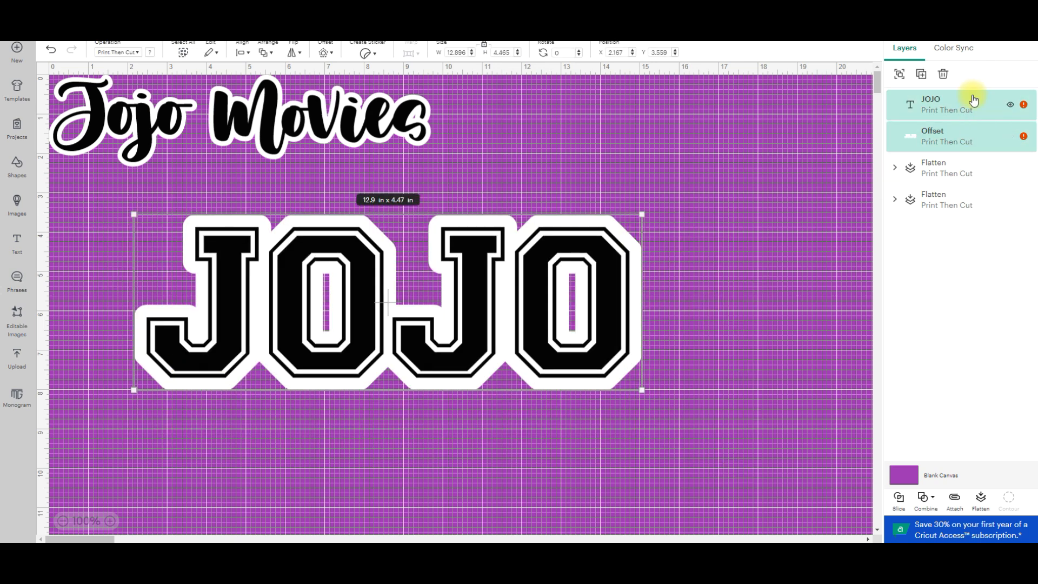
pyautogui.click(982, 507)
# Reposition the flattened "JOJO" below "Jojo Movies", near the canvas's left edge.
pyautogui.moveTo(345, 248); pyautogui.dragTo(260, 225)
pyautogui.click(697, 343)
pyautogui.click(487, 289)
pyautogui.click(682, 318)
pyautogui.click(487, 276)
pyautogui.moveTo(499, 260); pyautogui.dragTo(533, 271)
pyautogui.click(679, 272)
pyautogui.moveTo(367, 301); pyautogui.dragTo(334, 283)
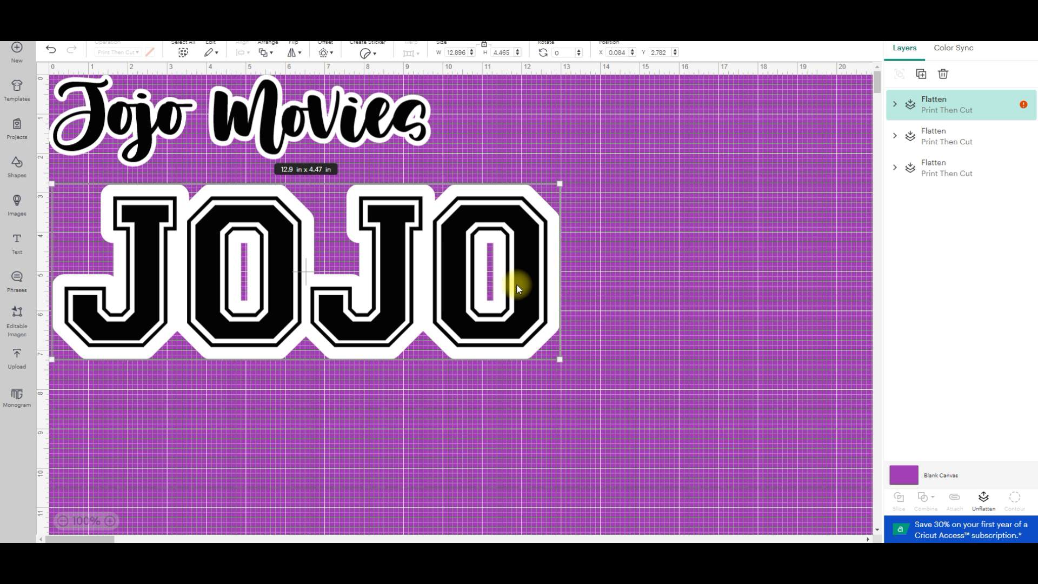
pyautogui.moveTo(424, 255); pyautogui.dragTo(311, 332)
# Insert a square shape and place it over the first "O" of the flattened "JOJO".
pyautogui.click(25, 181)
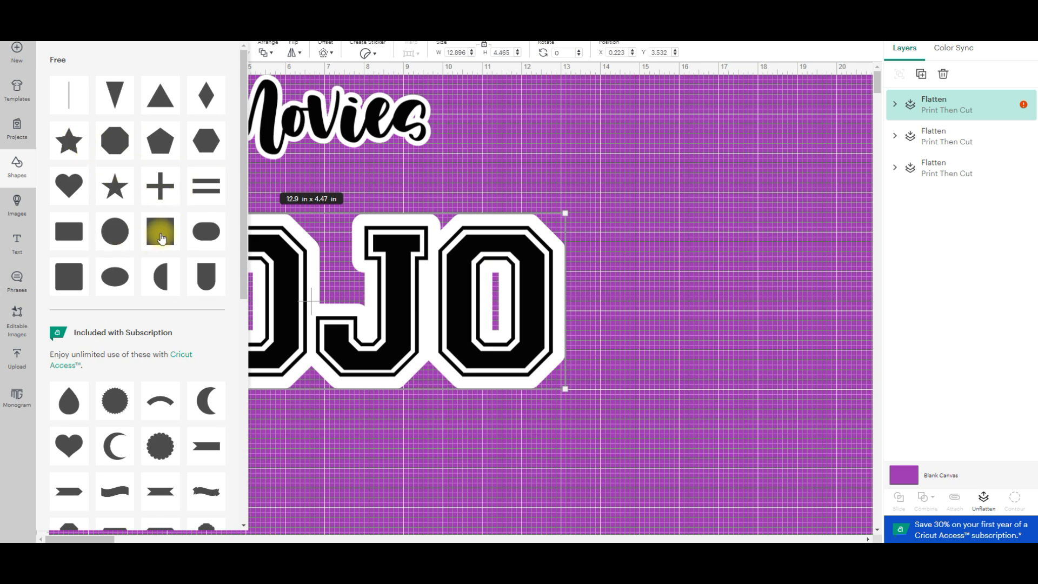
pyautogui.click(160, 236)
pyautogui.moveTo(144, 144); pyautogui.dragTo(303, 268)
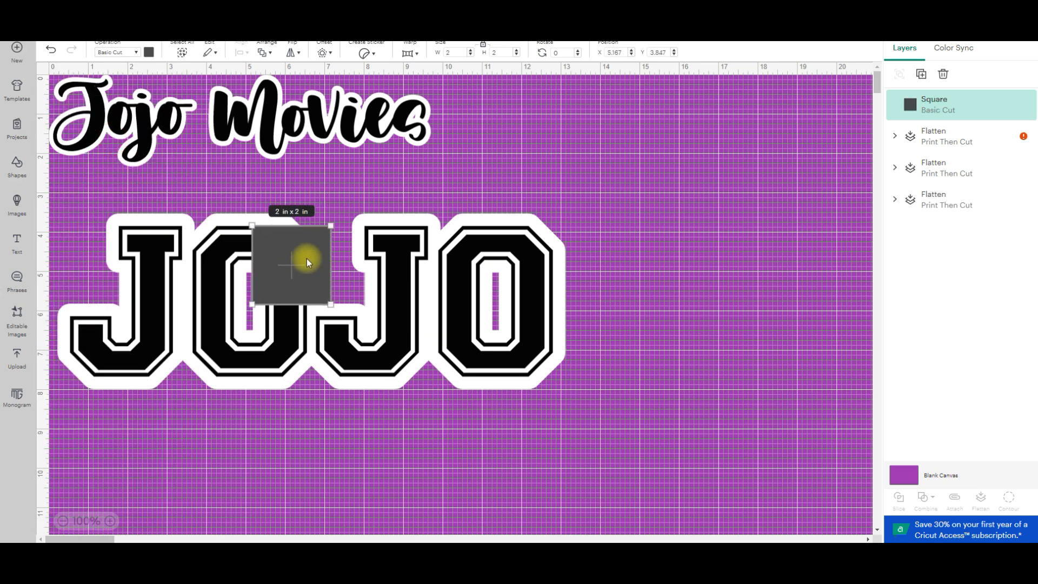
# Resize the square to about 0.36 x 1.74 in over the first "O" opening and place a copy over the second "O" opening.
pyautogui.moveTo(307, 286); pyautogui.dragTo(254, 307)
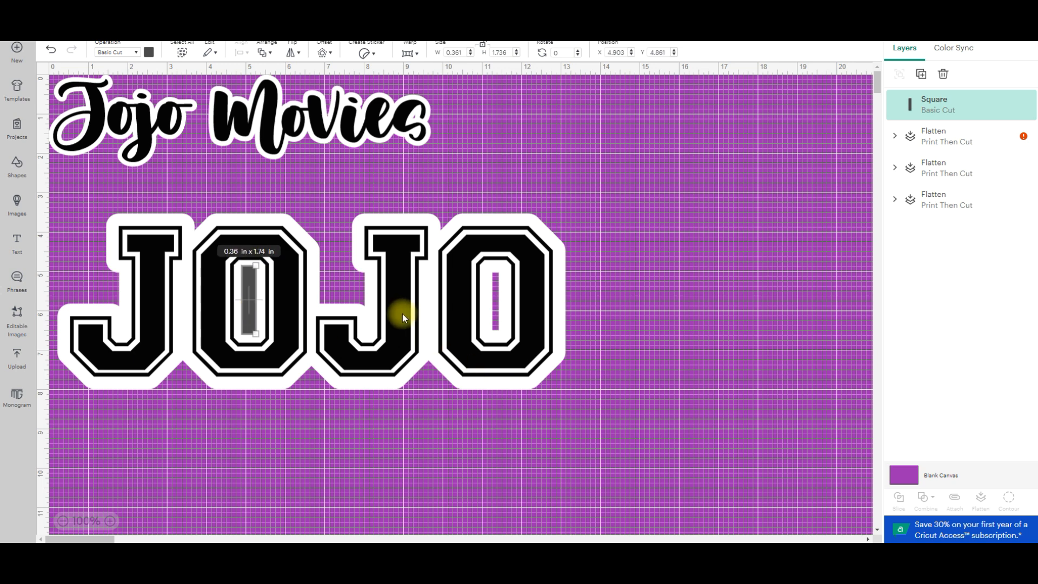
pyautogui.hotkey('ctrl', 'v')
pyautogui.moveTo(102, 141); pyautogui.dragTo(495, 306)
# Set the rectangle in the first "O" to Print Then Cut and color it white.
pyautogui.click(252, 289)
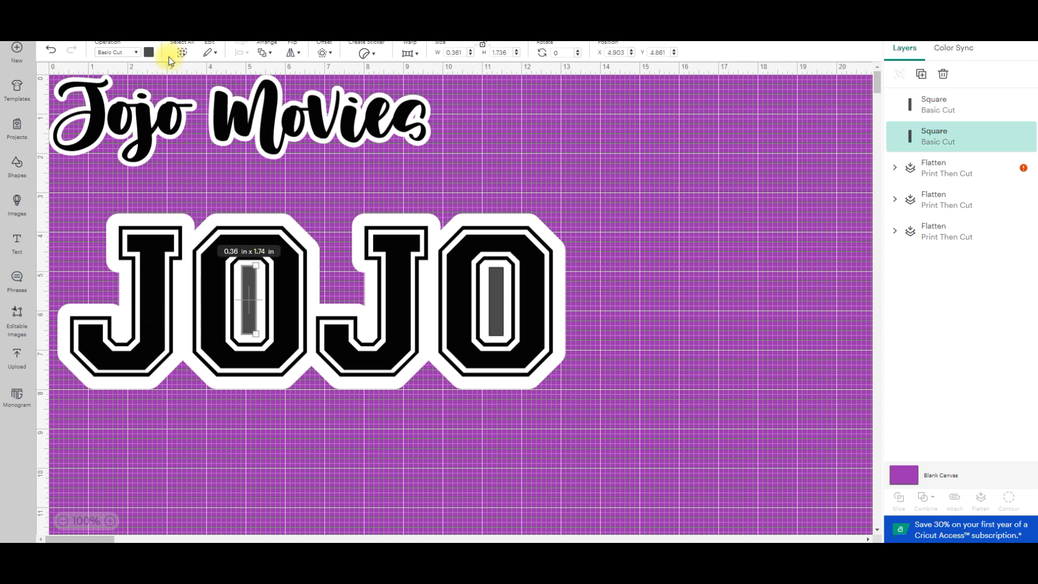
pyautogui.click(134, 53)
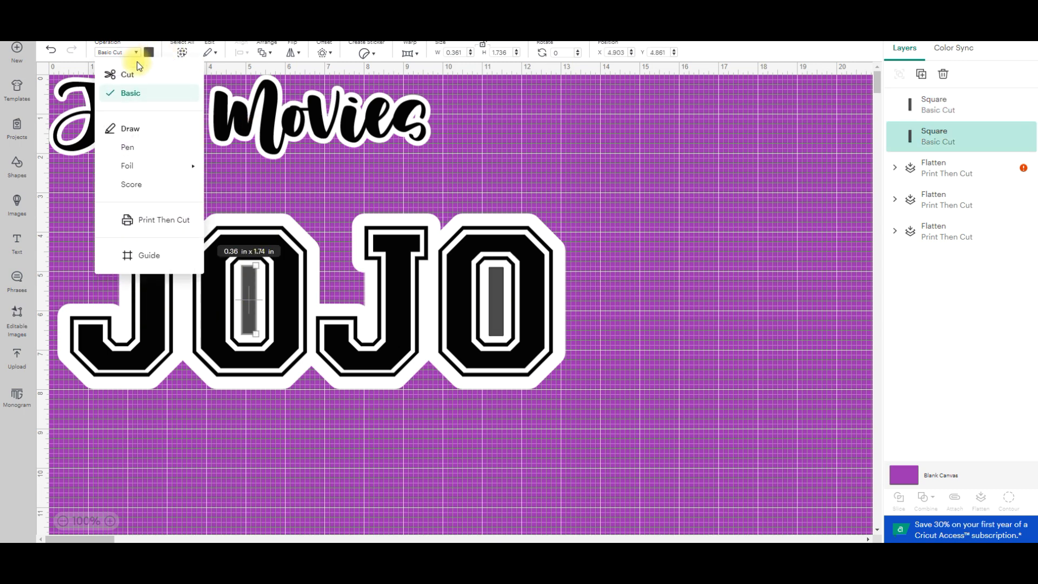
pyautogui.click(158, 224)
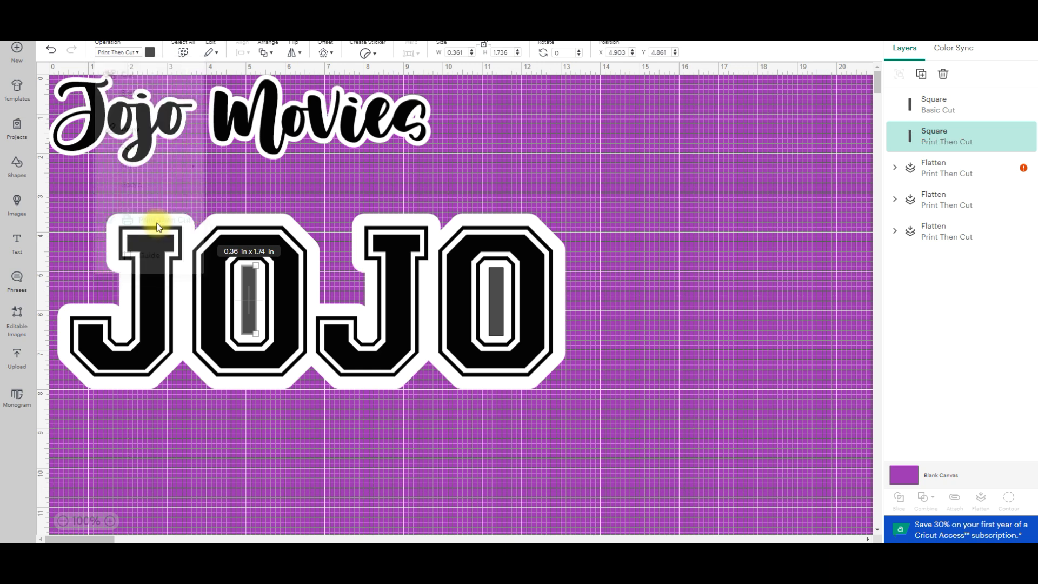
pyautogui.click(150, 52)
pyautogui.click(157, 128)
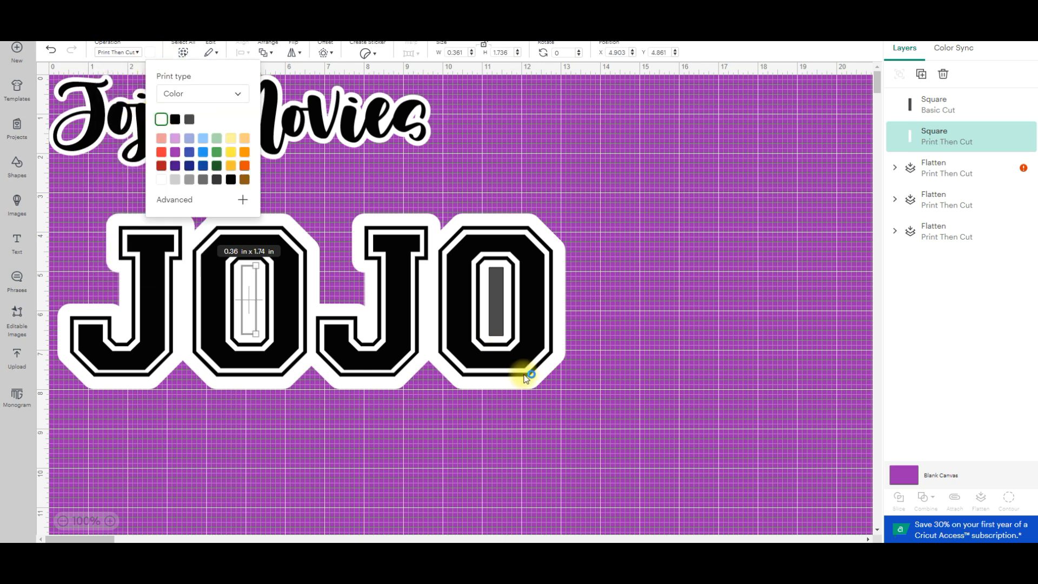
# Set the rectangle in the second "O" to Print Then Cut and color it white.
pyautogui.click(494, 291)
pyautogui.click(139, 57)
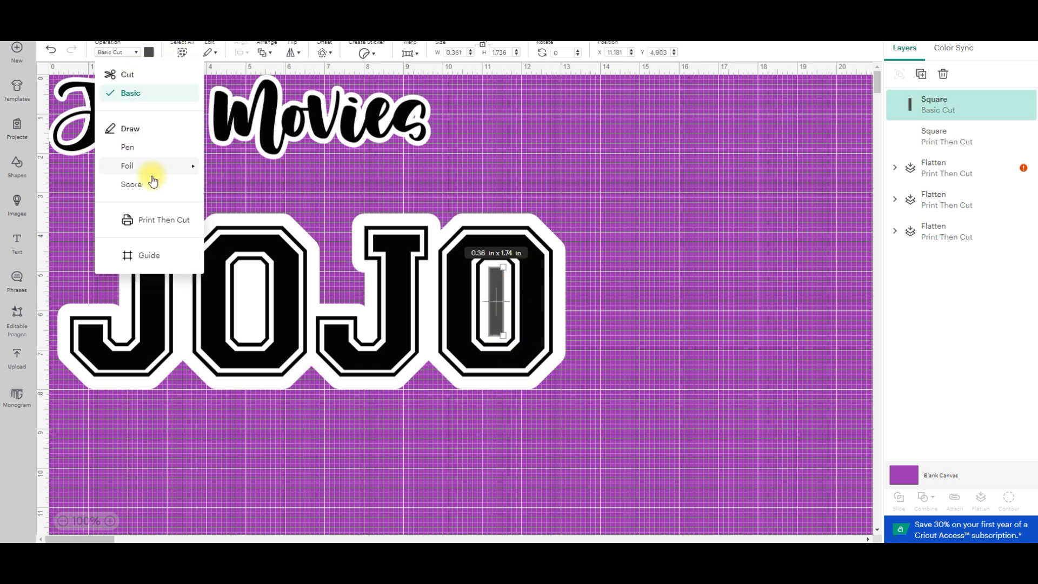
pyautogui.click(152, 221)
pyautogui.click(150, 52)
pyautogui.click(158, 129)
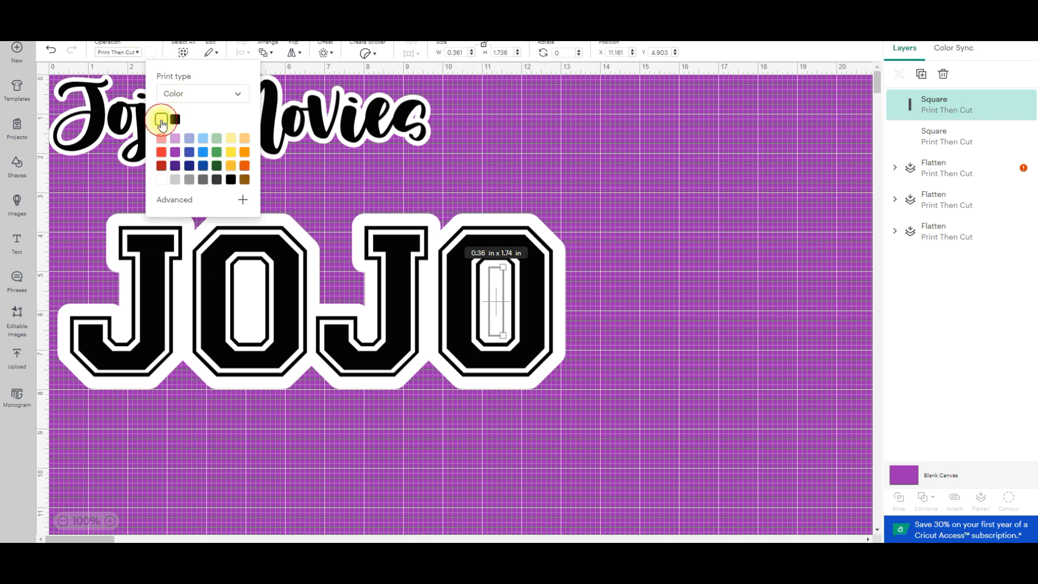
pyautogui.click(607, 294)
# Select both white rectangles in the "O" openings and send them to the back.
pyautogui.click(493, 298)
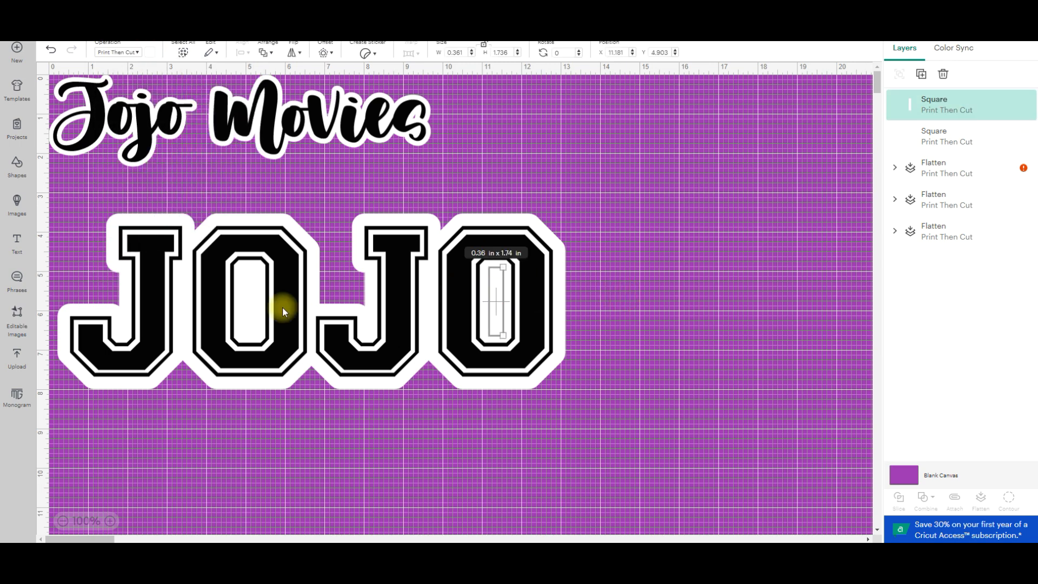
pyautogui.keyDown('shift'); pyautogui.click(250, 296); pyautogui.keyUp('shift')
pyautogui.click(276, 57)
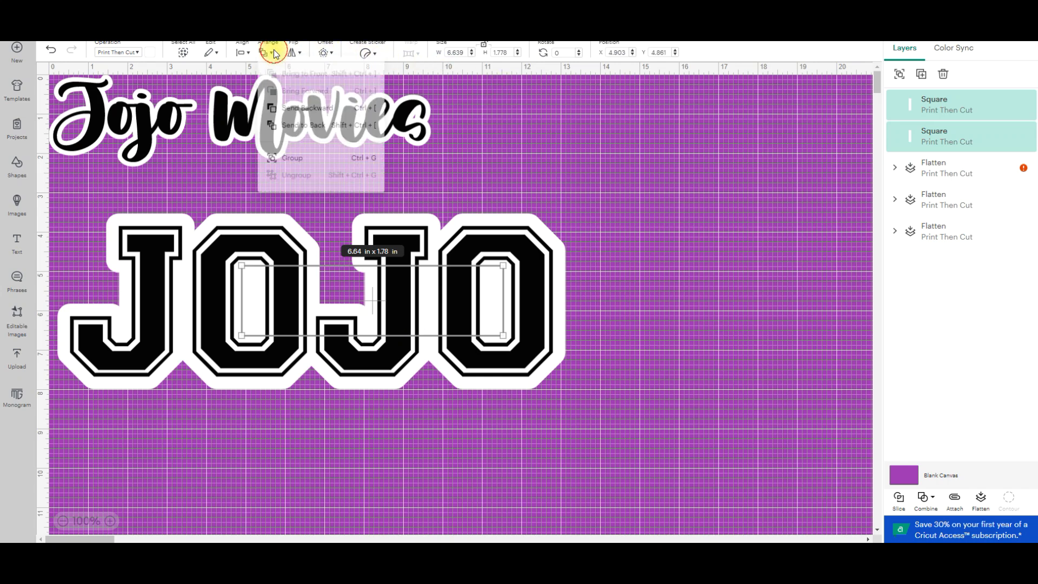
pyautogui.click(317, 133)
# Flatten "JOJO" together with both white rectangles and move it just below "Jojo Movies" near the canvas's left edge.
pyautogui.click(679, 213)
pyautogui.moveTo(53, 199); pyautogui.dragTo(737, 486)
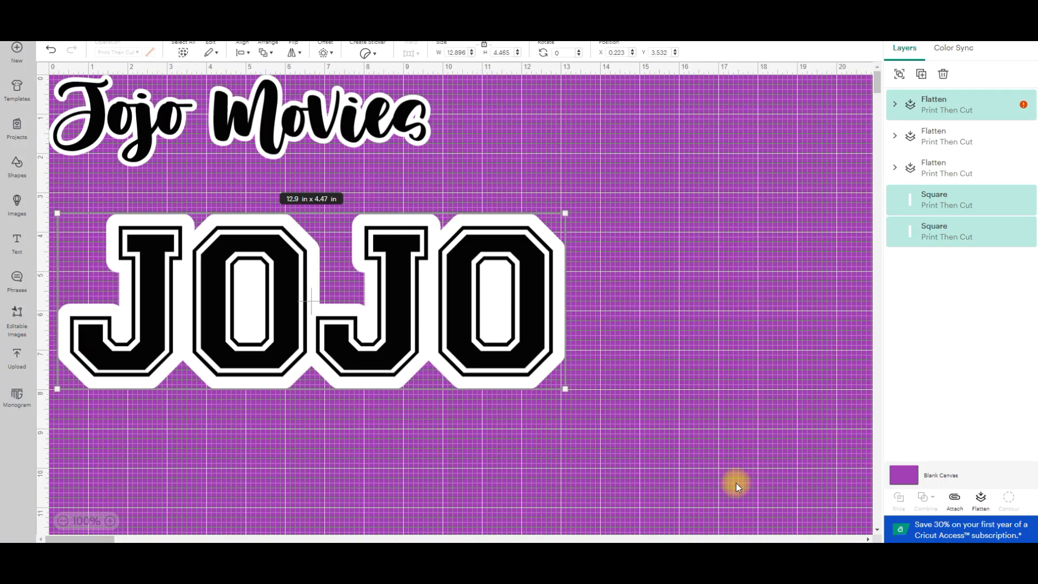
pyautogui.click(981, 498)
pyautogui.moveTo(464, 331); pyautogui.dragTo(512, 338)
pyautogui.click(664, 419)
pyautogui.moveTo(550, 292); pyautogui.dragTo(489, 263)
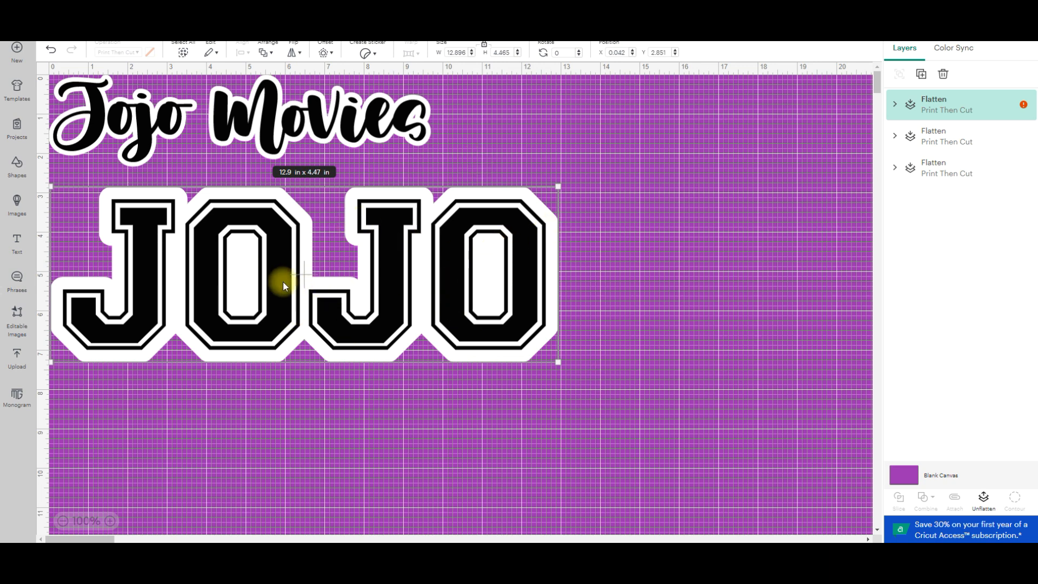
# Scale the flattened "JOJO" down to about 9.55 x 3.31 in beneath "Jojo Movies".
pyautogui.moveTo(558, 362); pyautogui.dragTo(512, 310)
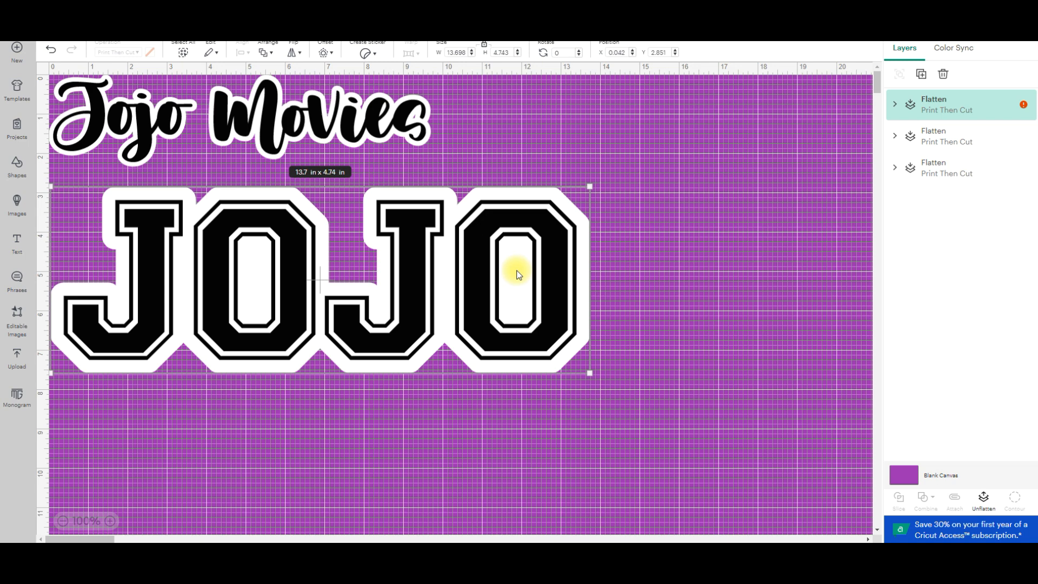
pyautogui.moveTo(592, 377); pyautogui.dragTo(447, 324)
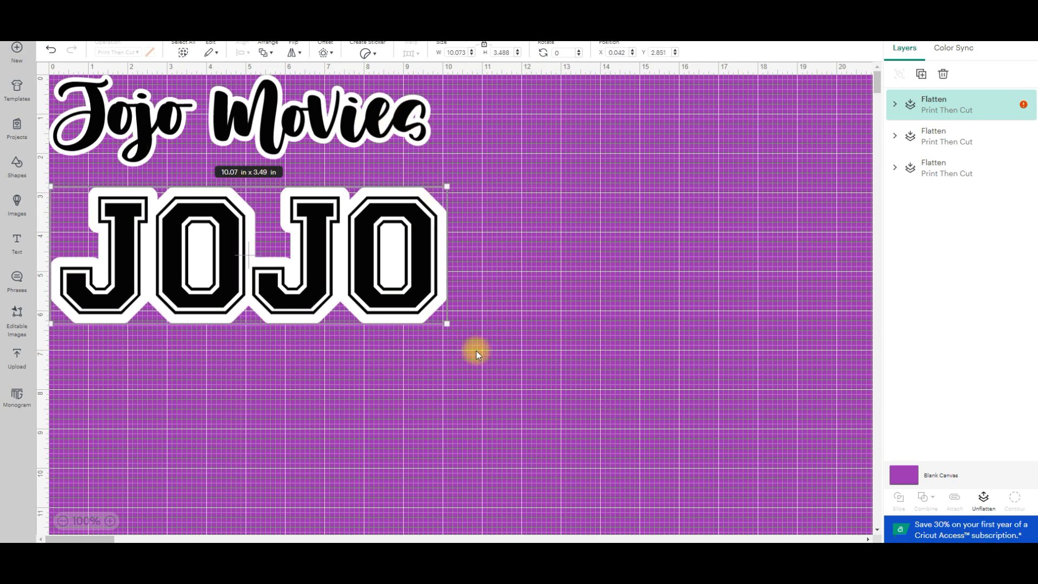
pyautogui.click(15, 166)
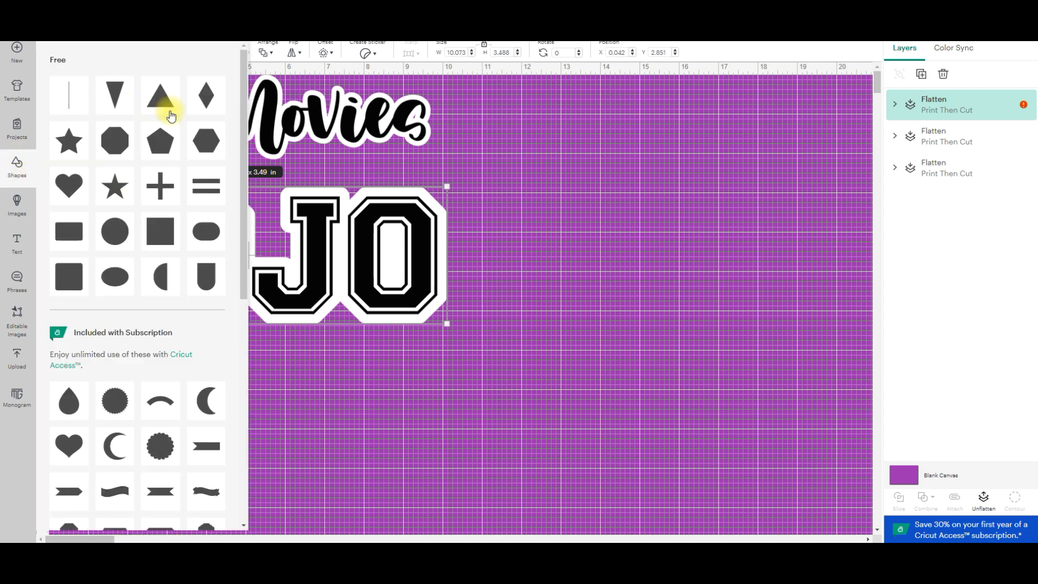
pyautogui.click(524, 259)
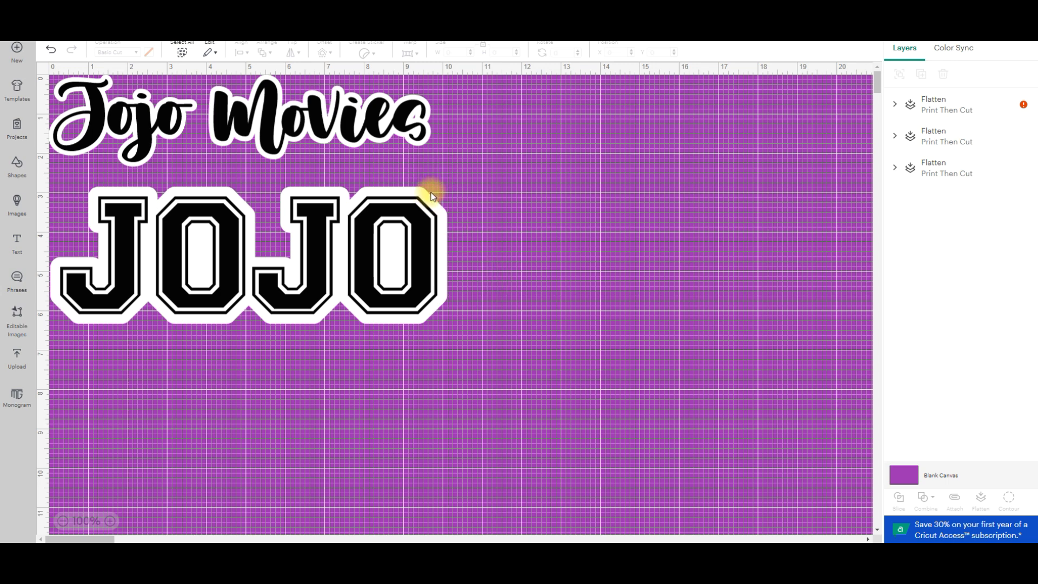
pyautogui.moveTo(398, 251)
pyautogui.mouseDown()
pyautogui.moveTo(395, 232)
pyautogui.moveTo(397, 246)
pyautogui.mouseUp()
pyautogui.moveTo(444, 320); pyautogui.dragTo(412, 308)
pyautogui.click(502, 293)
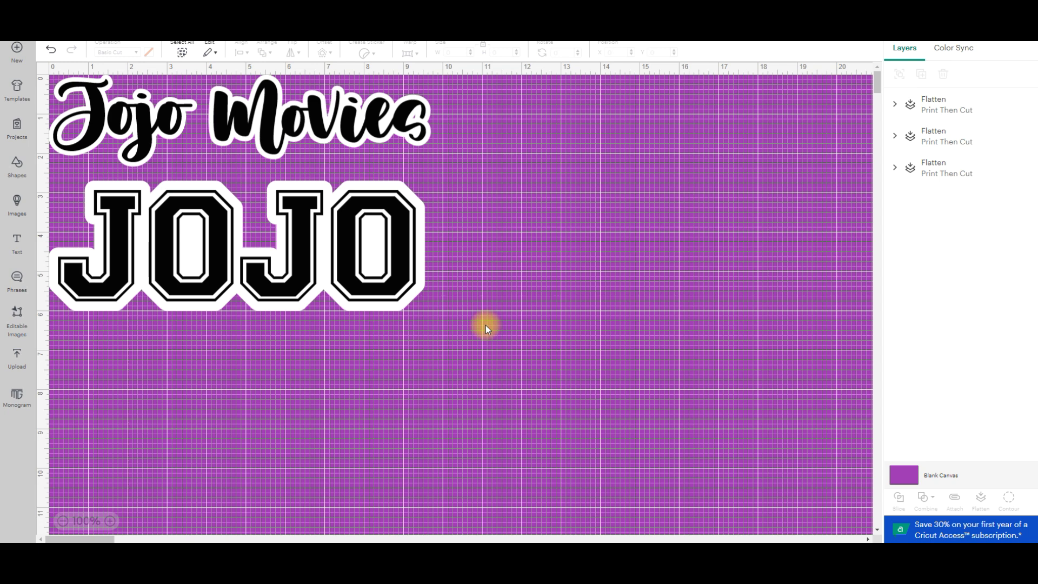
# Nudge the flattened "JOJO" closer beneath "Jojo Movies" along the canvas's left edge.
pyautogui.moveTo(389, 268)
pyautogui.mouseDown()
pyautogui.moveTo(385, 284)
pyautogui.moveTo(383, 261)
pyautogui.mouseUp()
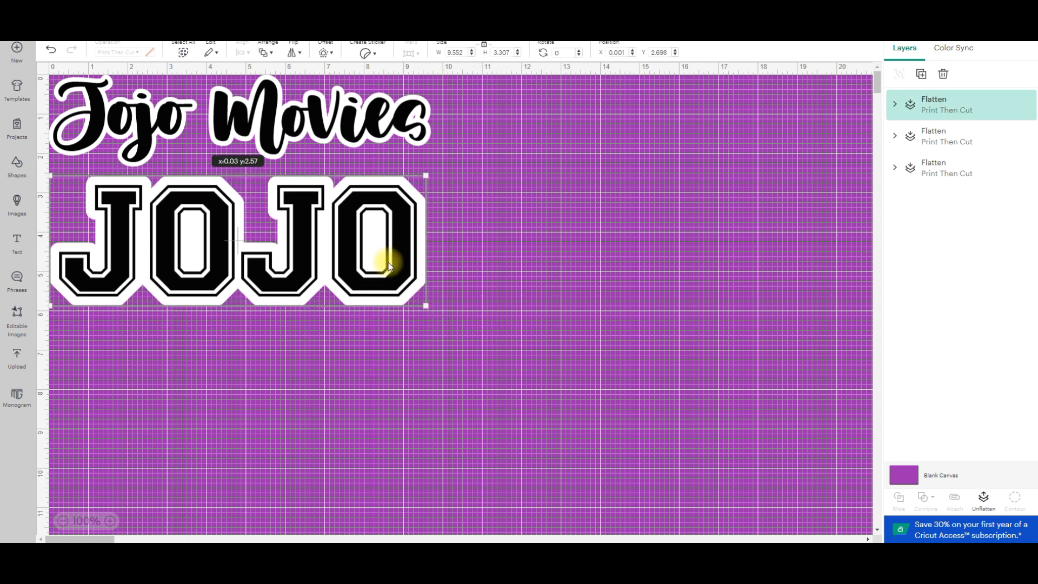
pyautogui.click(696, 297)
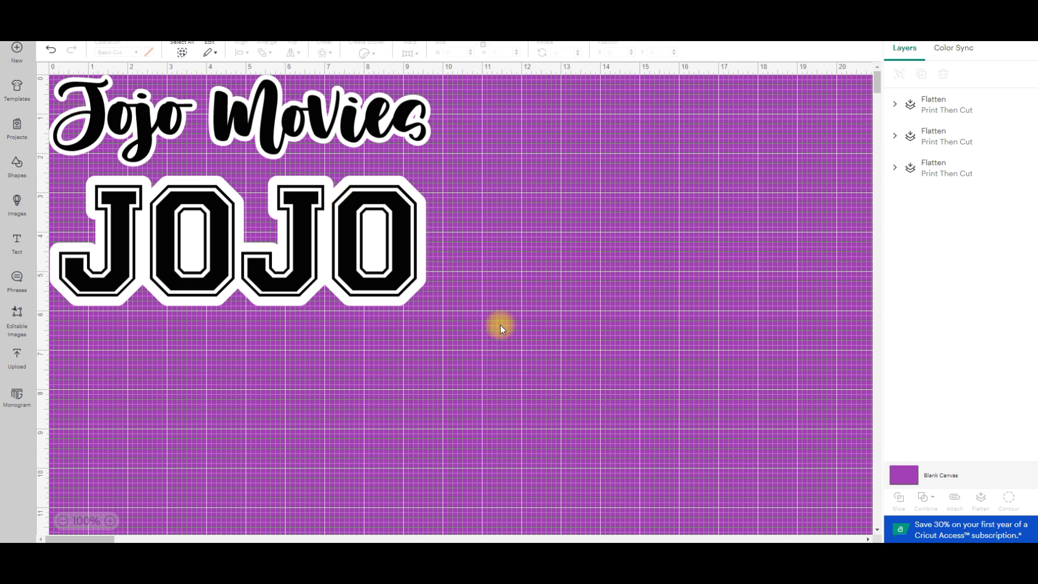
pyautogui.click(415, 269)
pyautogui.moveTo(414, 266); pyautogui.dragTo(428, 303)
pyautogui.click(569, 306)
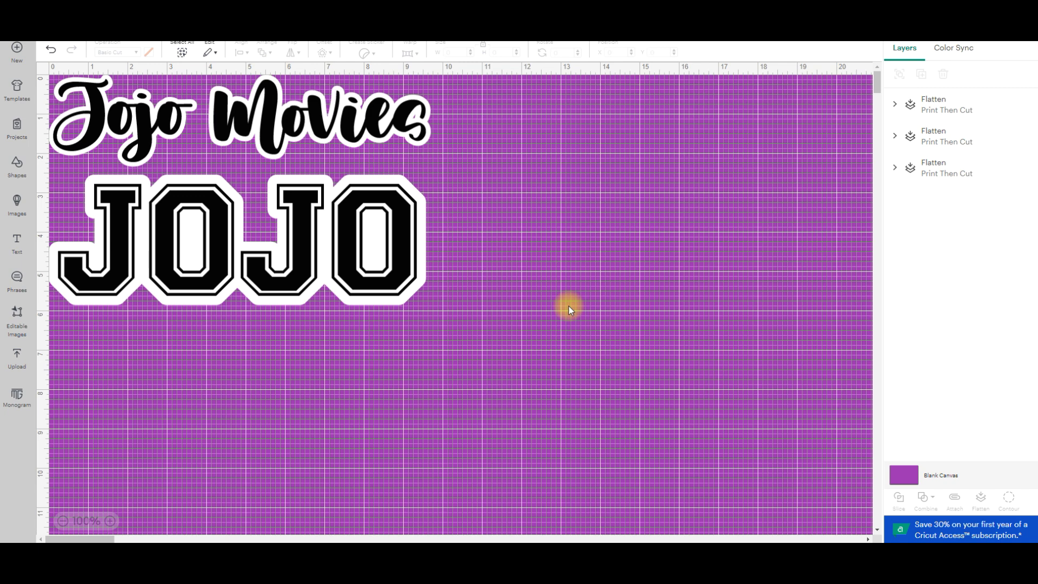
pyautogui.moveTo(389, 245)
pyautogui.mouseDown()
pyautogui.moveTo(393, 273)
pyautogui.moveTo(389, 247)
pyautogui.mouseUp()
pyautogui.click(518, 269)
# Enlarge the flattened script "Movies" beside "Jojo" and realign "JOJO" beneath the two words.
pyautogui.moveTo(292, 133)
pyautogui.mouseDown()
pyautogui.moveTo(444, 162)
pyautogui.moveTo(233, 162)
pyautogui.moveTo(286, 151)
pyautogui.mouseUp()
pyautogui.moveTo(390, 281); pyautogui.dragTo(498, 308)
pyautogui.moveTo(379, 150); pyautogui.dragTo(435, 192)
pyautogui.moveTo(470, 134); pyautogui.dragTo(529, 117)
pyautogui.moveTo(420, 165); pyautogui.dragTo(369, 121)
pyautogui.moveTo(406, 289); pyautogui.dragTo(300, 268)
pyautogui.click(199, 83)
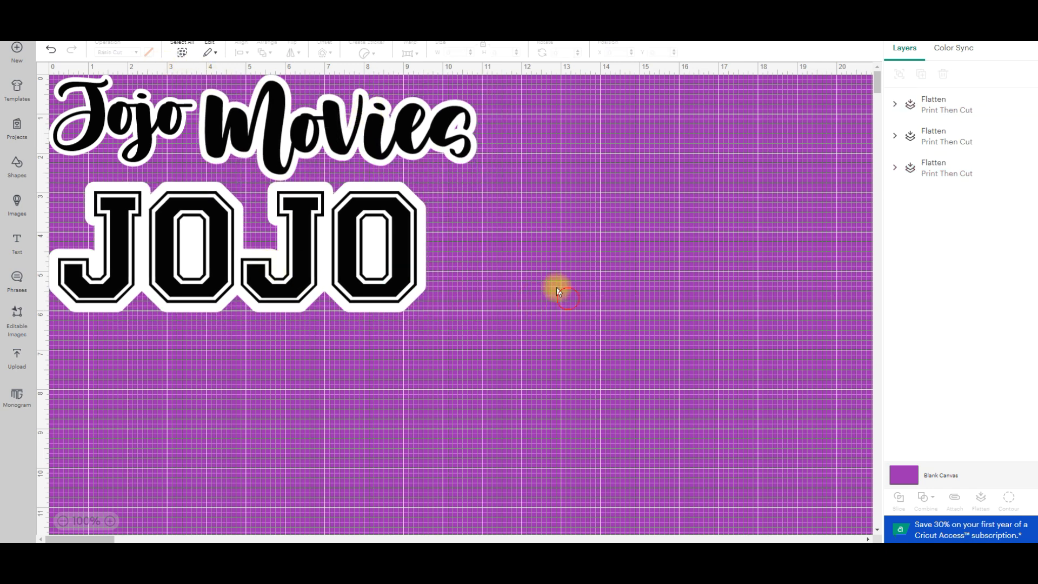
# Add the text "MOVIES" in Varsity Regular below the flattened "JOJO".
pyautogui.click(17, 243)
pyautogui.click(203, 366)
pyautogui.doubleClick(229, 357)
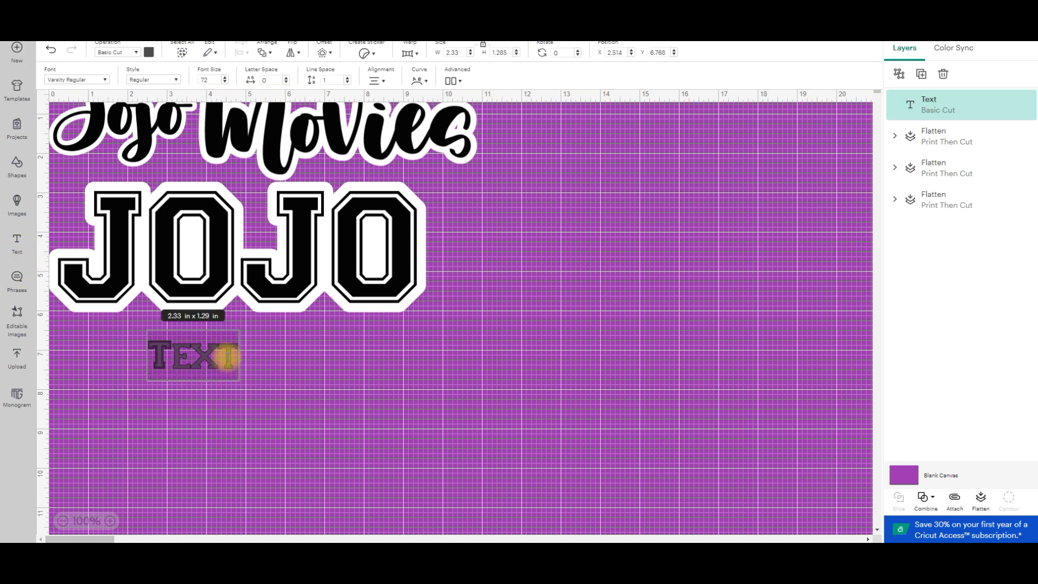
pyautogui.write('MOVIES')
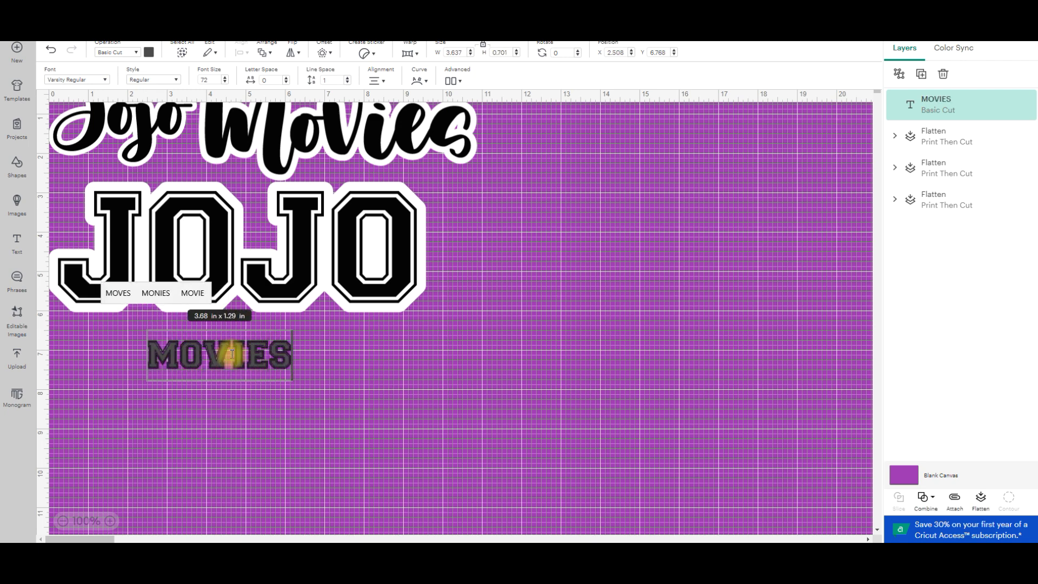
pyautogui.click(572, 400)
# Enlarge "MOVIES" to about 9.62 x 1.85 in, center it in the open canvas area, and move "JOJO" beside "Jojo Movies".
pyautogui.moveTo(265, 354); pyautogui.dragTo(558, 445)
pyautogui.moveTo(543, 400); pyautogui.dragTo(561, 420)
pyautogui.moveTo(323, 214); pyautogui.dragTo(768, 109)
pyautogui.moveTo(518, 424); pyautogui.dragTo(408, 361)
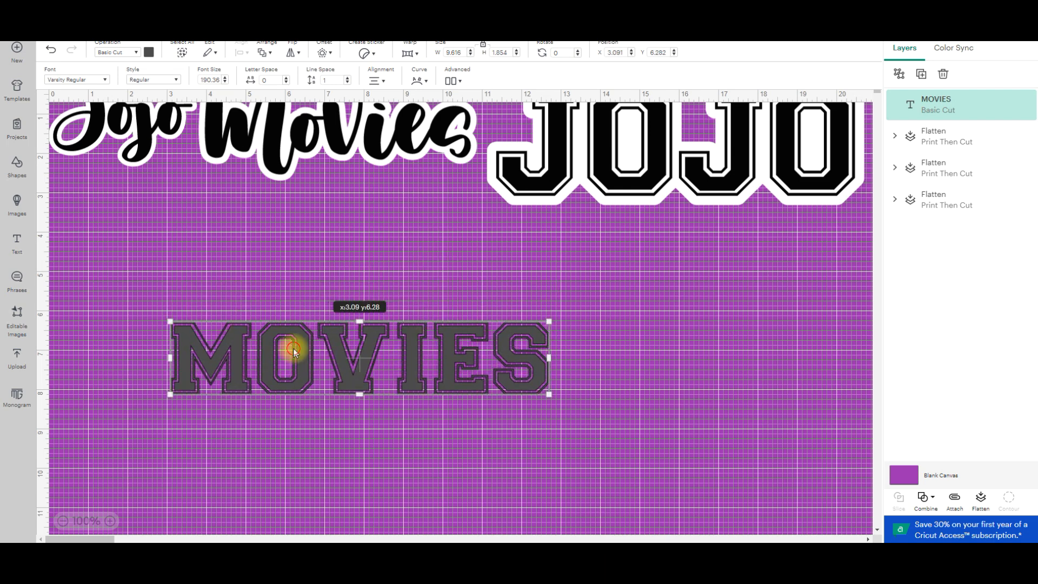
# Add a new text object and set its font to the bookmarked Muthiara -Demo Version-.
pyautogui.click(16, 241)
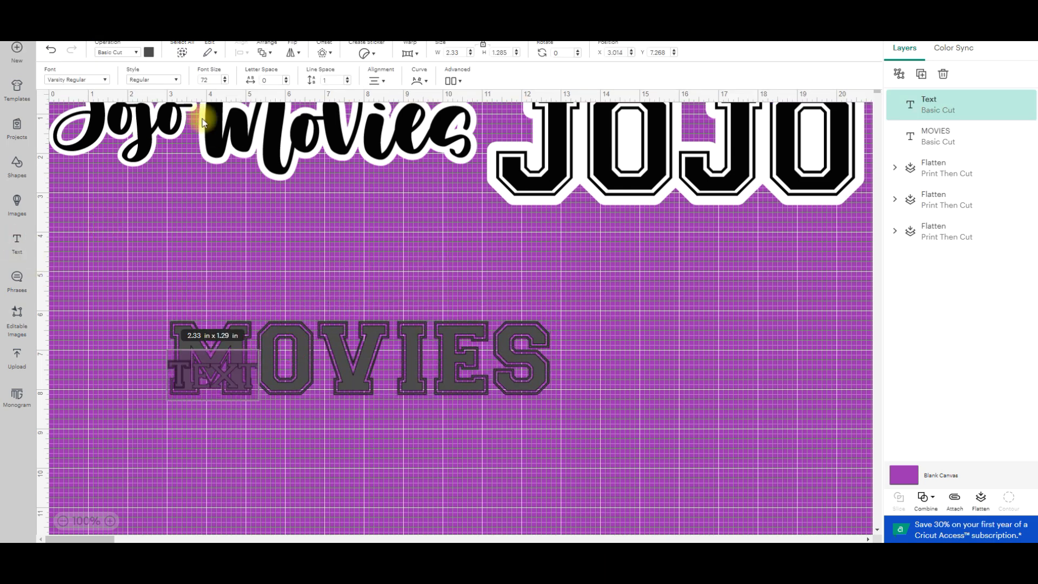
pyautogui.doubleClick(219, 374)
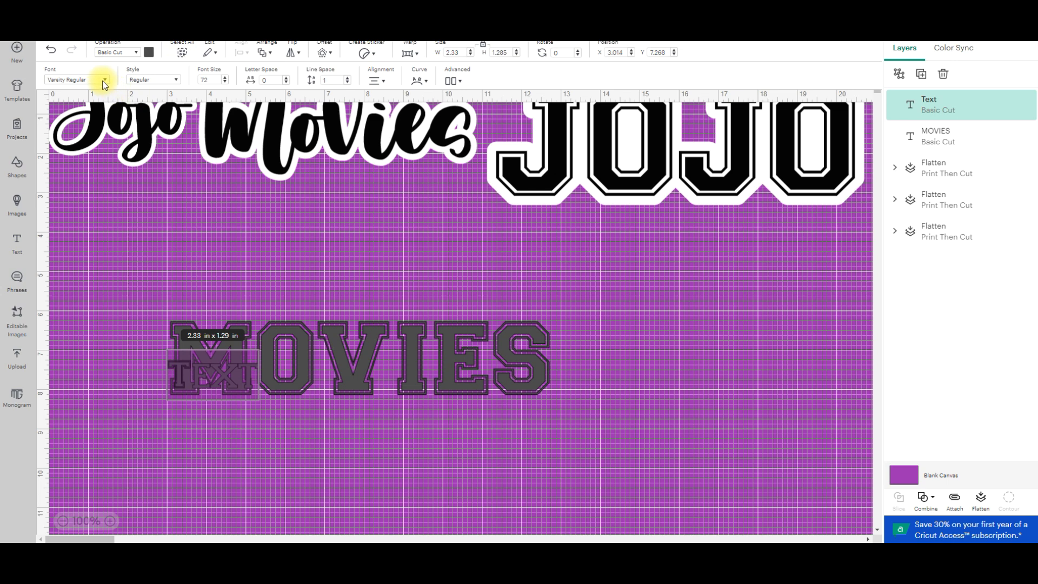
pyautogui.click(105, 81)
pyautogui.click(248, 88)
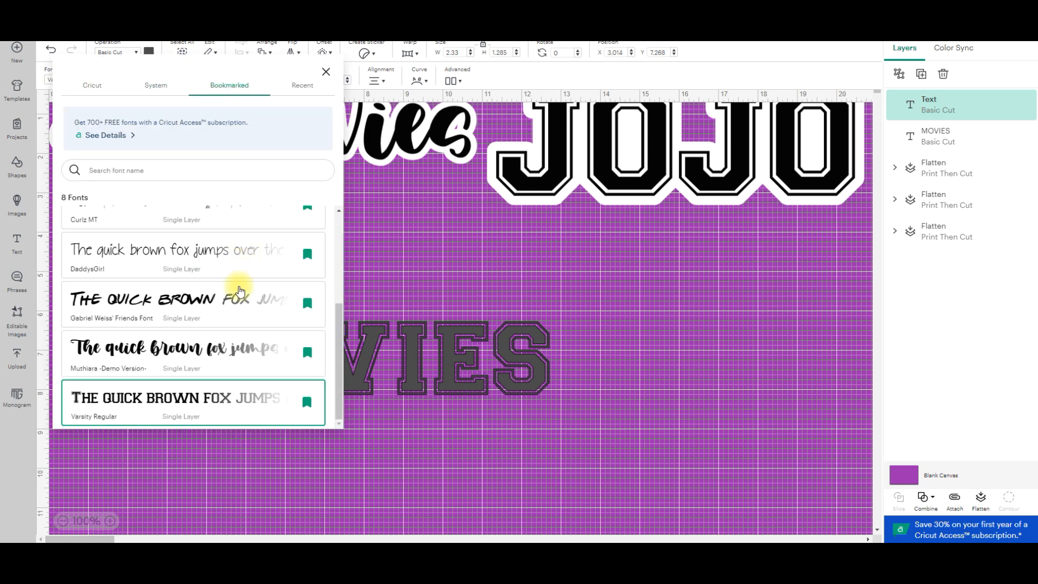
pyautogui.click(247, 353)
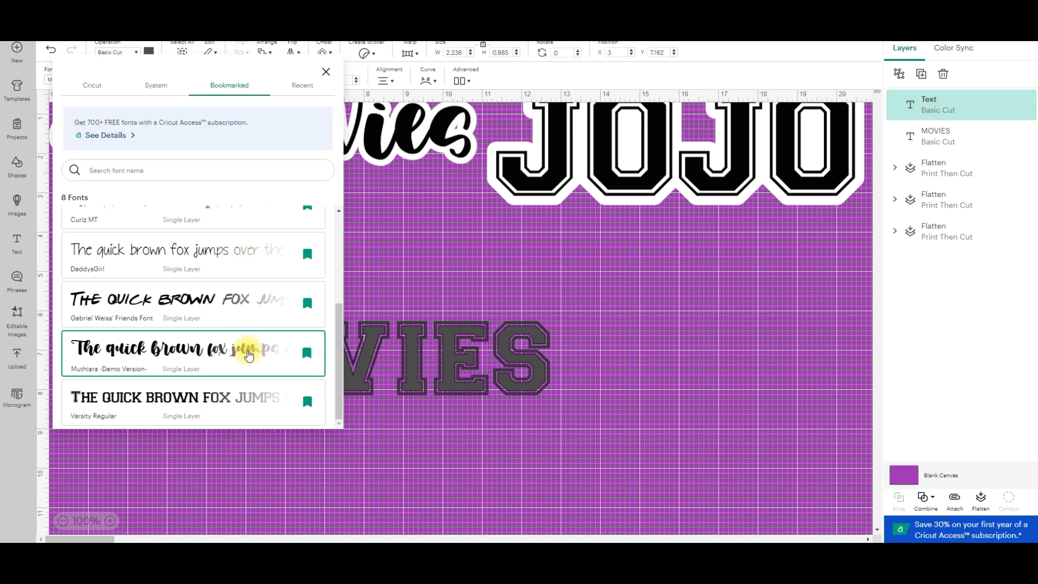
pyautogui.click(527, 271)
# Change the new text to "Favorite", enlarge it to about 6.59 x 1.86 in and place it directly above "MOVIES".
pyautogui.moveTo(216, 371); pyautogui.dragTo(375, 276)
pyautogui.doubleClick(374, 275)
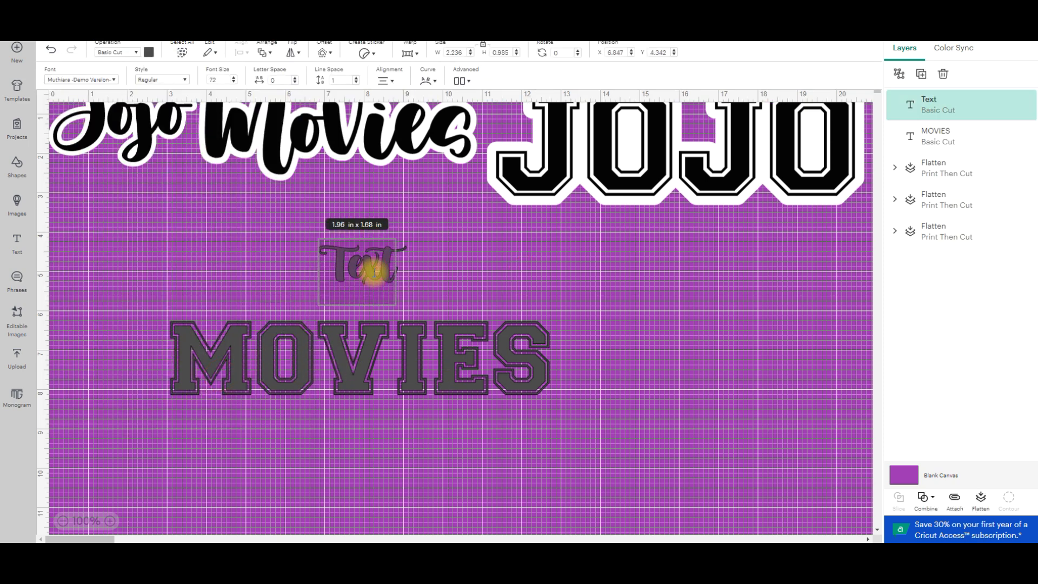
pyautogui.write('Favorite')
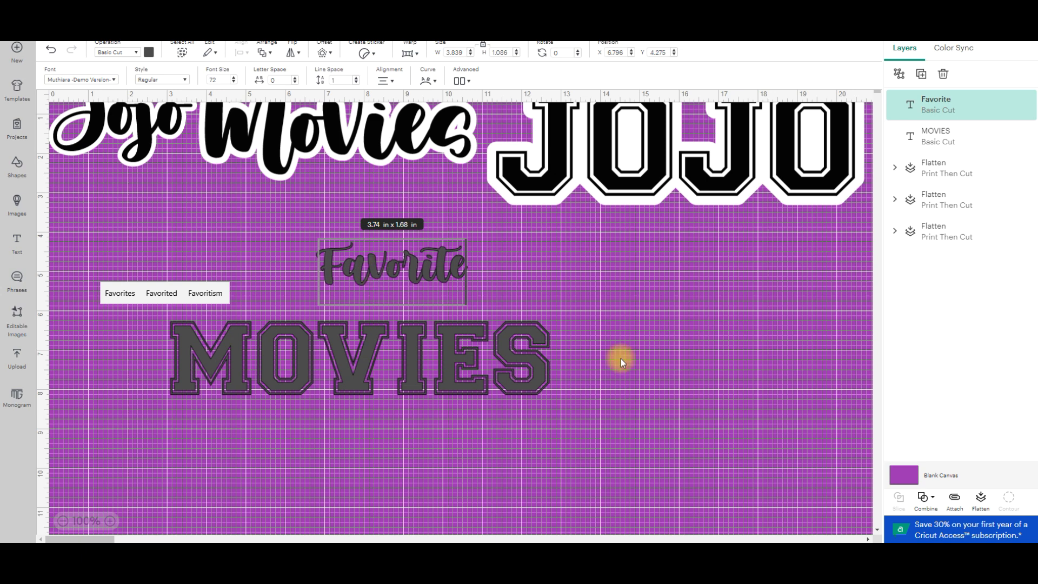
pyautogui.click(612, 307)
pyautogui.moveTo(468, 288); pyautogui.dragTo(578, 319)
pyautogui.moveTo(496, 296); pyautogui.dragTo(415, 308)
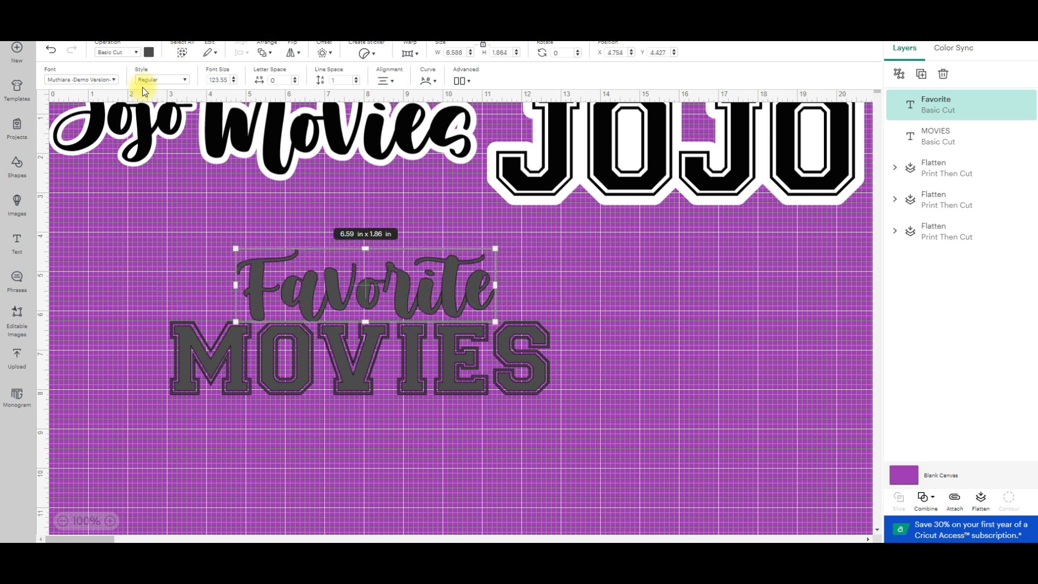
# Set both the "Favorite" and "MOVIES" texts to Print Then Cut.
pyautogui.click(135, 53)
pyautogui.click(147, 216)
pyautogui.click(422, 345)
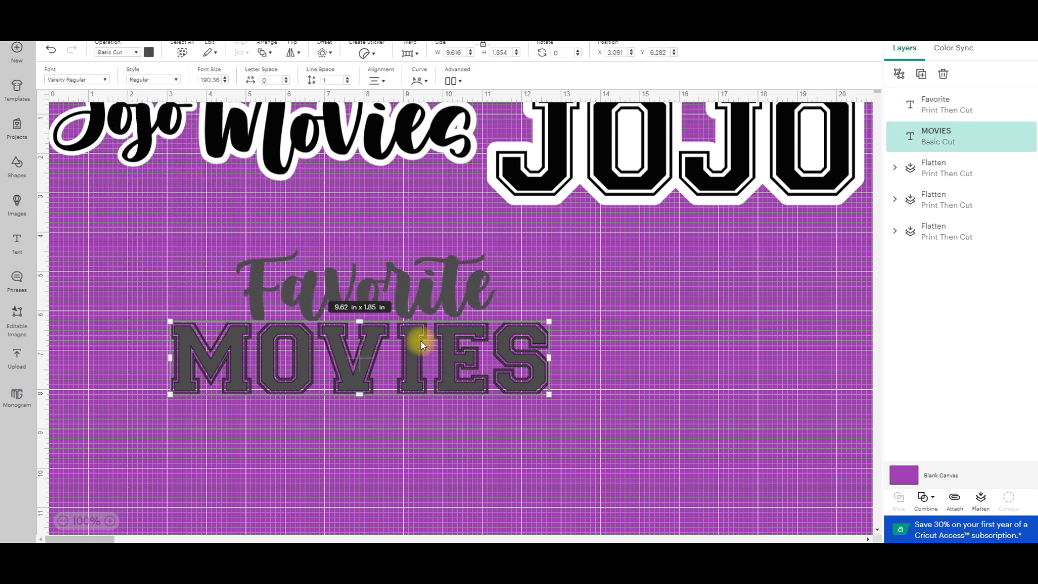
pyautogui.click(140, 52)
pyautogui.click(148, 218)
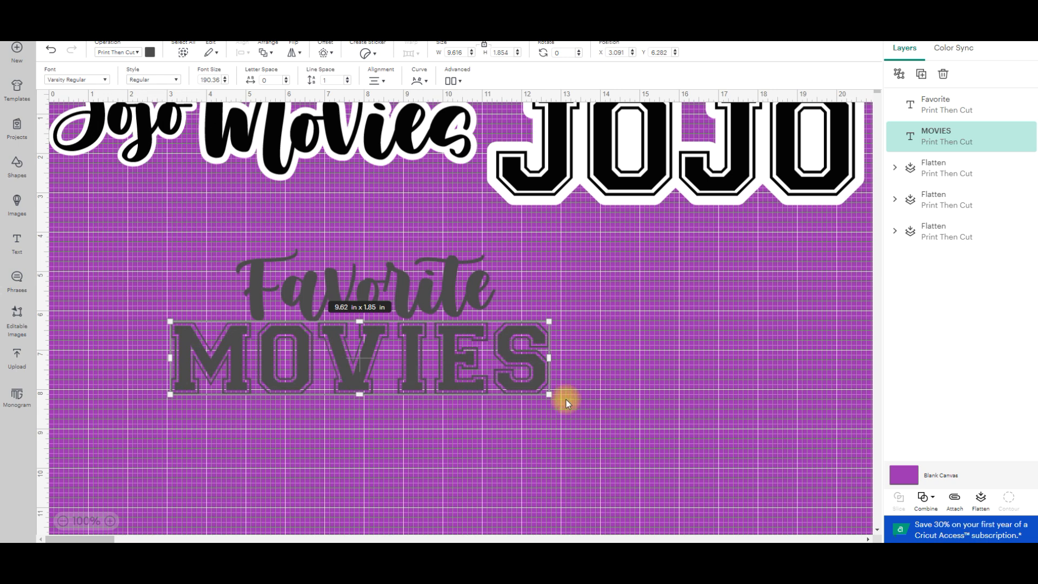
pyautogui.click(644, 409)
# Color both the "Favorite" and "MOVIES" texts black.
pyautogui.click(423, 292)
pyautogui.click(151, 53)
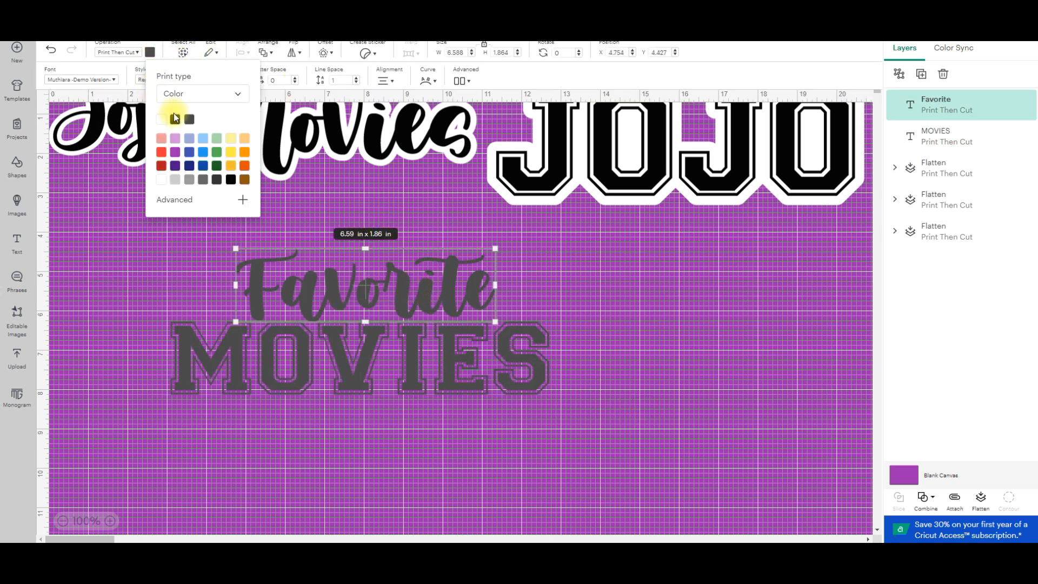
pyautogui.click(174, 114)
pyautogui.click(463, 355)
pyautogui.click(150, 53)
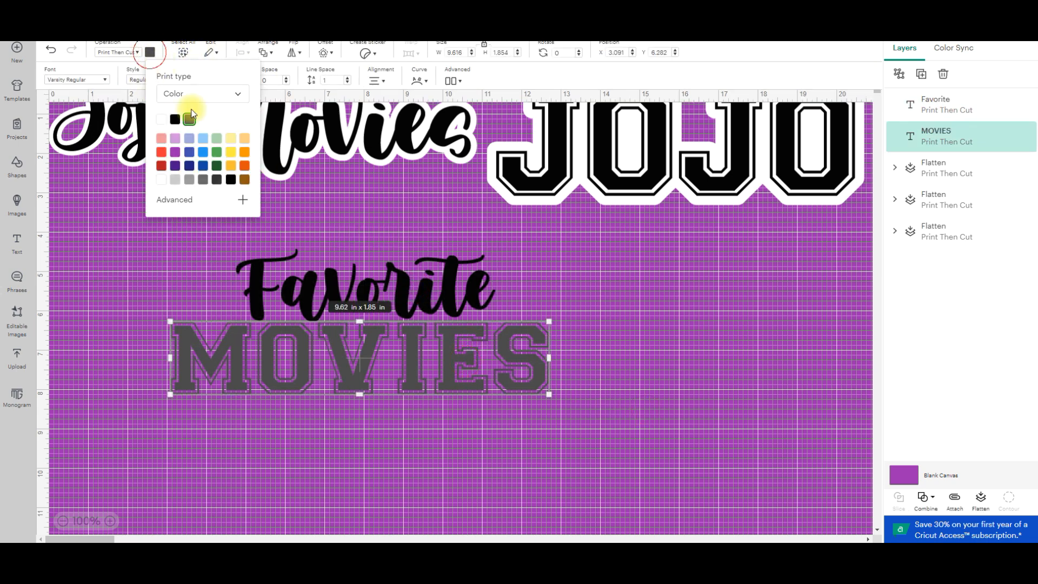
pyautogui.click(174, 123)
pyautogui.click(600, 322)
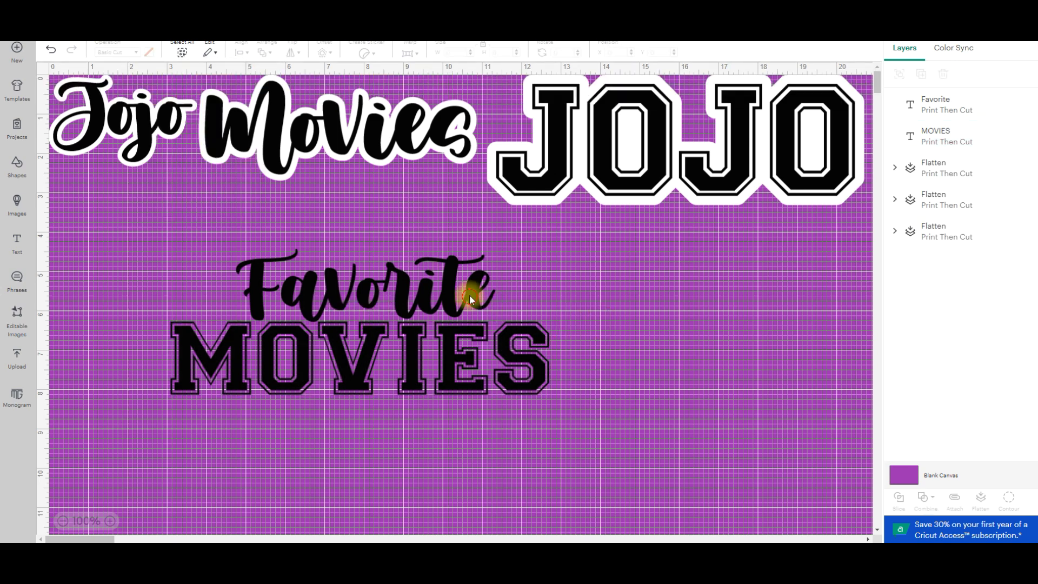
# Enlarge the "Favorite" text to about 8.11 x 2.29 in and reposition it above "MOVIES".
pyautogui.click(471, 294)
pyautogui.moveTo(475, 287); pyautogui.dragTo(466, 289)
pyautogui.moveTo(413, 323); pyautogui.dragTo(408, 324)
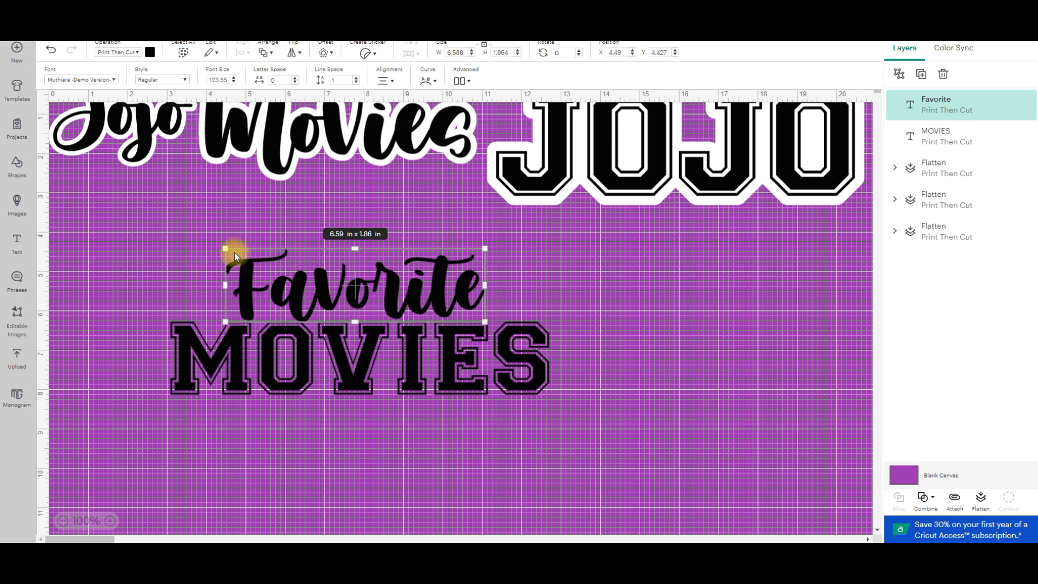
pyautogui.moveTo(218, 244); pyautogui.dragTo(148, 226)
pyautogui.moveTo(357, 292); pyautogui.dragTo(400, 297)
pyautogui.moveTo(532, 230); pyautogui.dragTo(514, 236)
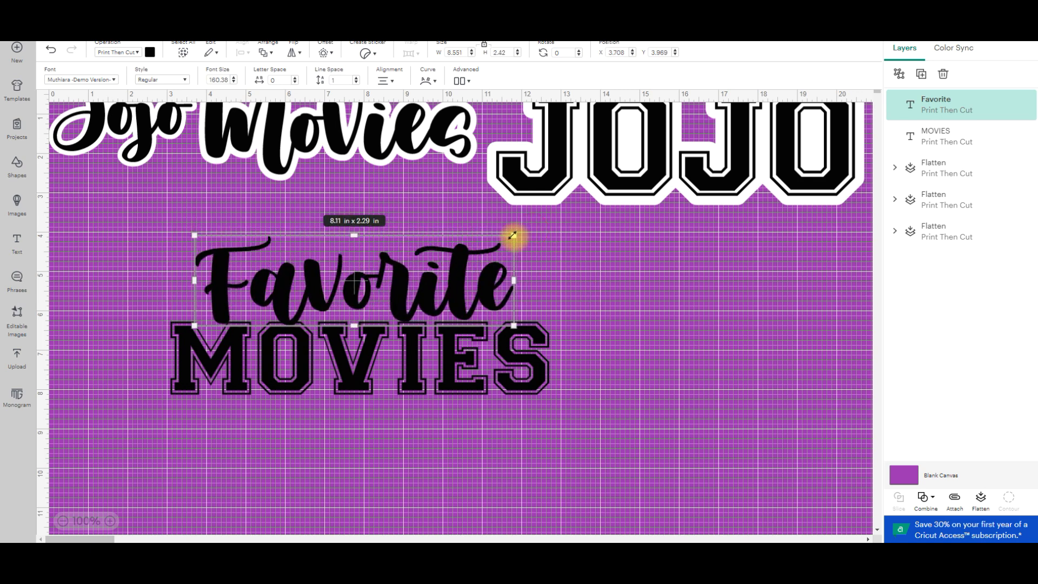
pyautogui.moveTo(445, 266); pyautogui.dragTo(445, 267)
pyautogui.click(737, 359)
# Shrink the "Favorite" text to about 7.13 x 2.02 in and center it just above "MOVIES".
pyautogui.click(331, 294)
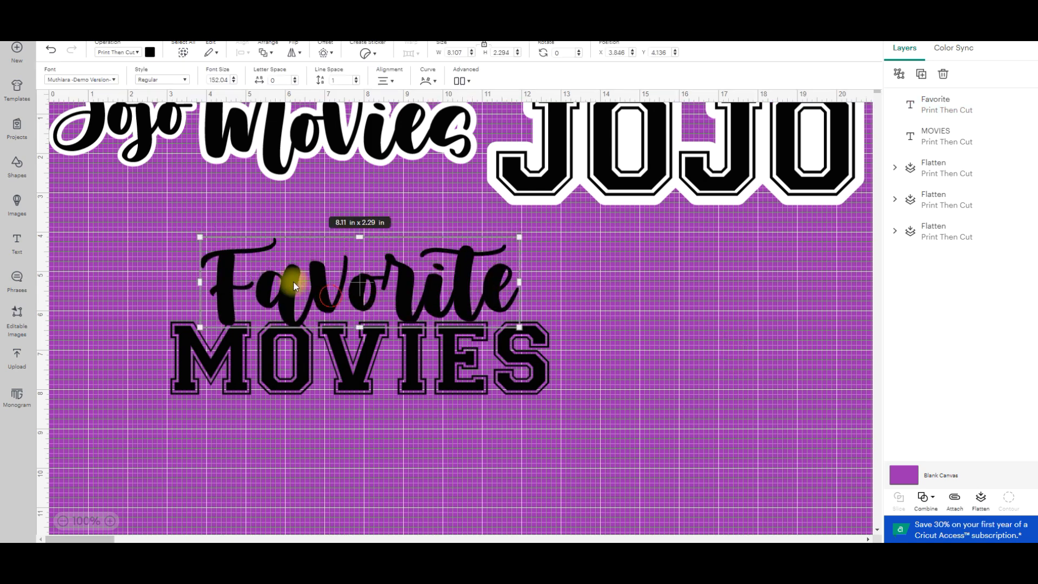
pyautogui.moveTo(199, 234); pyautogui.dragTo(224, 244)
pyautogui.moveTo(416, 299); pyautogui.dragTo(404, 296)
pyautogui.click(618, 381)
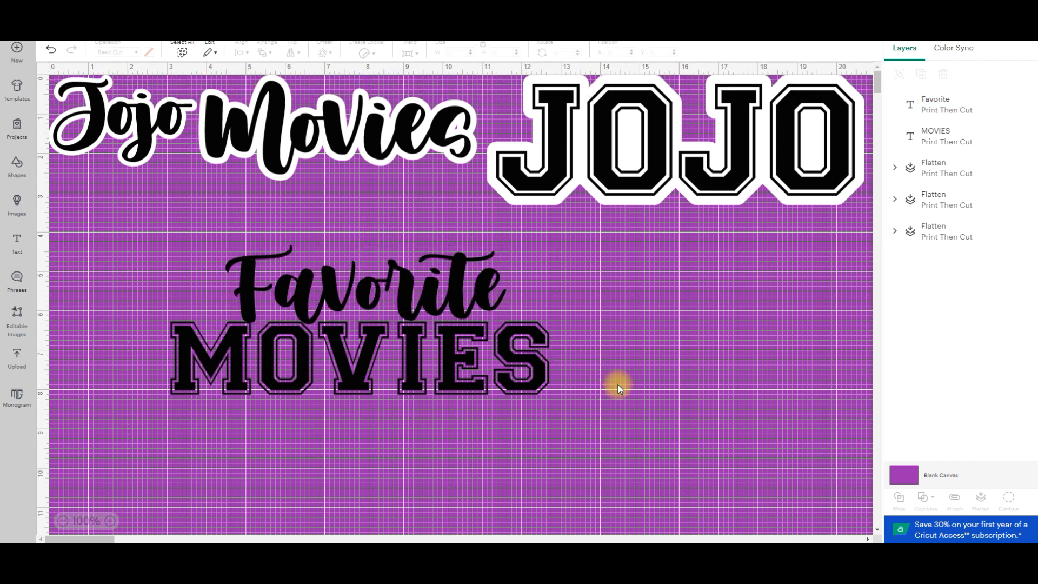
pyautogui.click(421, 284)
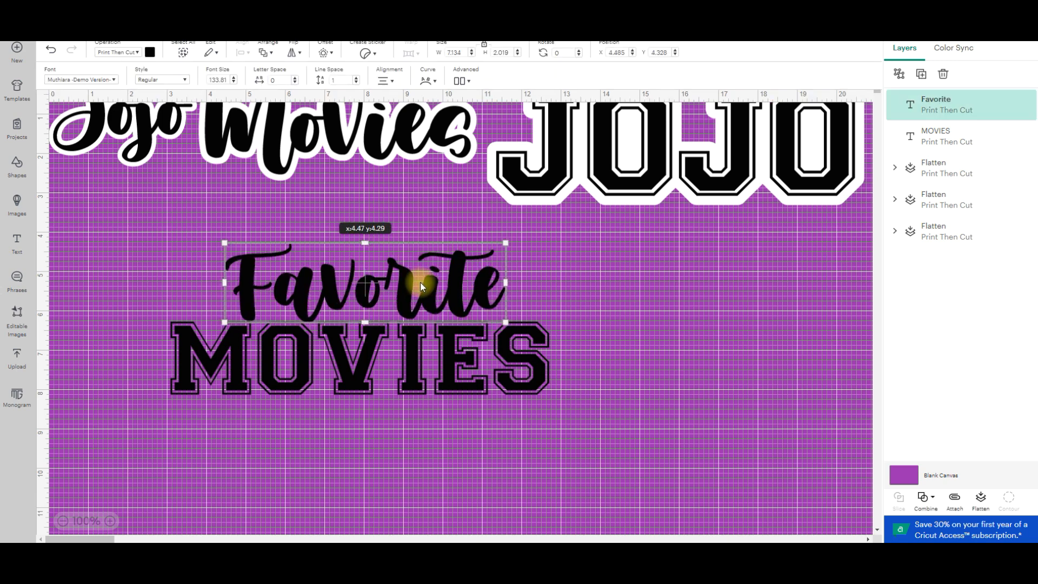
pyautogui.click(628, 347)
# Change the blank canvas color to light purple, trying light yellow first.
pyautogui.moveTo(591, 419); pyautogui.dragTo(185, 232)
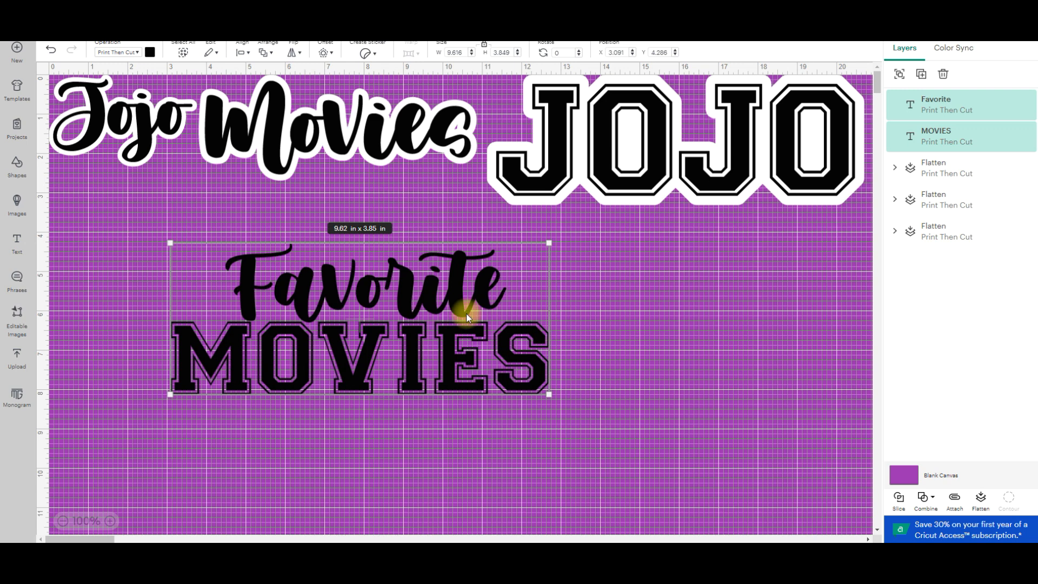
pyautogui.click(327, 53)
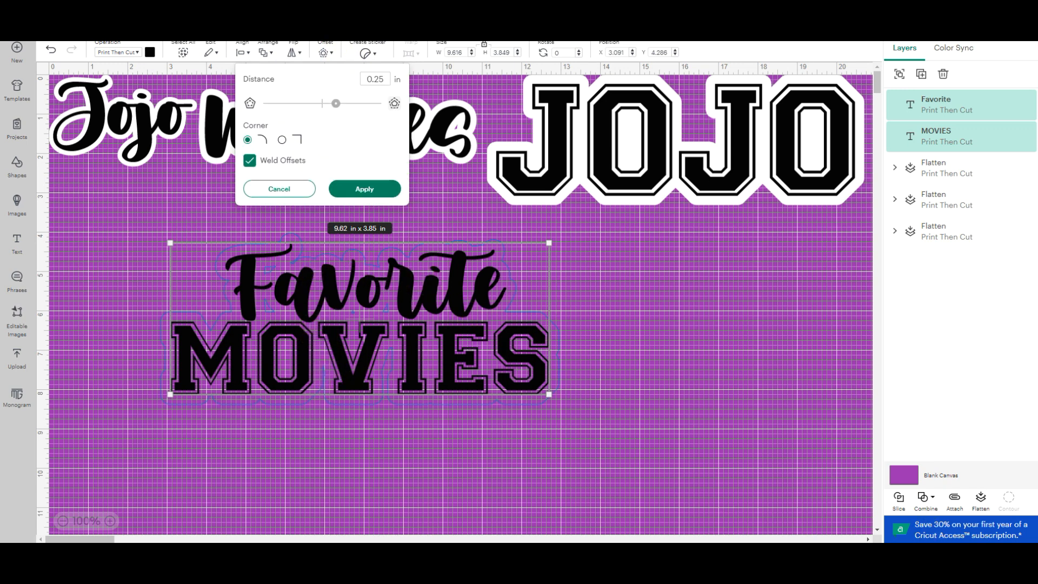
pyautogui.click(907, 474)
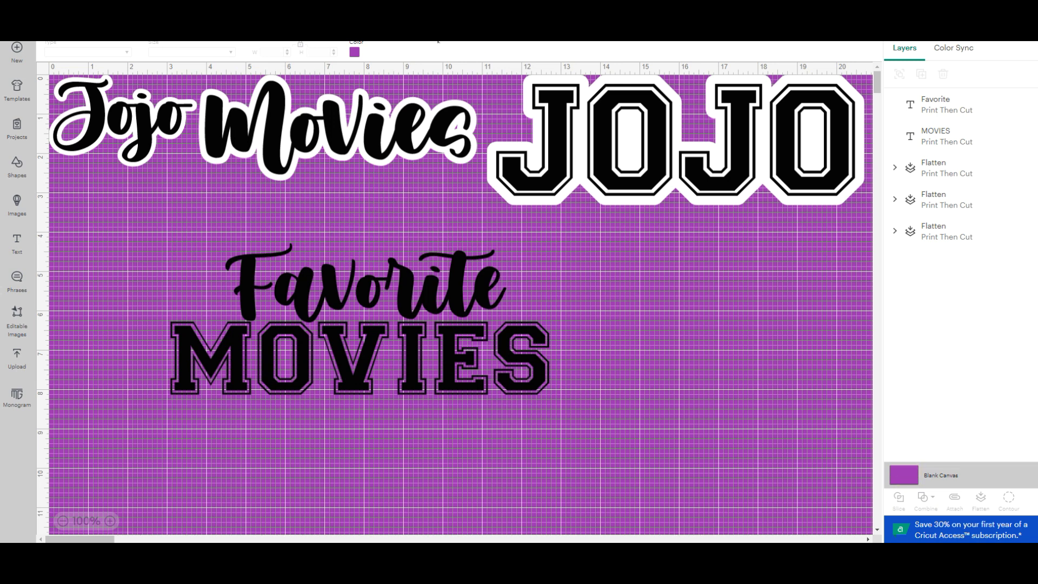
pyautogui.click(354, 51)
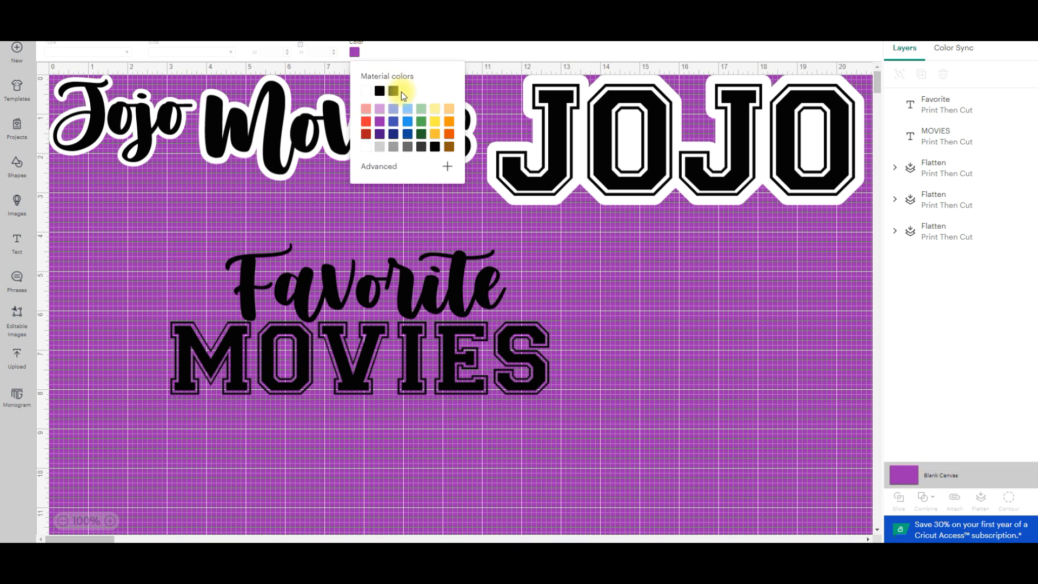
pyautogui.click(439, 112)
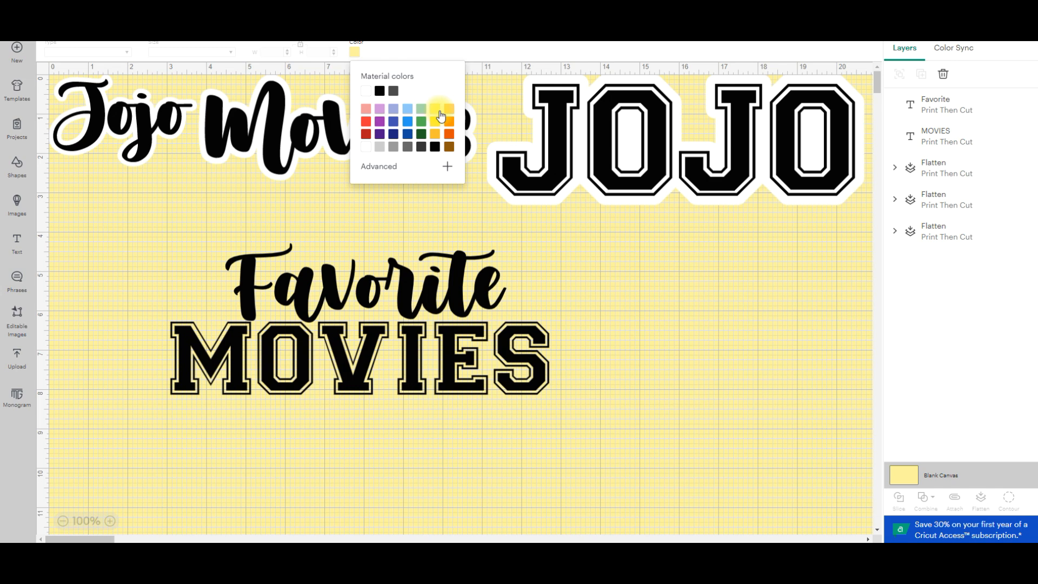
pyautogui.click(379, 111)
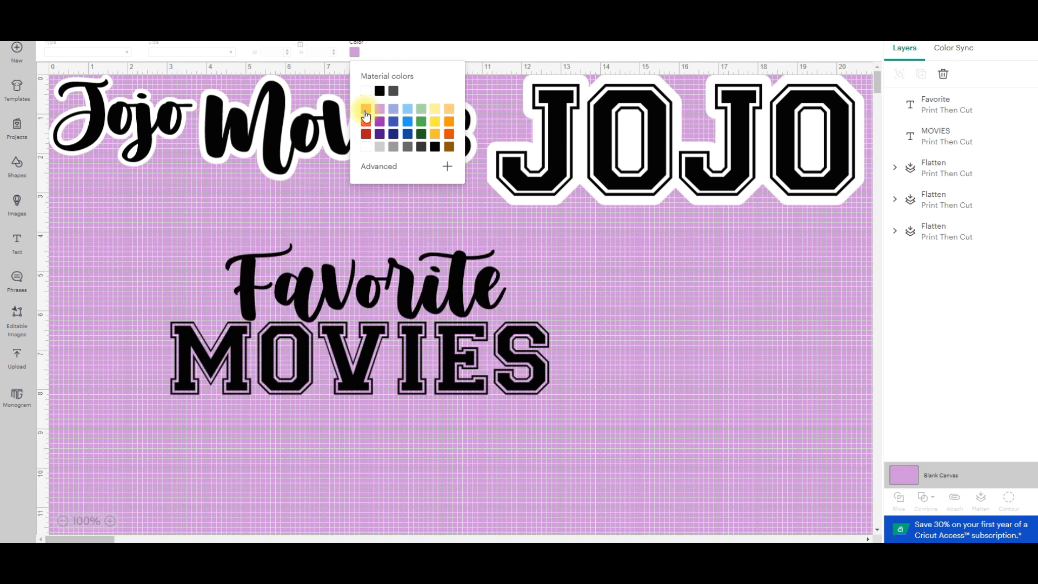
pyautogui.click(576, 266)
# Apply a welded, rounded-corner offset of 0.389 in around the "Favorite" and "MOVIES" texts together.
pyautogui.click(408, 274)
pyautogui.keyDown('shift'); pyautogui.click(460, 361); pyautogui.keyUp('shift')
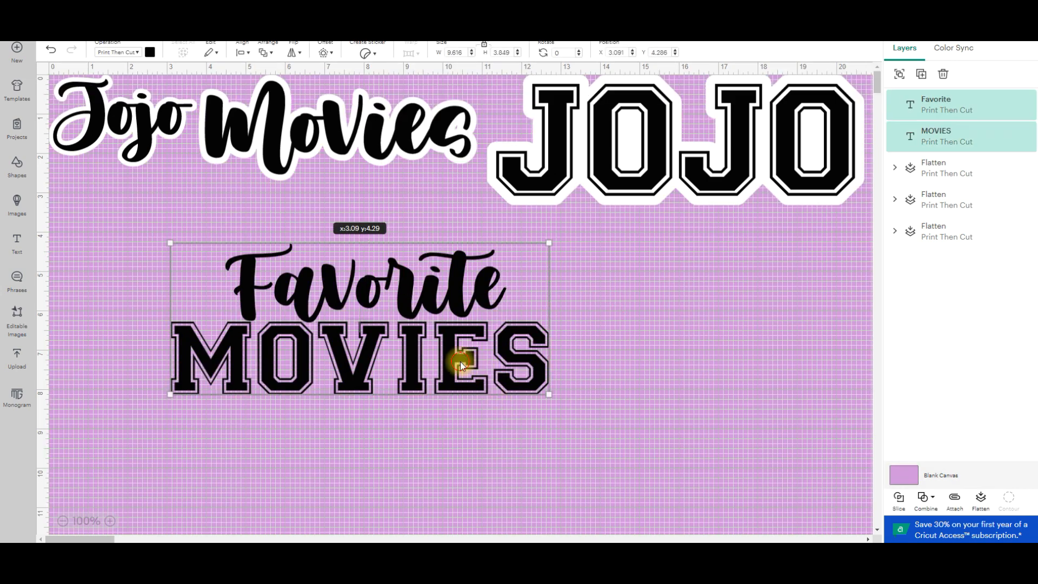
pyautogui.click(324, 53)
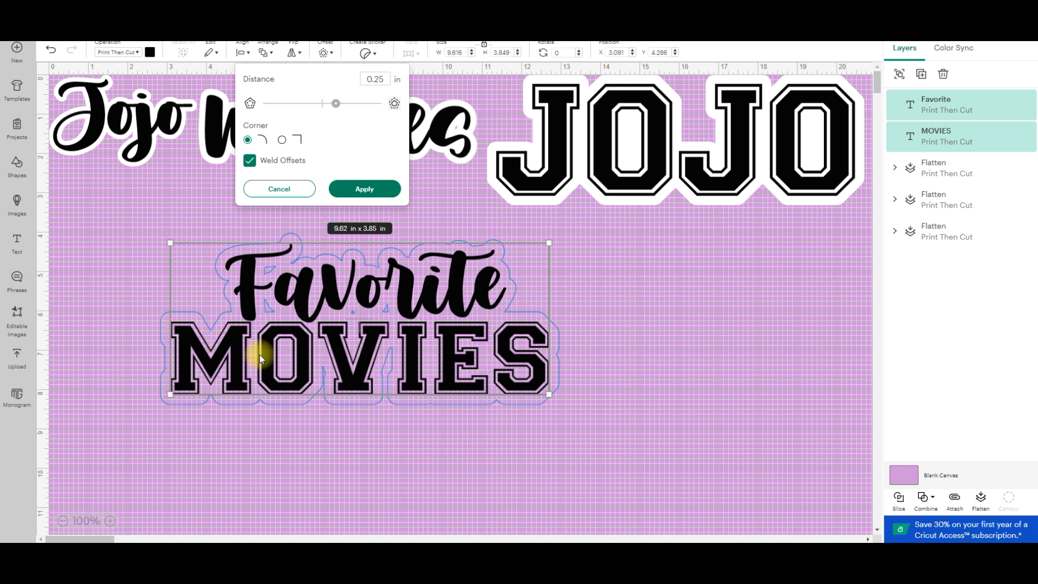
pyautogui.moveTo(336, 104); pyautogui.dragTo(341, 103)
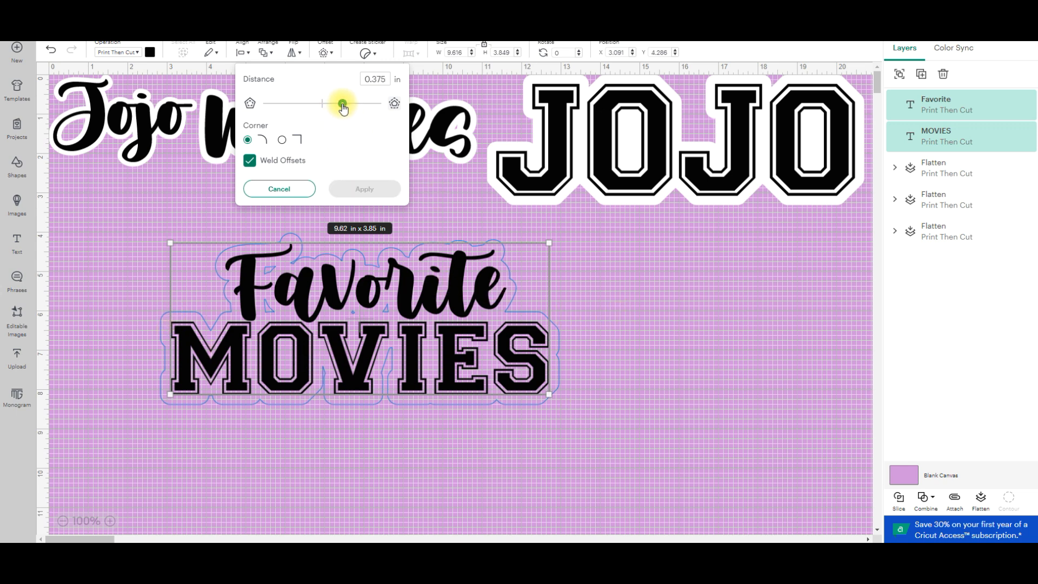
pyautogui.moveTo(341, 104); pyautogui.dragTo(344, 105)
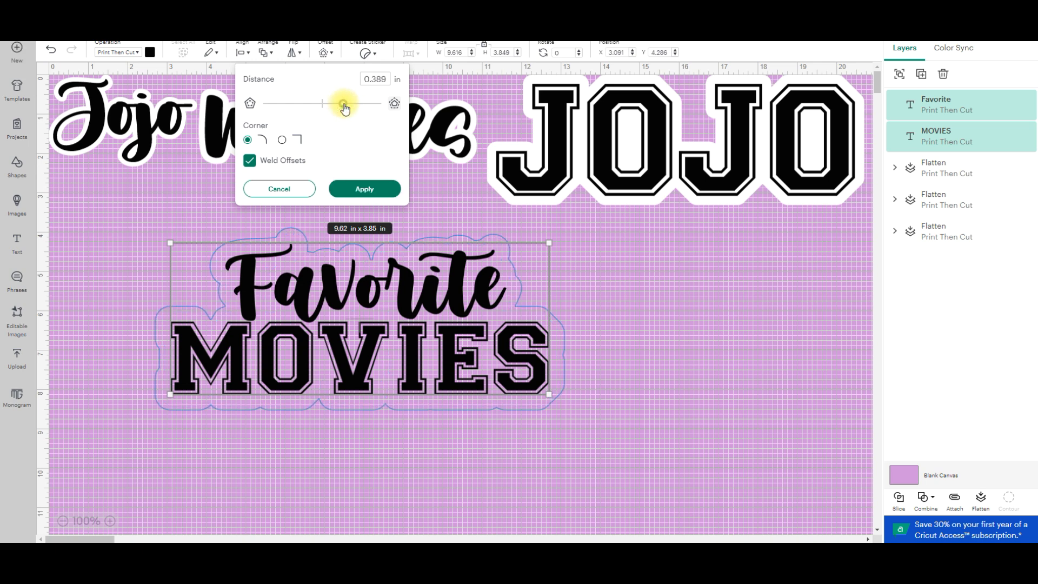
pyautogui.click(352, 188)
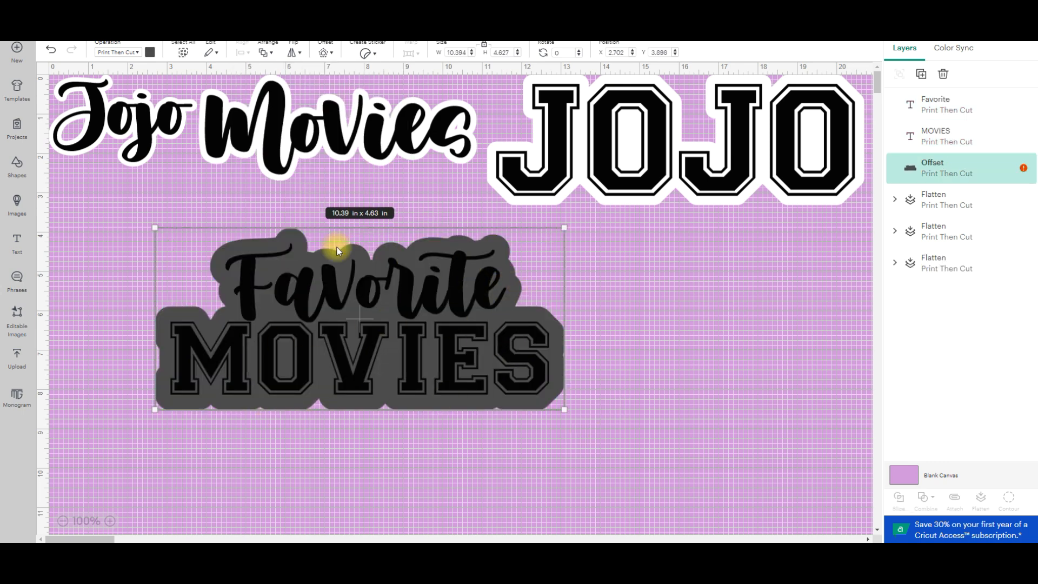
# Color the offset white and flatten it together with the "Favorite" and "MOVIES" texts.
pyautogui.click(150, 52)
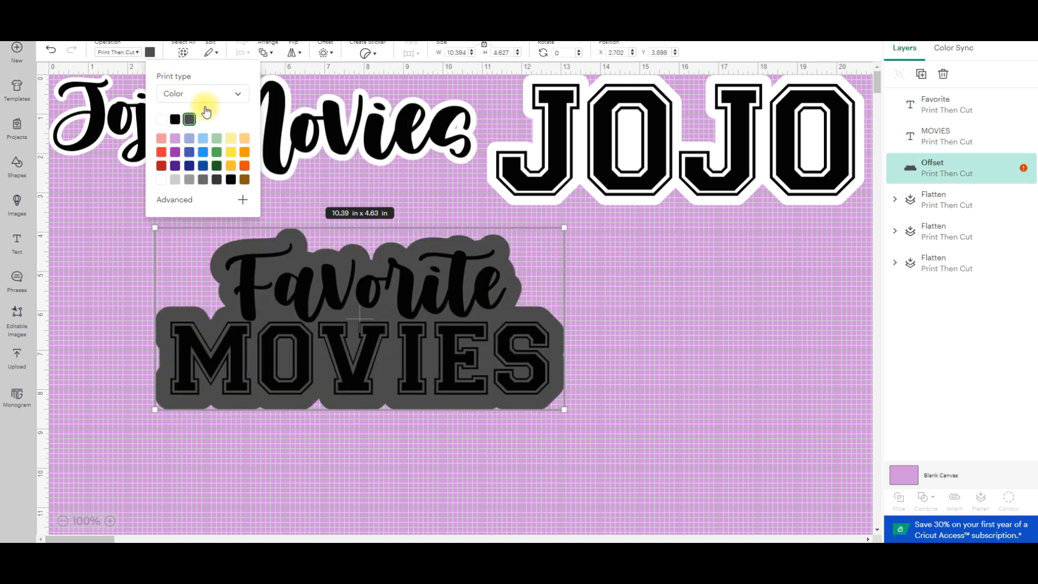
pyautogui.click(161, 138)
pyautogui.click(649, 413)
pyautogui.moveTo(632, 436); pyautogui.dragTo(139, 229)
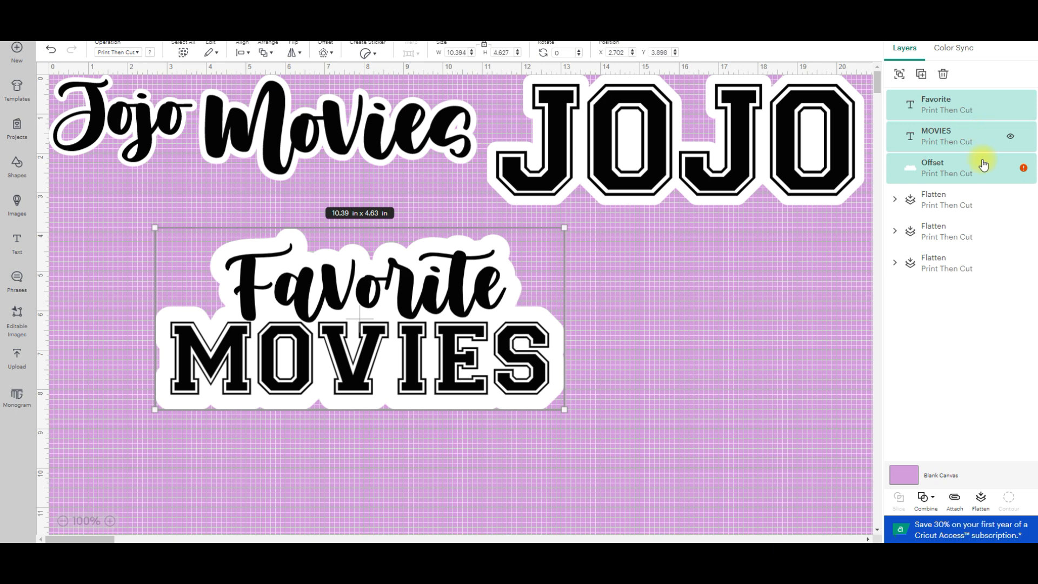
pyautogui.click(981, 508)
# Shrink the flattened "Favorite MOVIES" design to about 9.41 x 4.19 in and move it beneath the script lettering.
pyautogui.moveTo(357, 293); pyautogui.dragTo(251, 271)
pyautogui.click(578, 337)
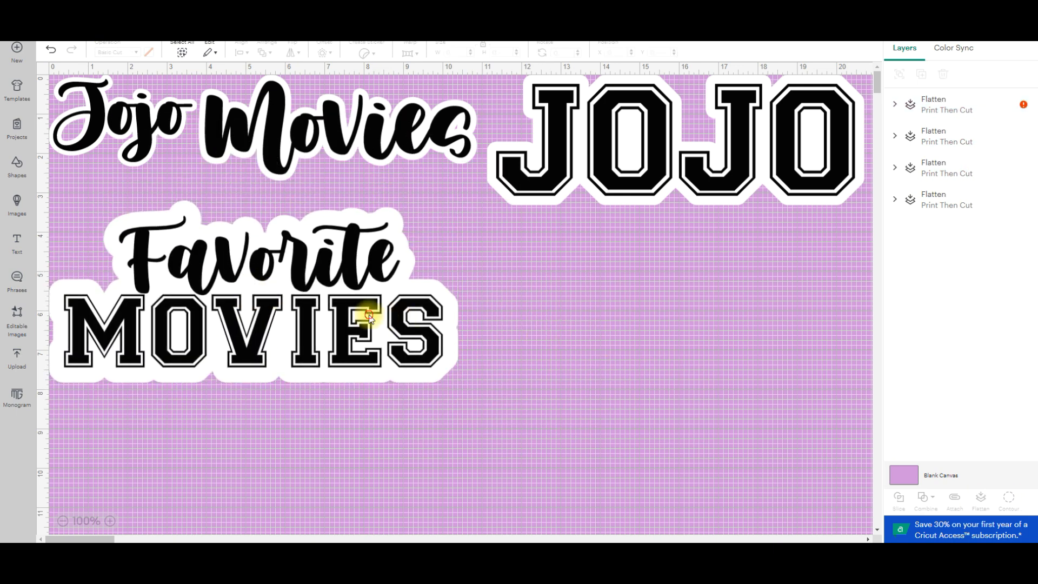
pyautogui.moveTo(370, 313); pyautogui.dragTo(372, 297)
pyautogui.moveTo(458, 362); pyautogui.dragTo(420, 344)
pyautogui.moveTo(334, 264)
pyautogui.mouseDown()
pyautogui.moveTo(364, 241)
pyautogui.moveTo(325, 258)
pyautogui.mouseUp()
pyautogui.click(521, 354)
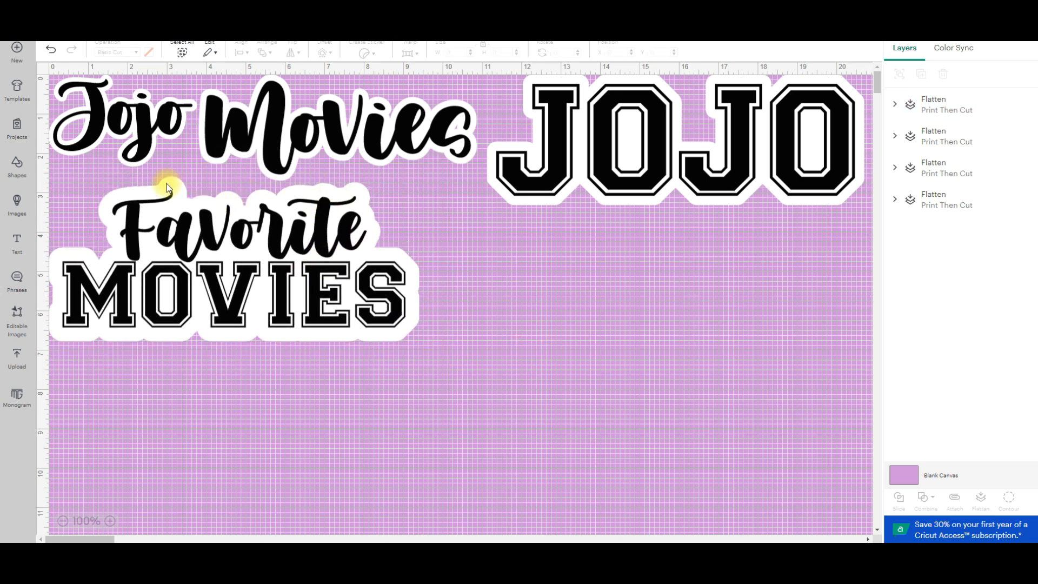
# Reposition the "Favorite MOVIES" design against the canvas's left edge, just below the script lettering.
pyautogui.moveTo(340, 208); pyautogui.dragTo(411, 263)
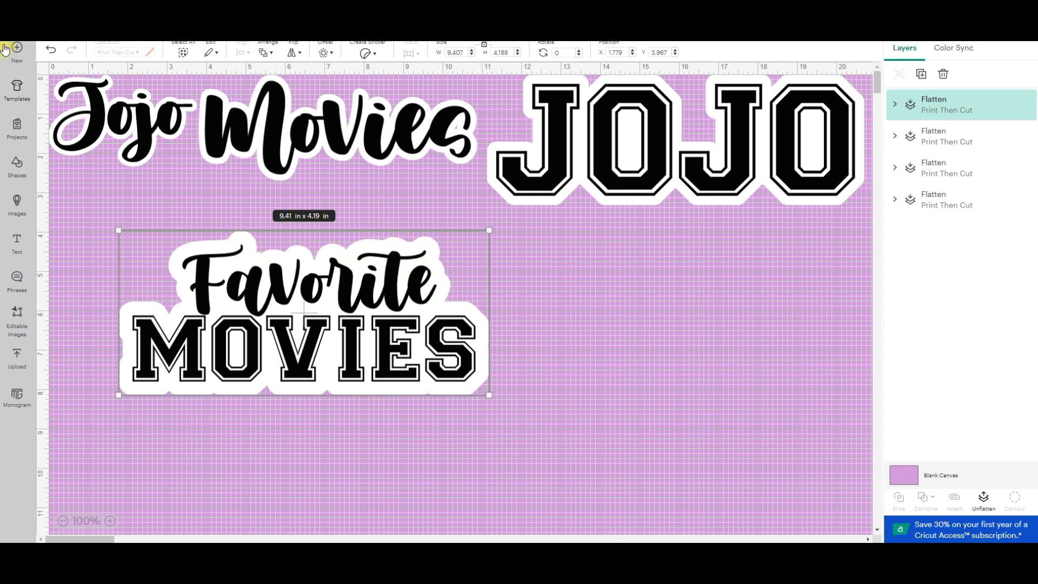
pyautogui.click(16, 165)
pyautogui.click(609, 378)
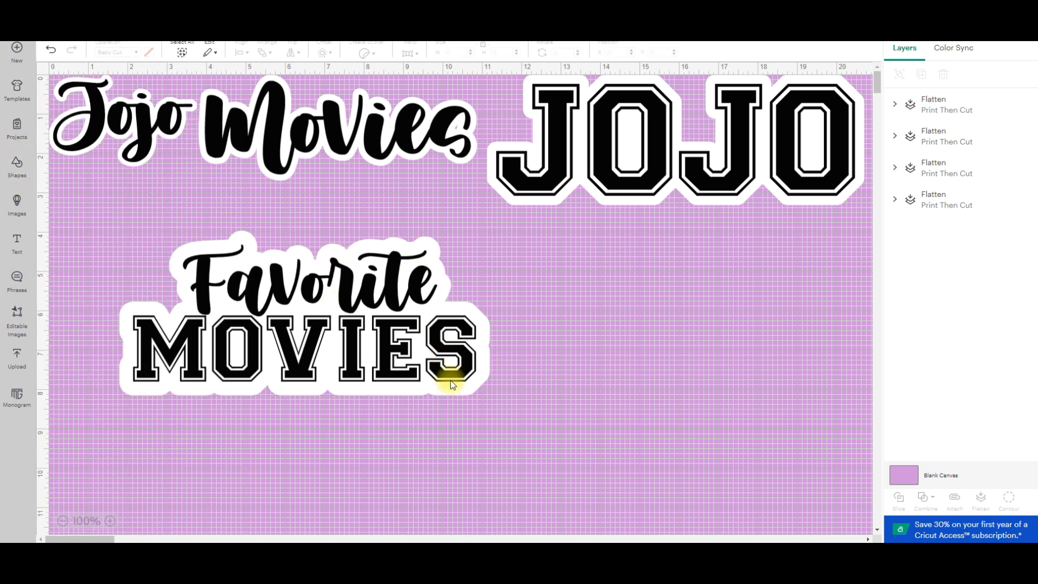
pyautogui.moveTo(383, 378); pyautogui.dragTo(351, 342)
pyautogui.click(619, 367)
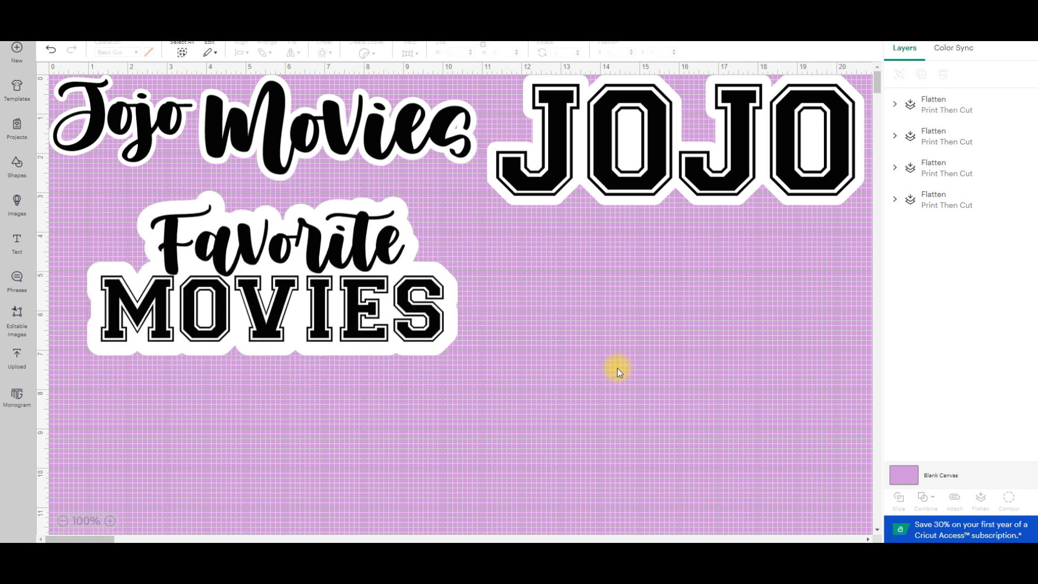
pyautogui.moveTo(290, 234); pyautogui.dragTo(324, 234)
pyautogui.click(535, 340)
pyautogui.moveTo(427, 344); pyautogui.dragTo(404, 339)
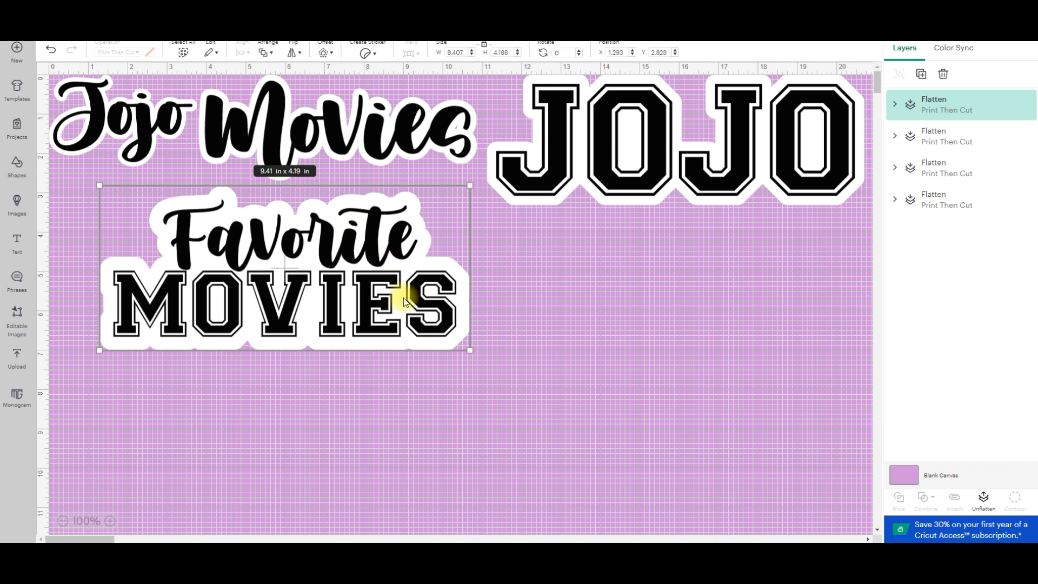
pyautogui.moveTo(351, 311); pyautogui.dragTo(302, 308)
pyautogui.click(673, 311)
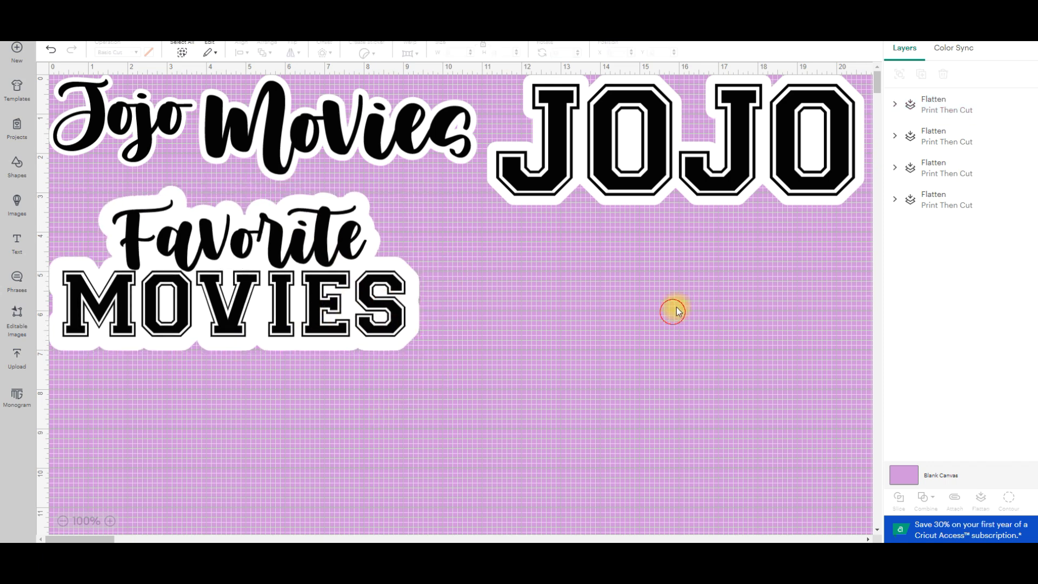
# Move the large Varsity lettering directly below the "Favorite MOVIES" design and nudge both into a left-aligned stack.
pyautogui.moveTo(610, 209); pyautogui.dragTo(283, 429)
pyautogui.moveTo(317, 278)
pyautogui.mouseDown()
pyautogui.moveTo(350, 268)
pyautogui.moveTo(303, 262)
pyautogui.mouseUp()
pyautogui.moveTo(270, 425); pyautogui.dragTo(236, 417)
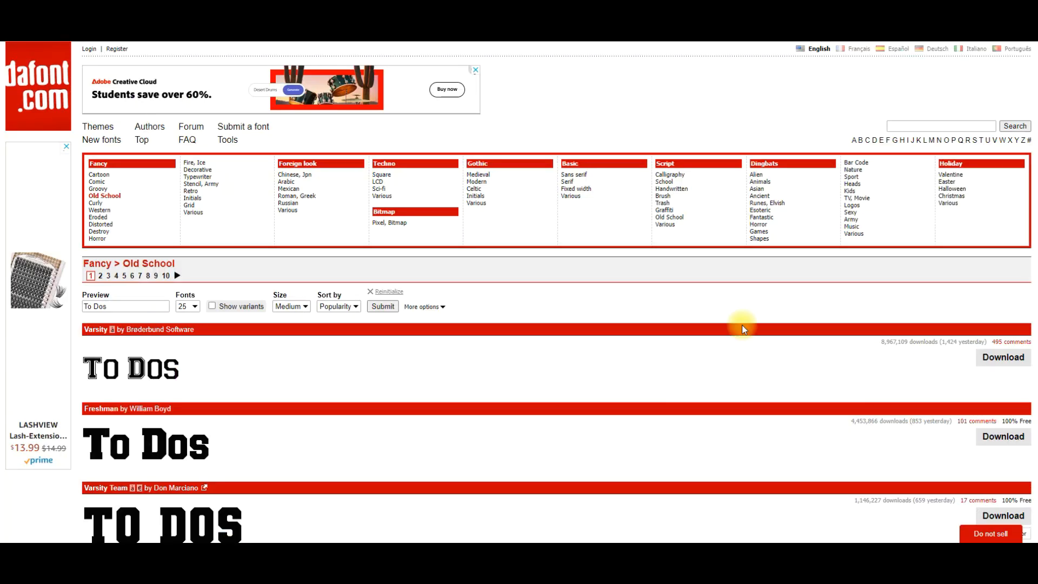
# Switch to dafont and look through the Fancy > Old School fonts.
pyautogui.scroll(-16, 644, 302)
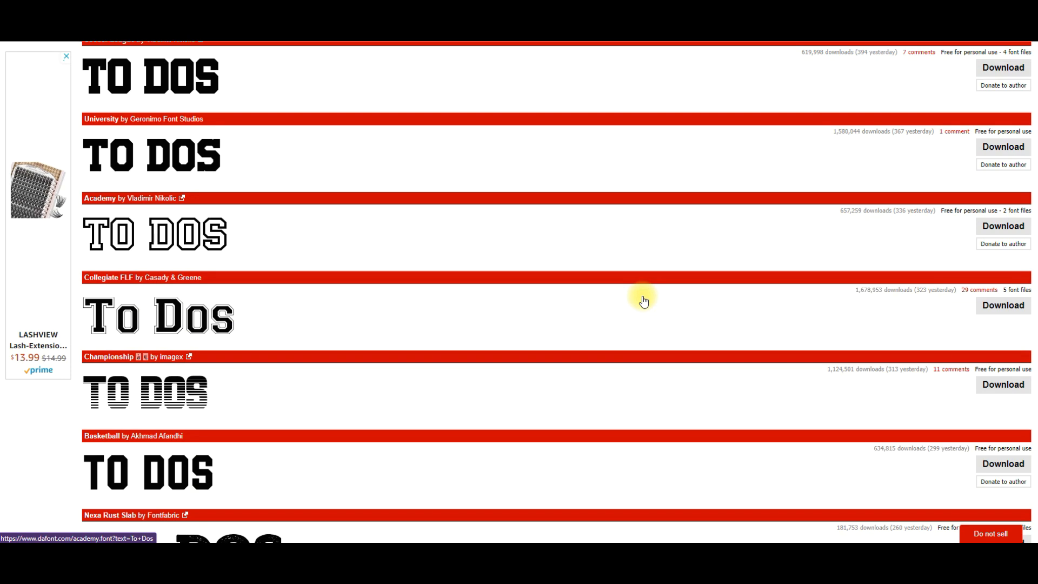
pyautogui.scroll(-2, 644, 302)
pyautogui.scroll(-4, 643, 301)
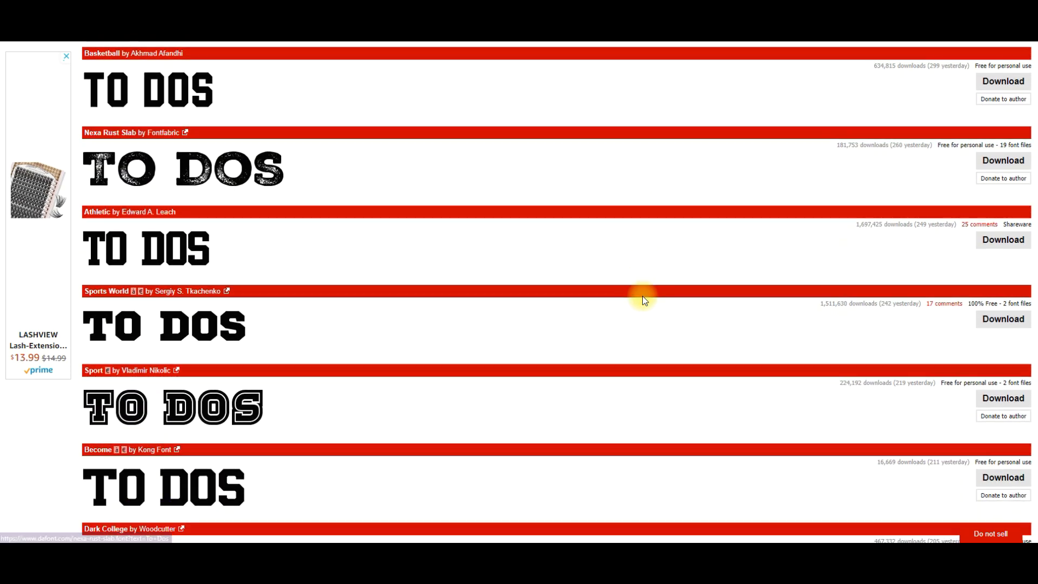
pyautogui.scroll(20, 643, 301)
pyautogui.scroll(3, 643, 302)
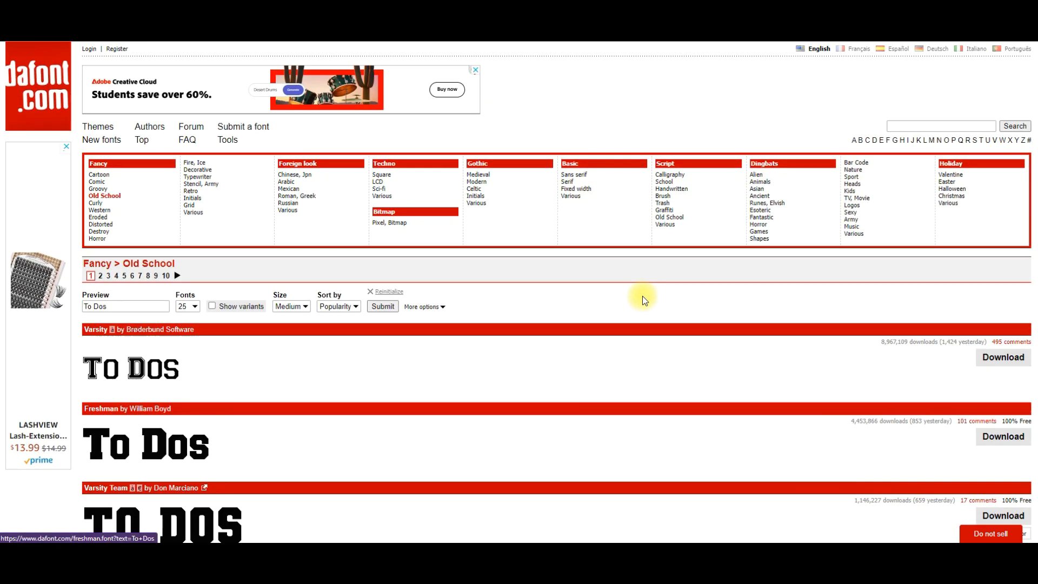
# Browse the Horror and Bar Code font categories under Dingbats.
pyautogui.click(759, 224)
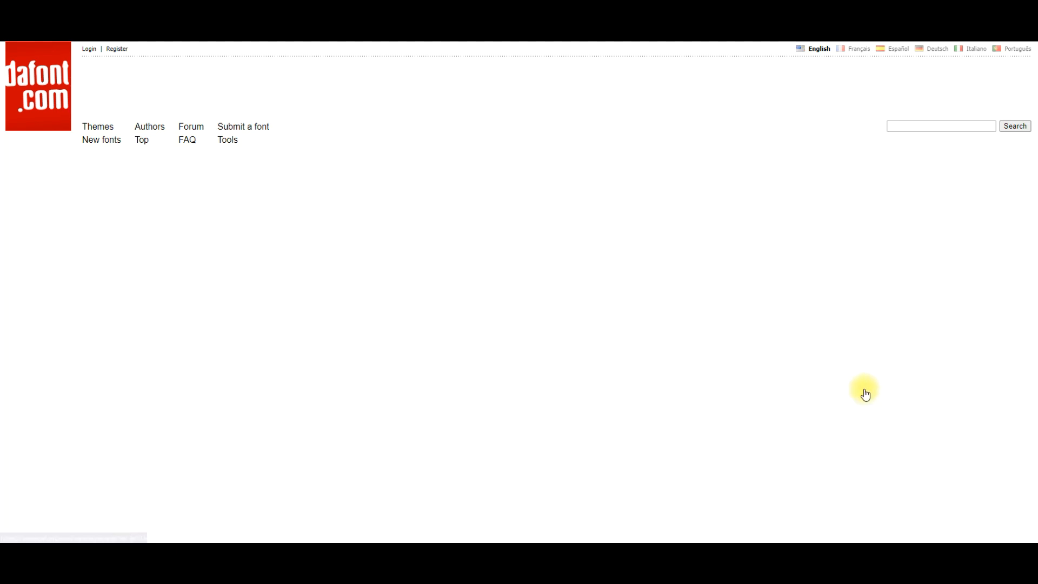
pyautogui.scroll(-10, 789, 306)
pyautogui.scroll(-8, 790, 309)
pyautogui.scroll(15, 791, 310)
pyautogui.scroll(1, 790, 309)
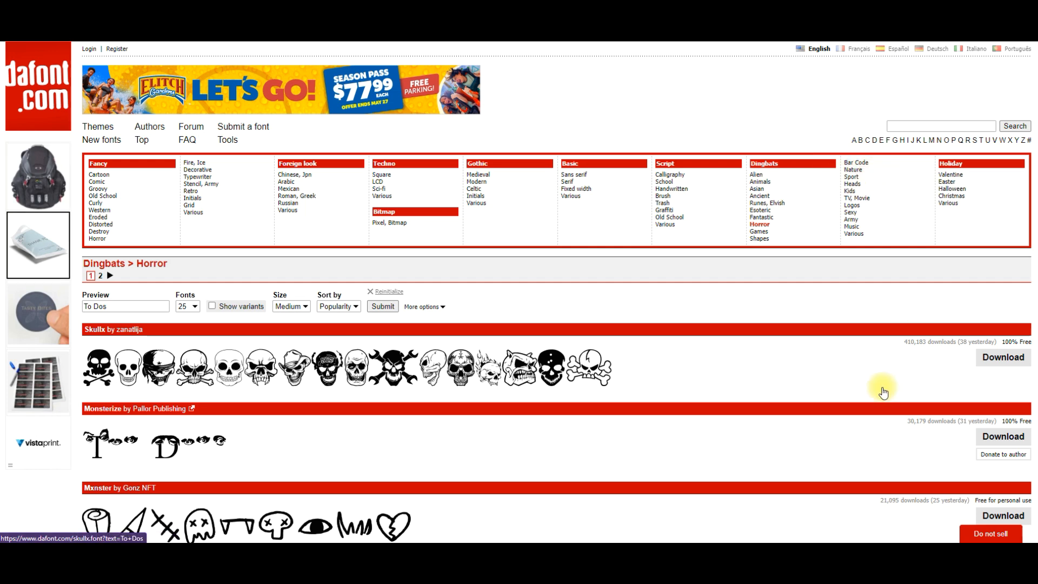
pyautogui.scroll(-9, 833, 326)
pyautogui.scroll(8, 833, 326)
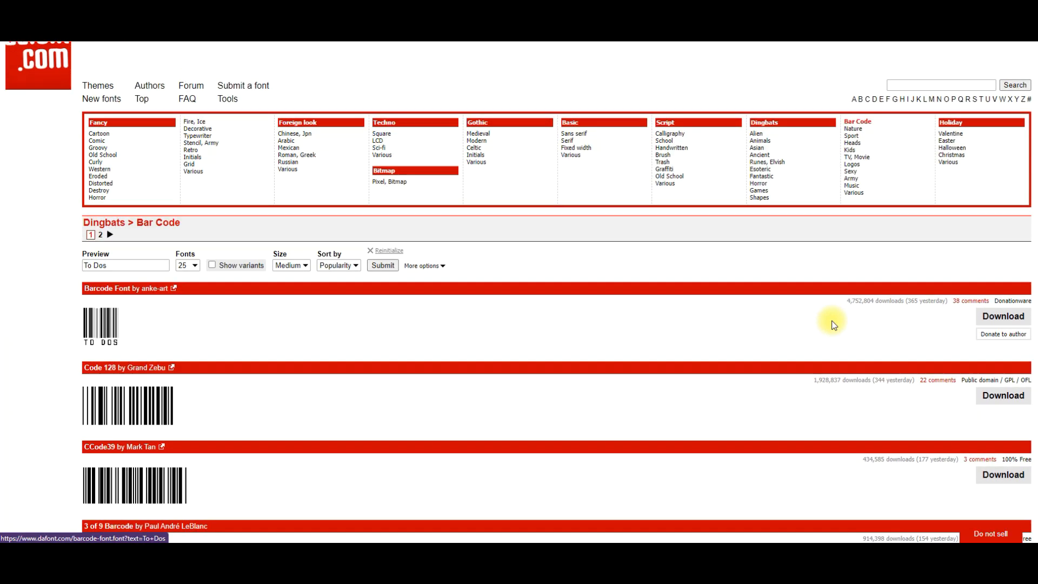
pyautogui.scroll(1, 833, 326)
# Look through the Heads category of dingbat fonts.
pyautogui.click(865, 183)
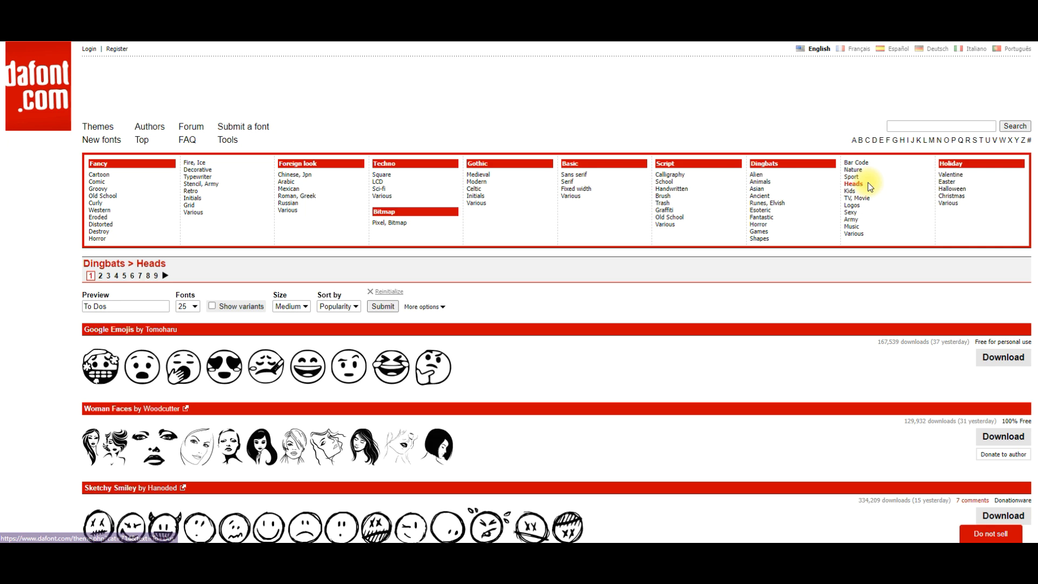
pyautogui.scroll(-4, 343, 294)
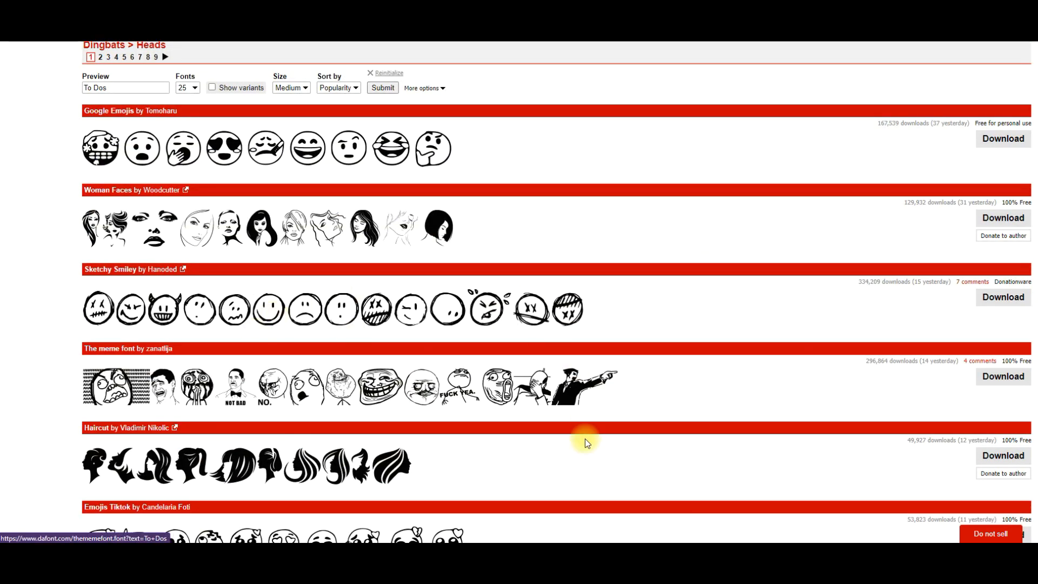
pyautogui.scroll(-13, 585, 432)
pyautogui.scroll(15, 585, 444)
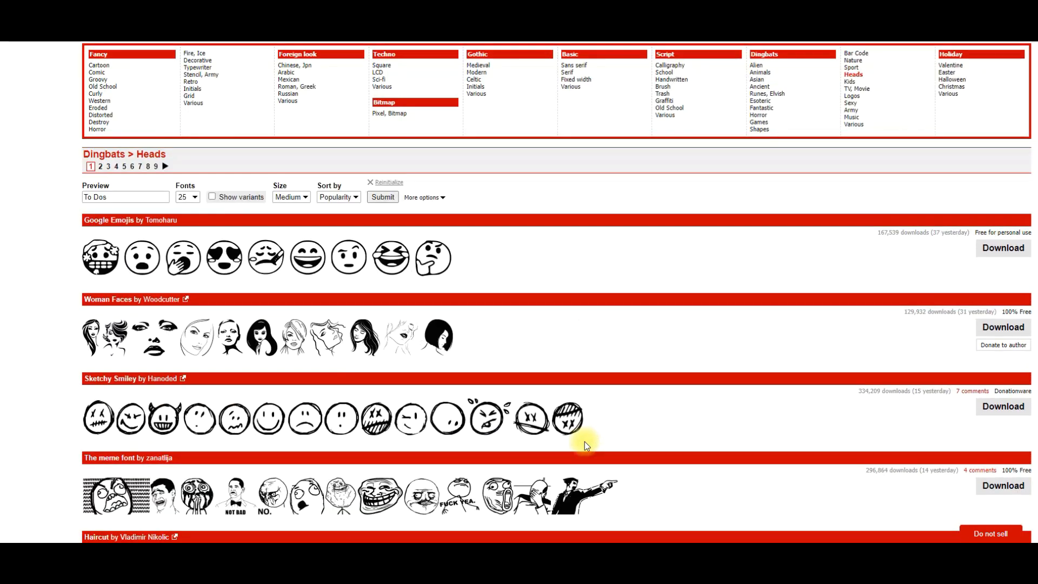
pyautogui.scroll(2, 585, 441)
# Look through the Script > School fonts, and return to Cricut Design Space.
pyautogui.click(672, 188)
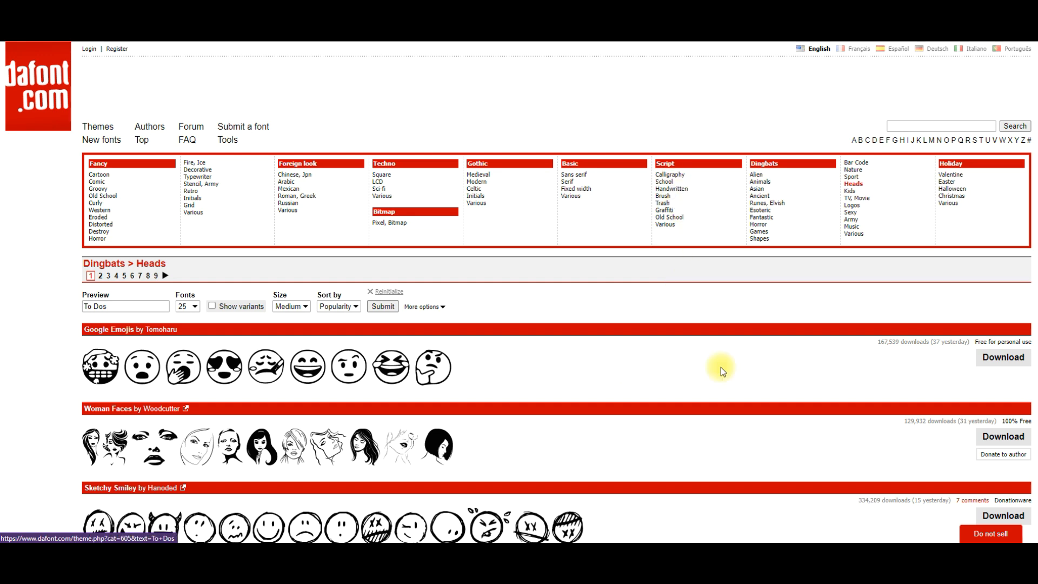
pyautogui.scroll(-8, 656, 378)
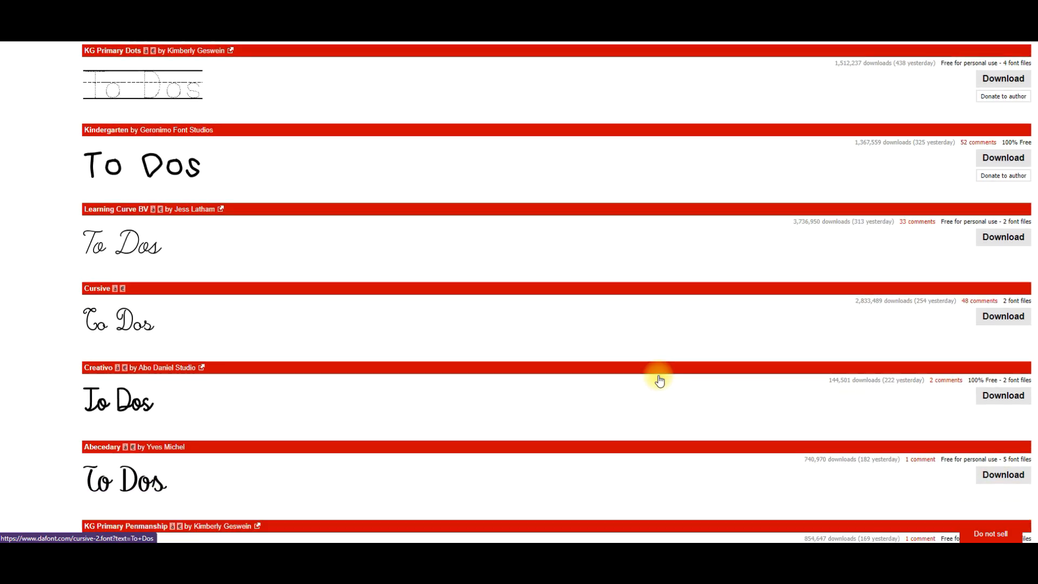
pyautogui.scroll(-12, 659, 380)
pyautogui.scroll(13, 660, 380)
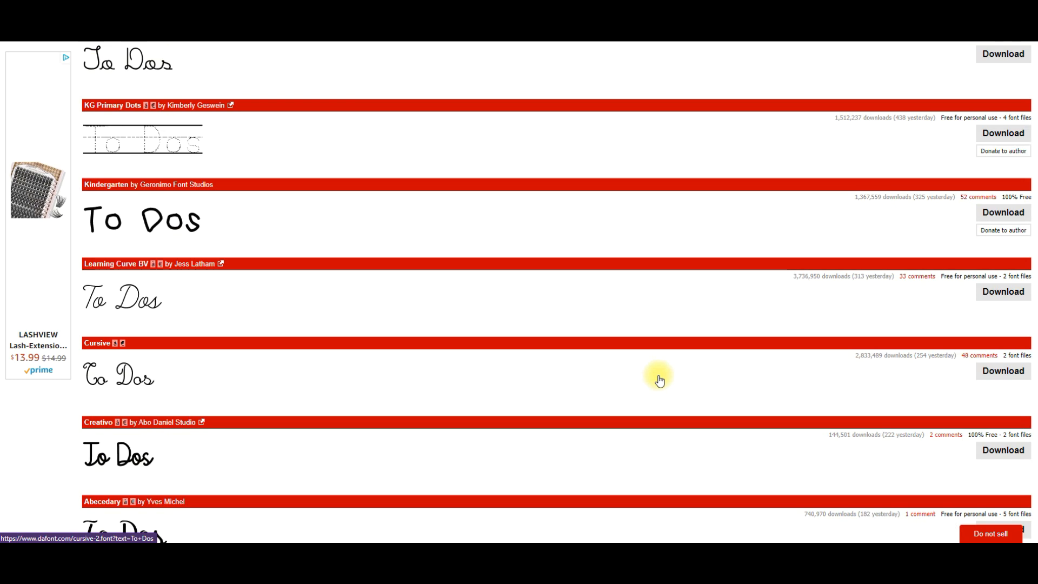
pyautogui.scroll(7, 658, 378)
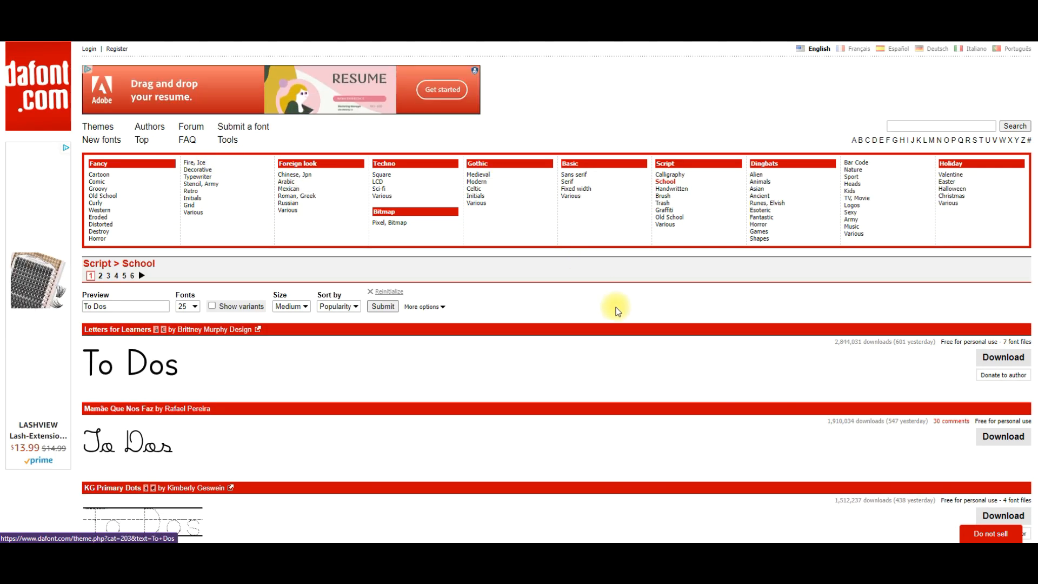
pyautogui.click(560, 555)
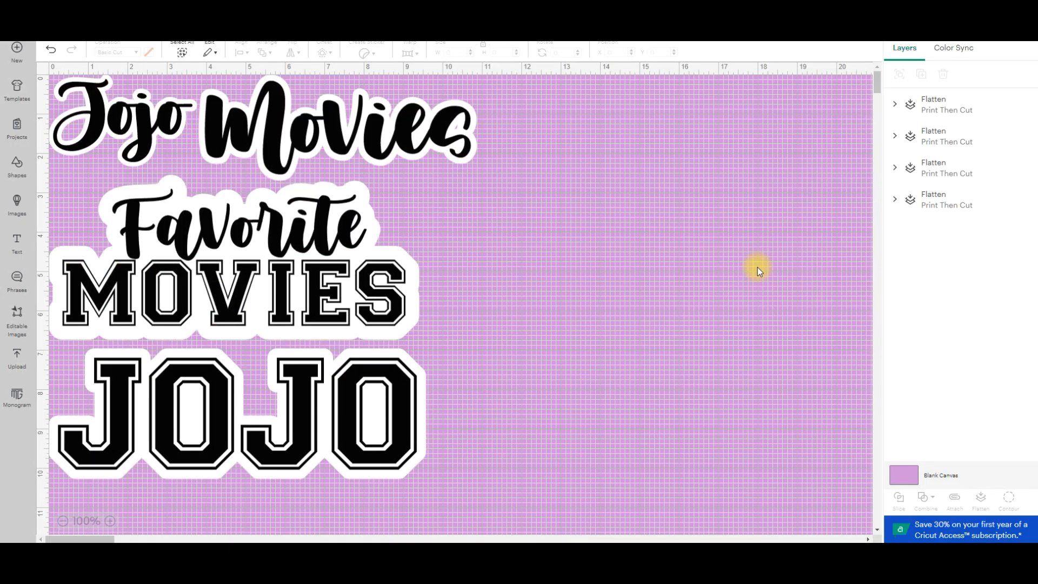